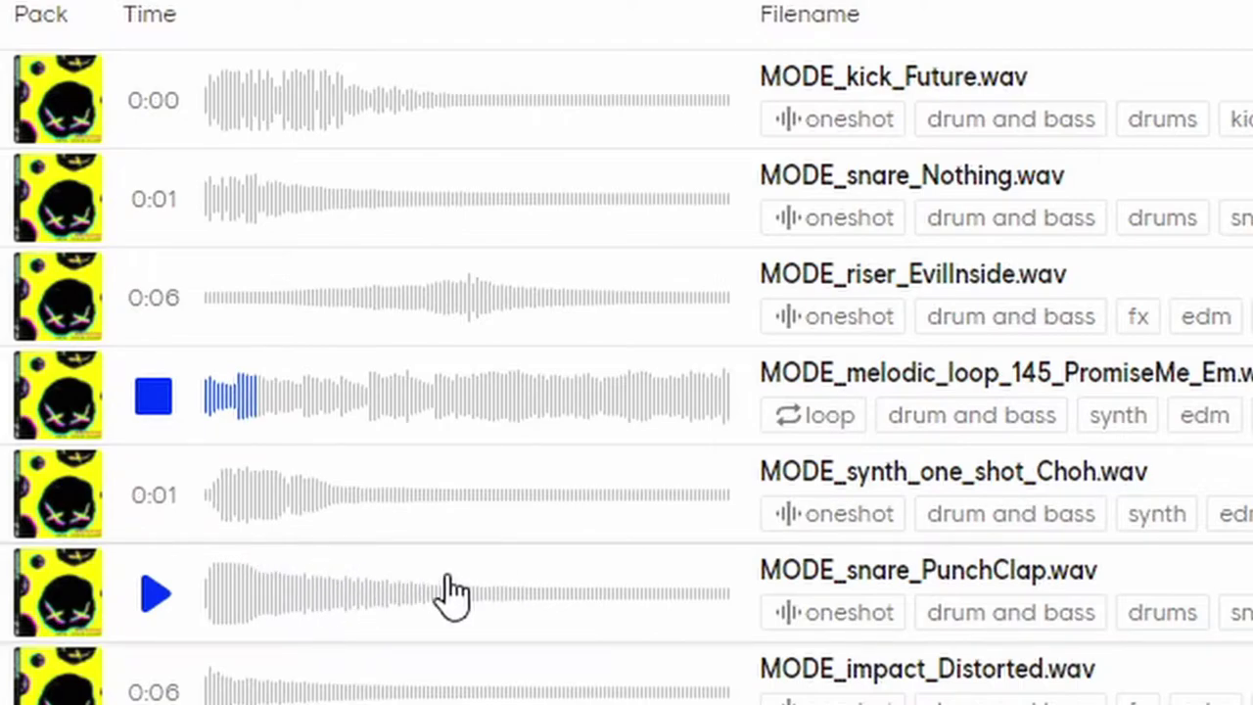
# Step: Audition the MODE_melodic_loop_145_PromiseMe_Em.wav loop in the Modestep Bass Evolution Pack and switch to Ableton Live
pyautogui.click(154, 412)
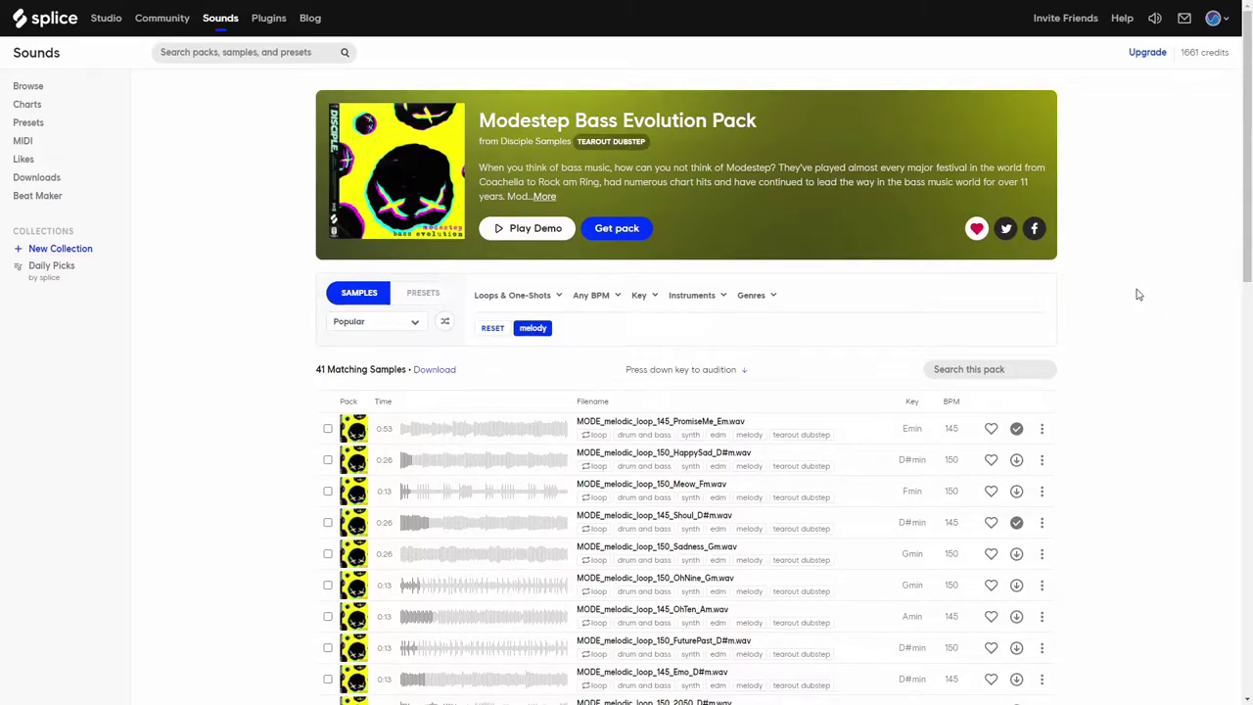
pyautogui.hotkey('alt', 'Tab')
pyautogui.hotkey('alt', 'Tab')
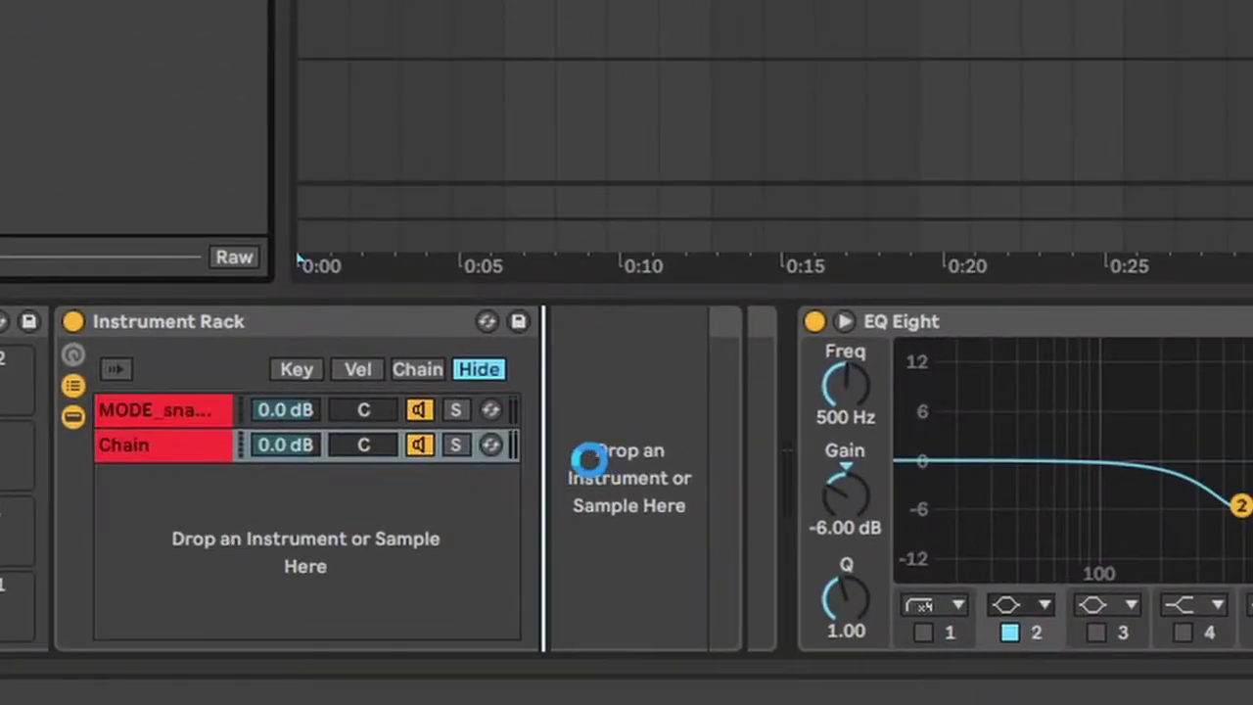
# Step: Collapse the Modestep pack's one_shots folder and expand its loops folder and the melodic subfolder
pyautogui.moveTo(588, 457); pyautogui.dragTo(589, 458)
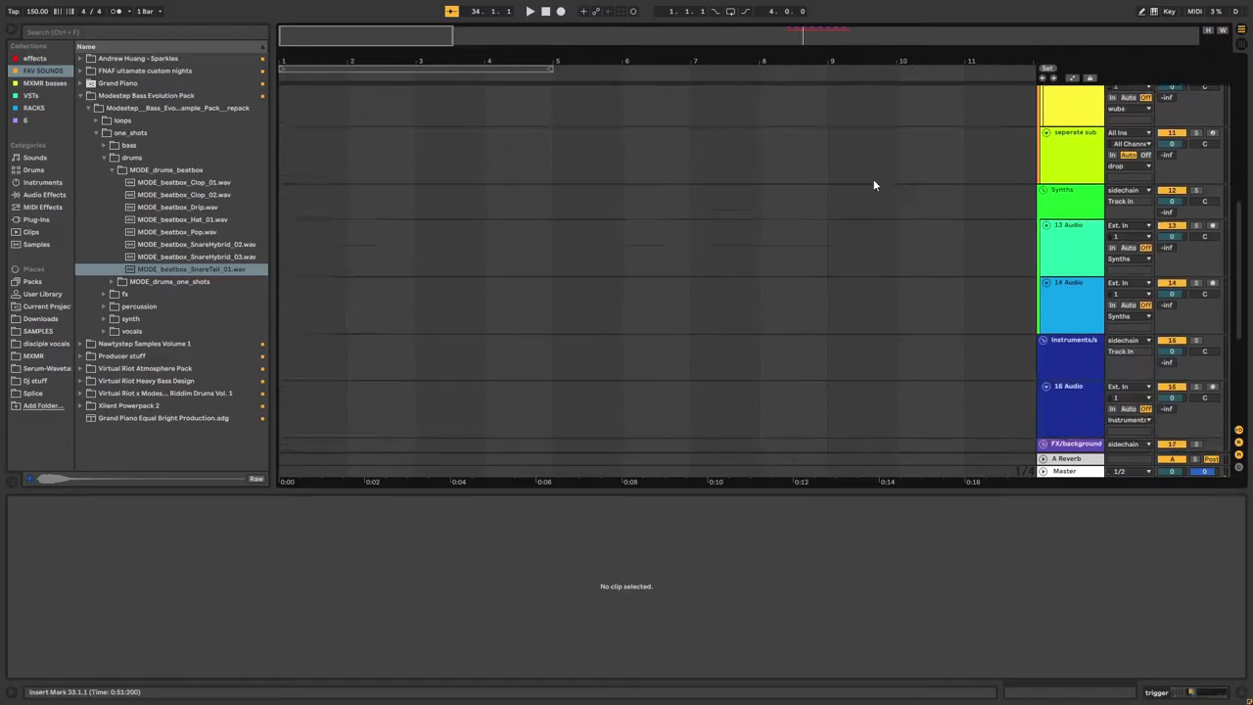
pyautogui.scroll(-5, 874, 180)
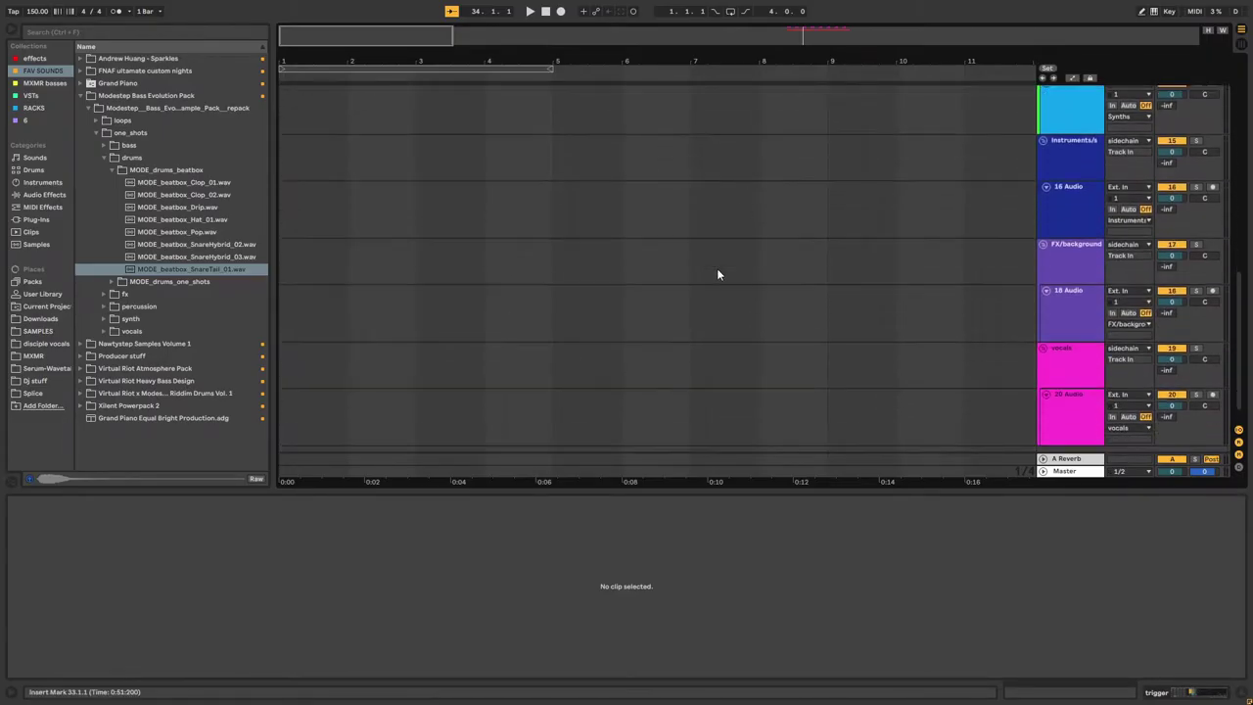
pyautogui.scroll(2, 730, 320)
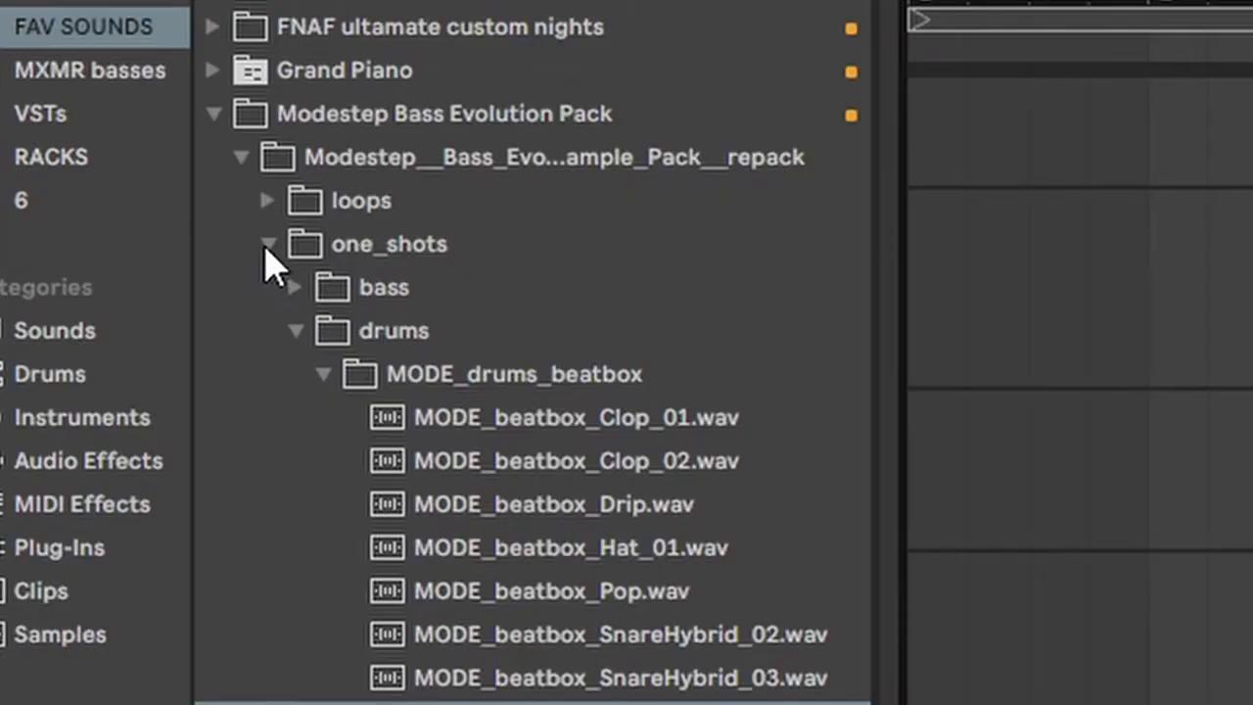
pyautogui.click(268, 244)
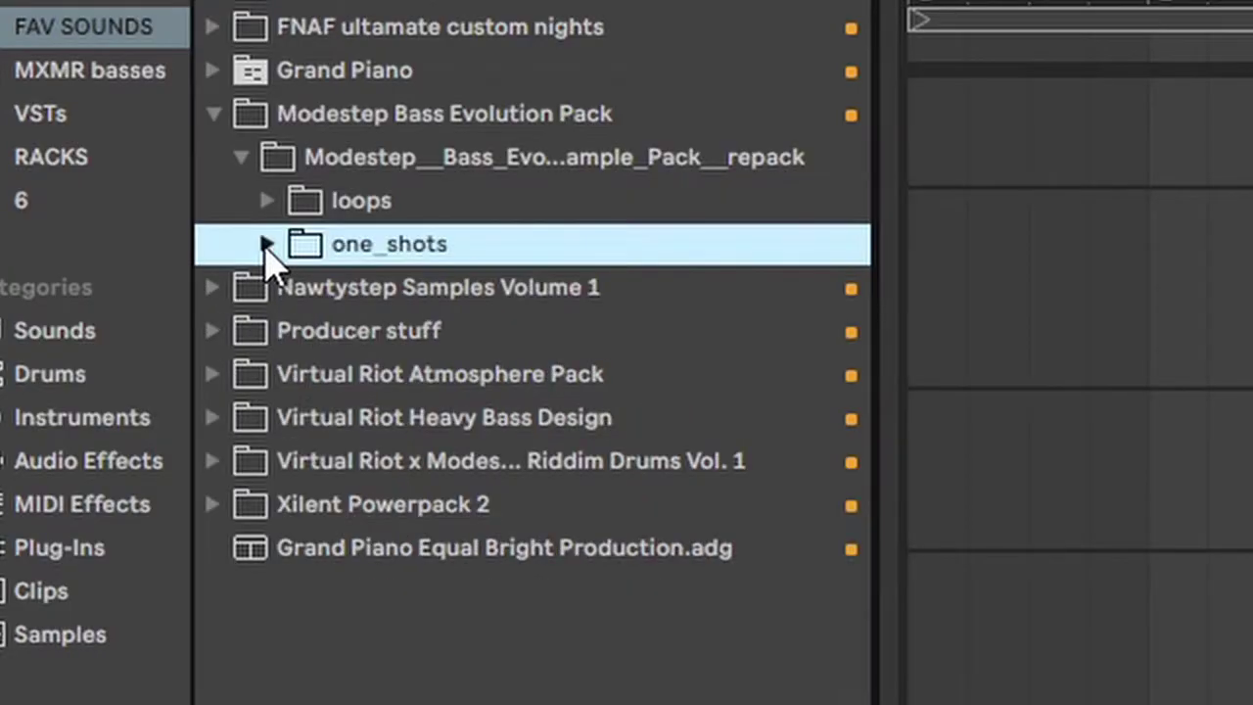
pyautogui.click(265, 200)
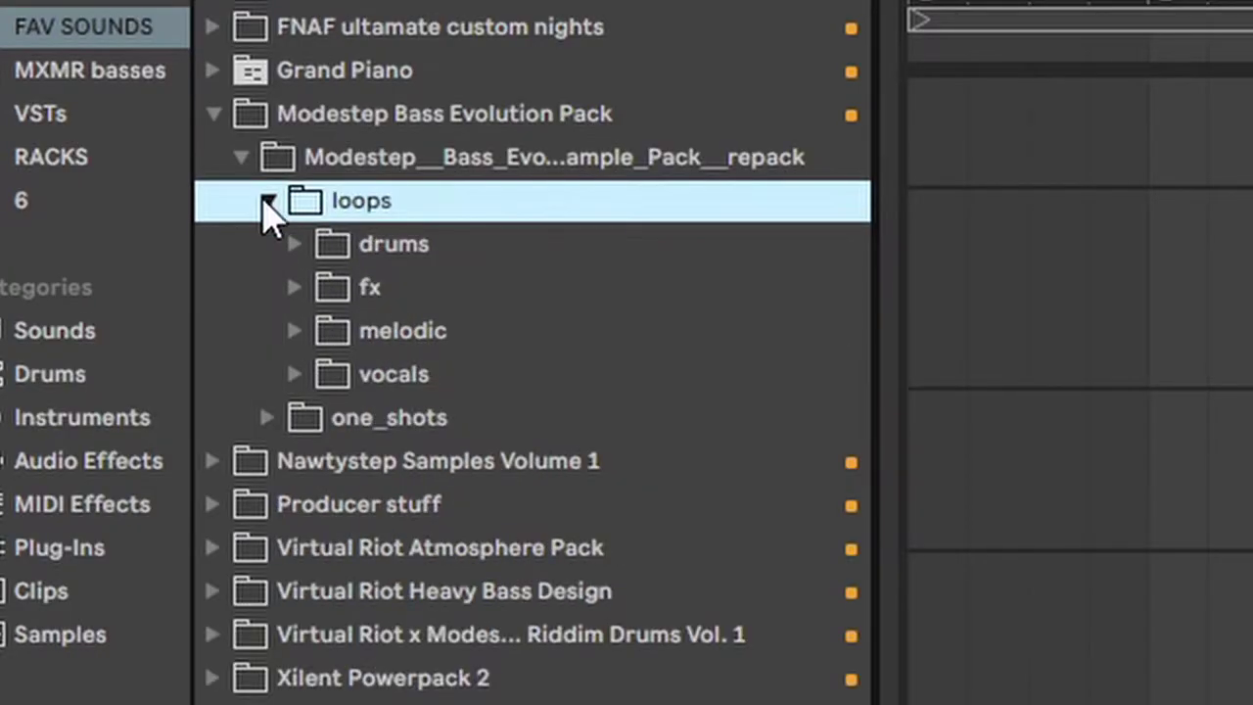
pyautogui.click(294, 330)
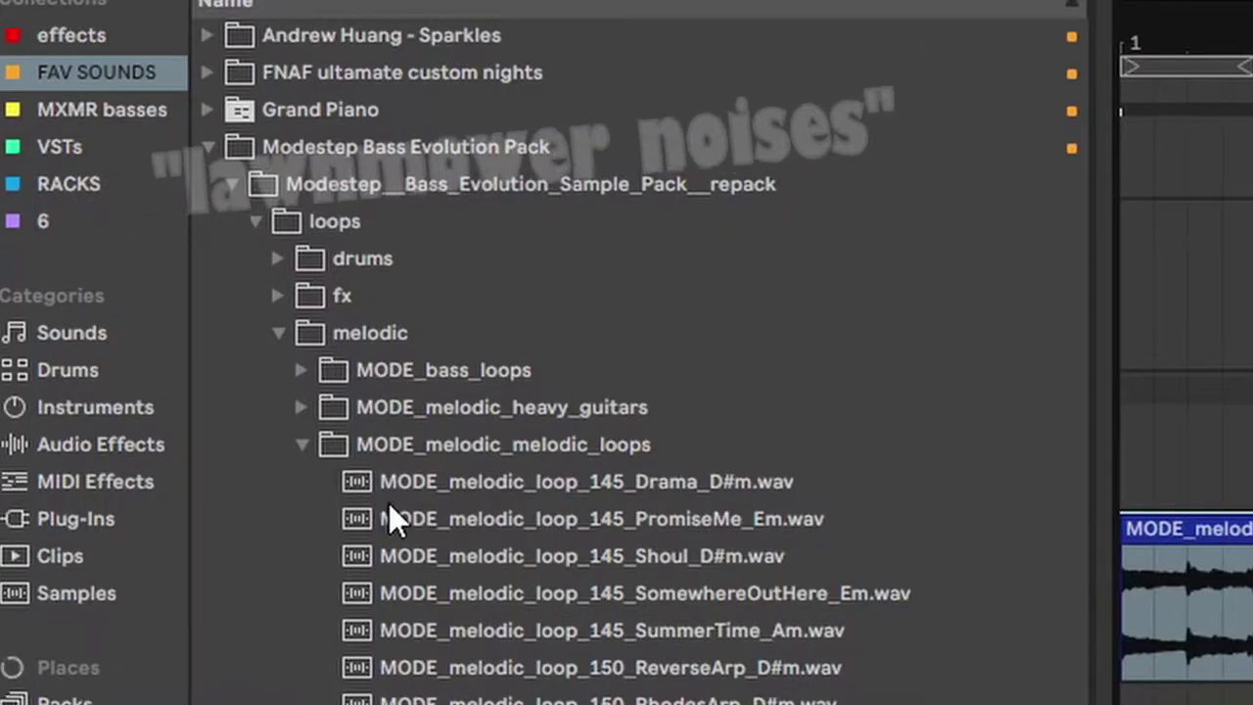
# Step: Collapse the melodic loops and expand the pack's vocals folder and its MODE_vocal_phrases subfolder
pyautogui.click(302, 443)
pyautogui.click(278, 484)
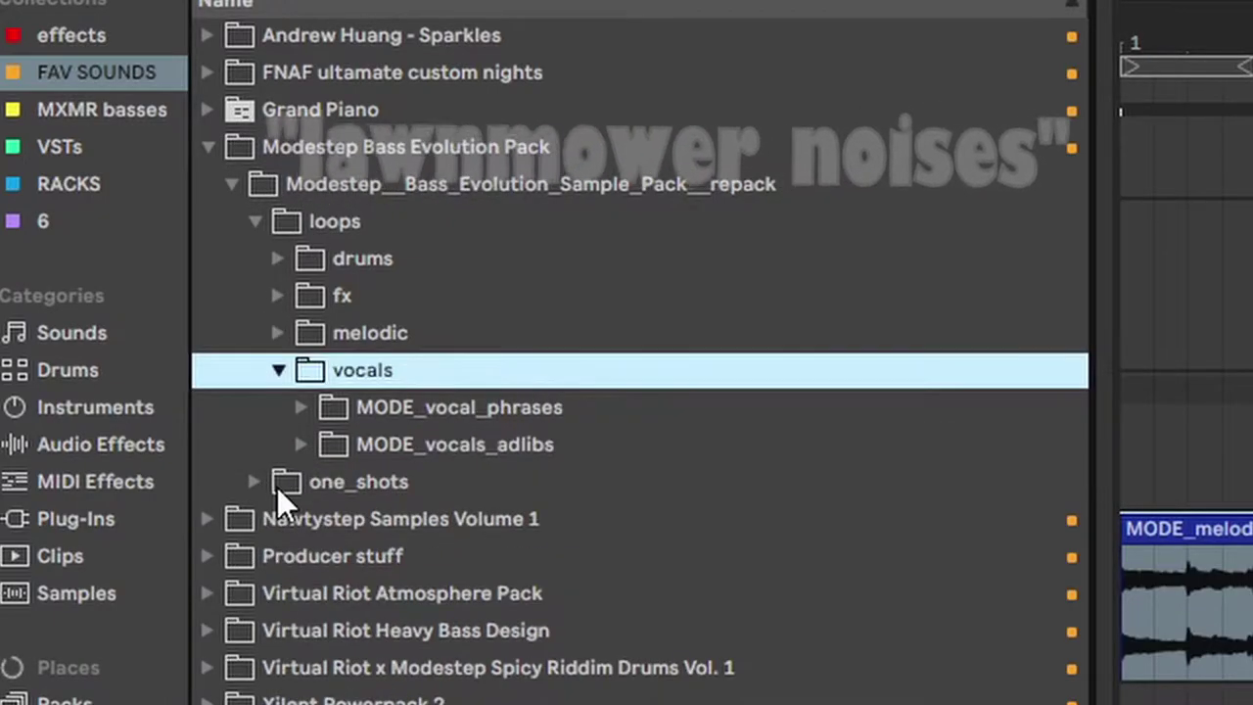
pyautogui.click(306, 406)
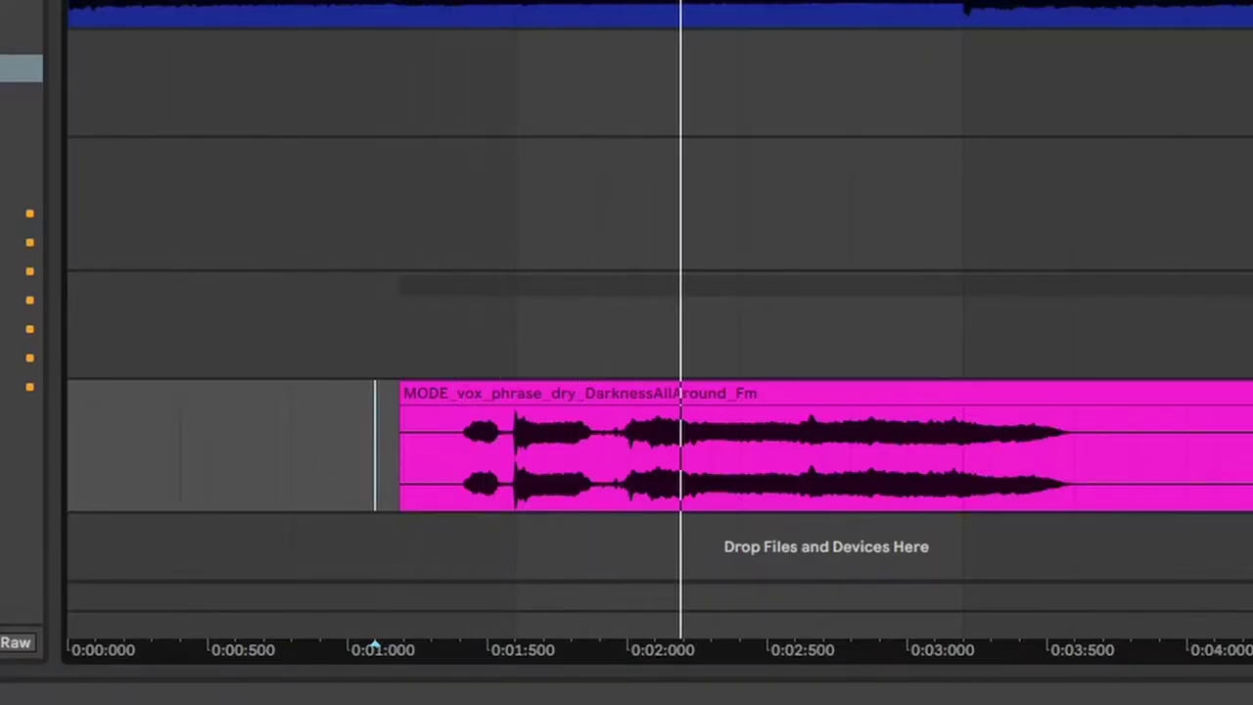
# Step: Duplicate the opening section containing the DarknessAllAround_Fm vocal phrase twice along the vocal track
pyautogui.scroll(-6, 659, 333)
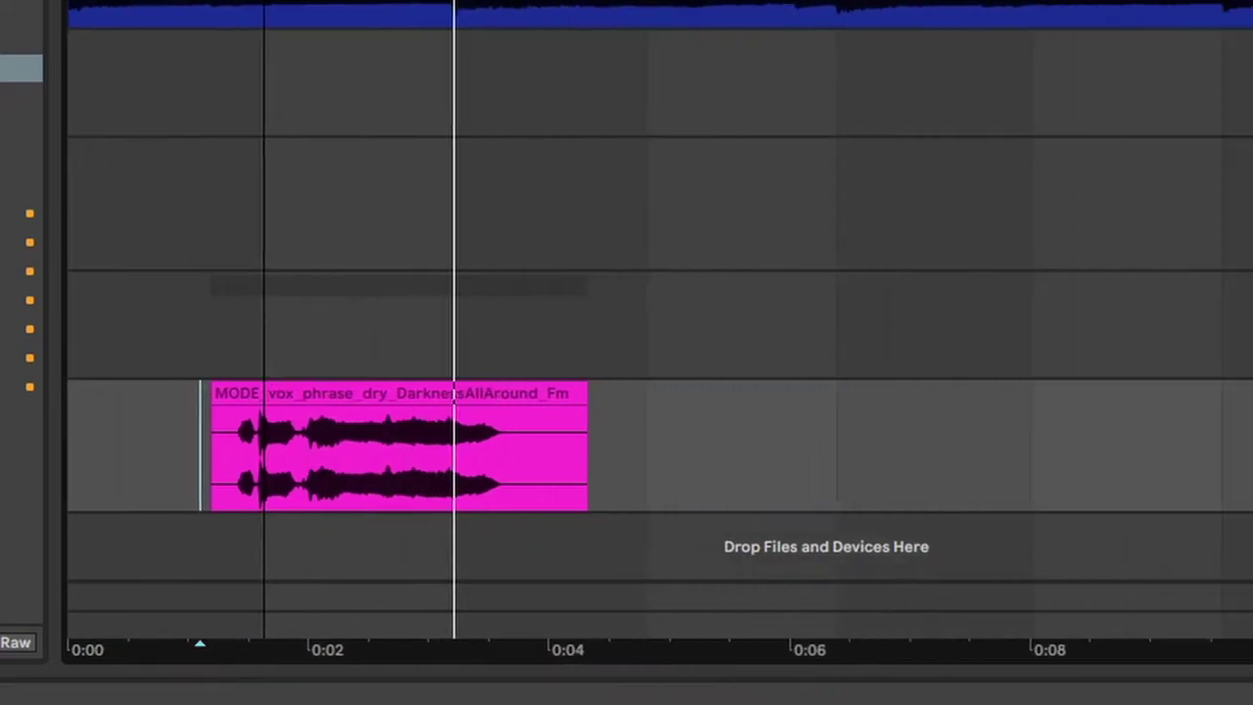
pyautogui.press('-')
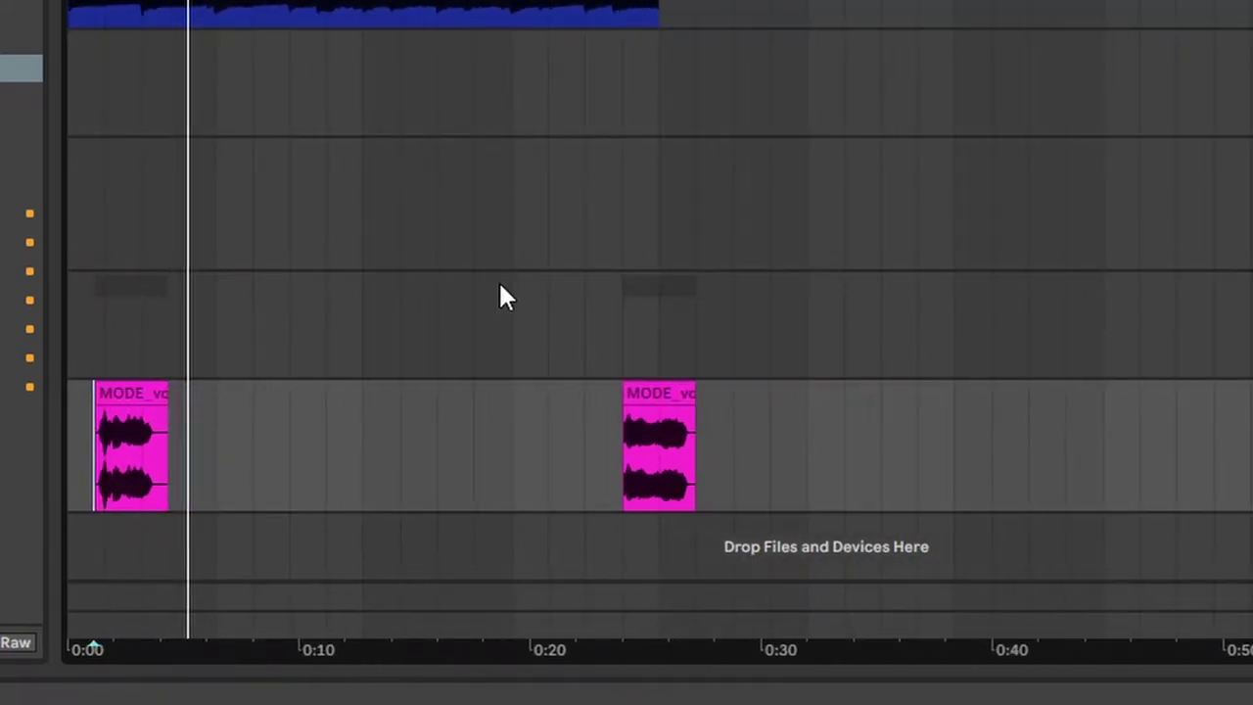
pyautogui.moveTo(213, 409); pyautogui.dragTo(40, 413)
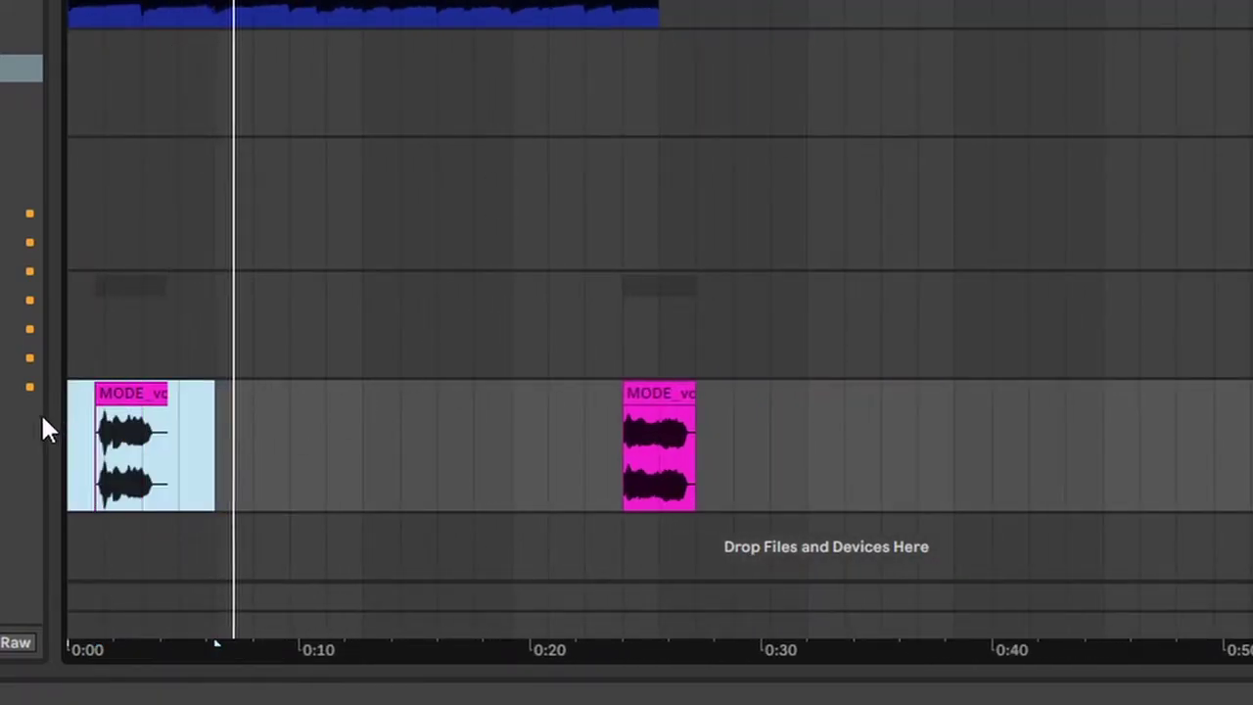
pyautogui.hotkey('ctrl', 'd')
pyautogui.hotkey('ctrl', 'd')
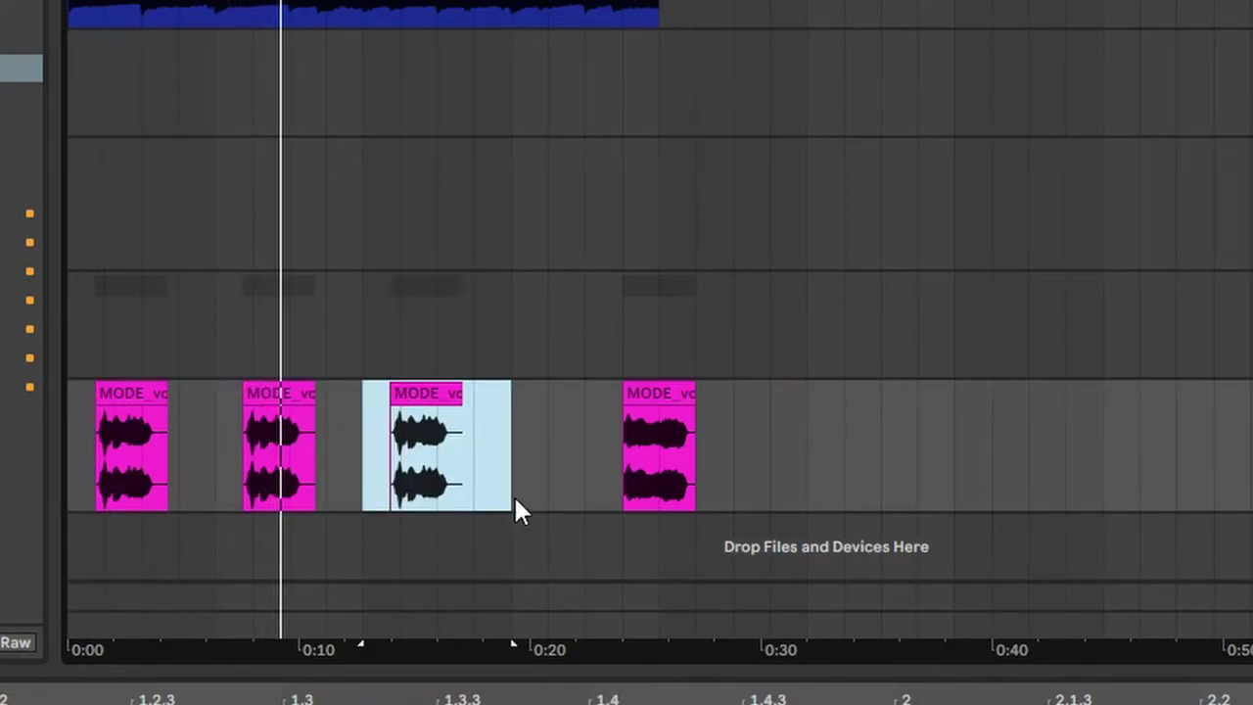
pyautogui.click(586, 455)
pyautogui.click(512, 448)
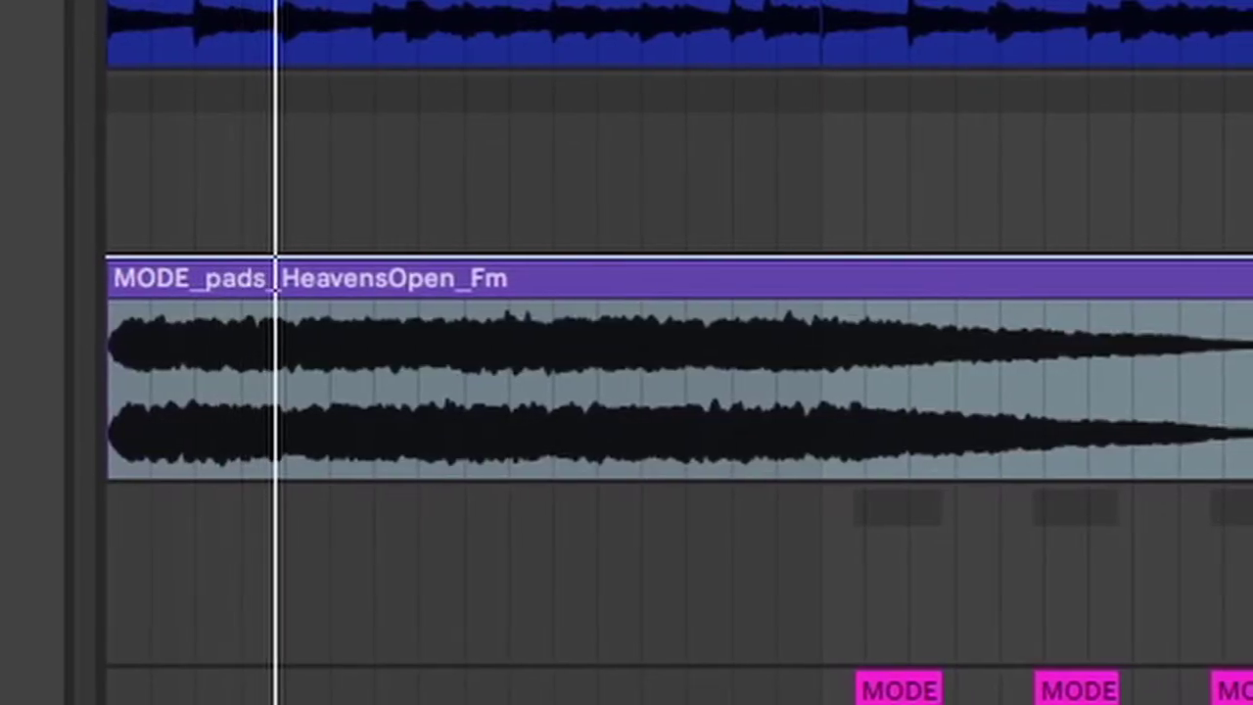
# Step: Place MODE_impact_Knock.wav at the start of the empty audio track below the HeavensOpen_Fm pads
pyautogui.moveTo(530, 417); pyautogui.dragTo(596, 417)
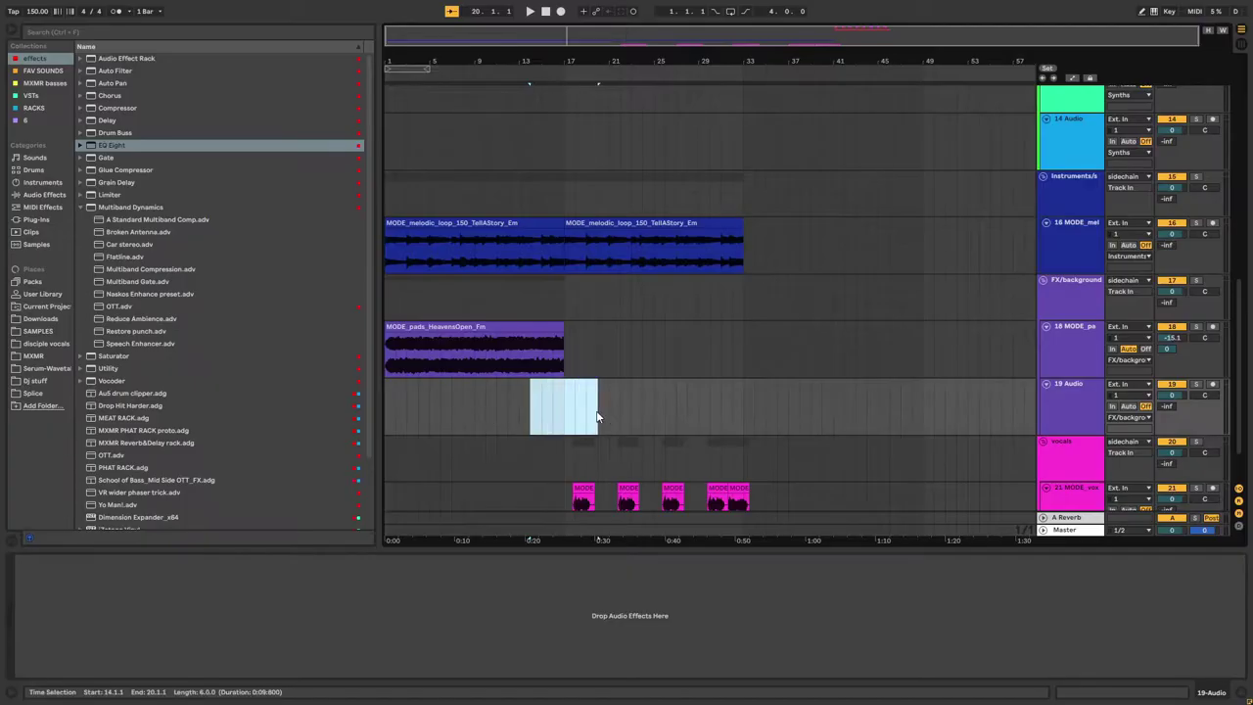
pyautogui.click(505, 415)
pyautogui.press('Home')
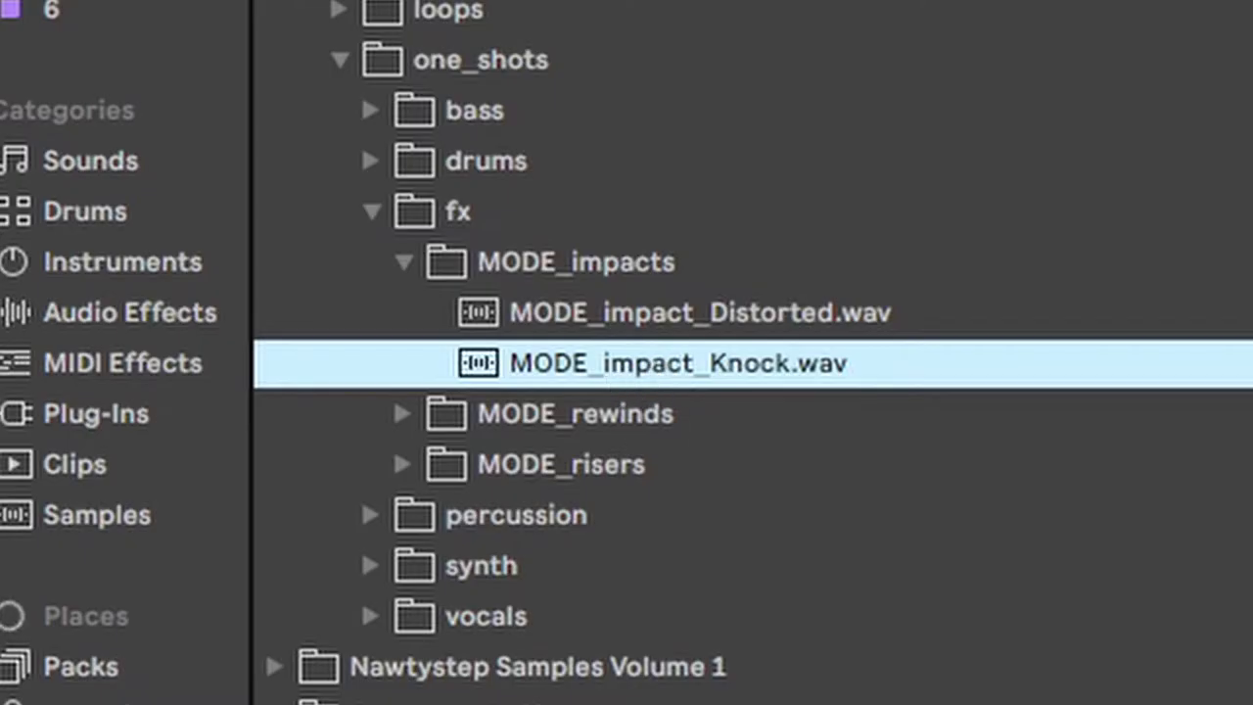
pyautogui.moveTo(652, 378); pyautogui.dragTo(387, 420)
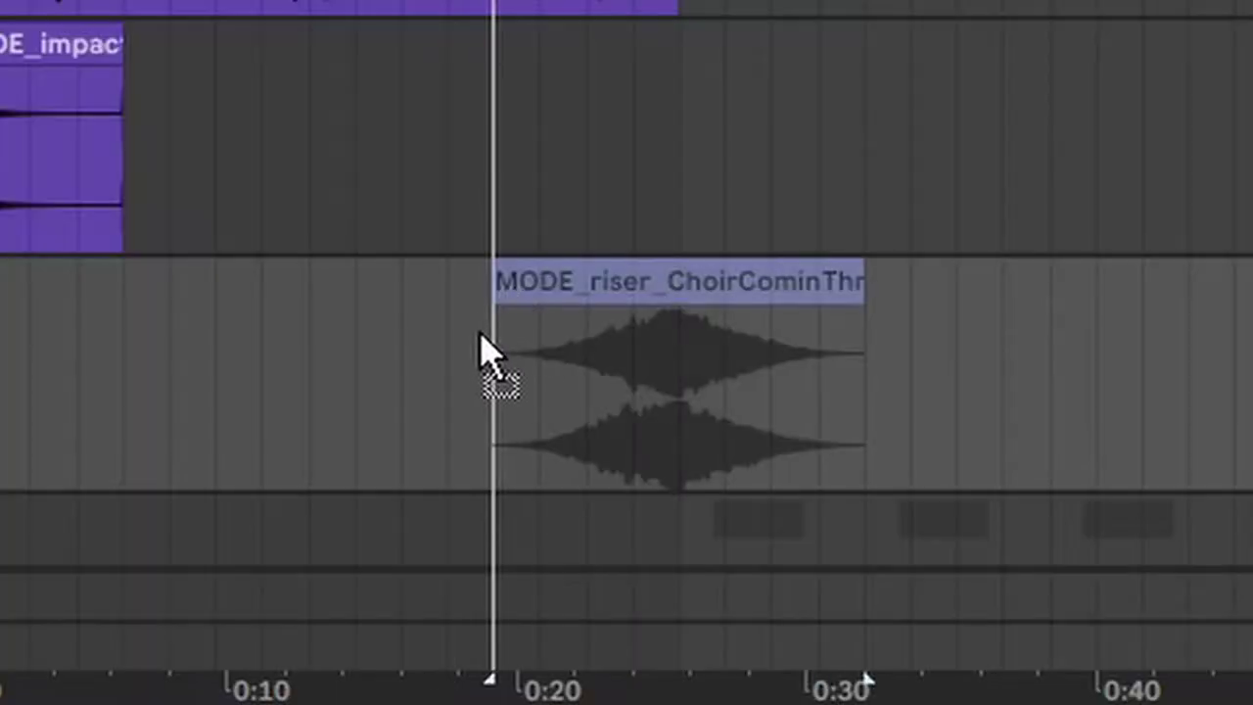
# Step: Position the ChoirCominThru_Em riser so it peaks at the end of the HeavensOpen_Fm pads, and play the section back
pyautogui.moveTo(480, 350); pyautogui.dragTo(494, 355)
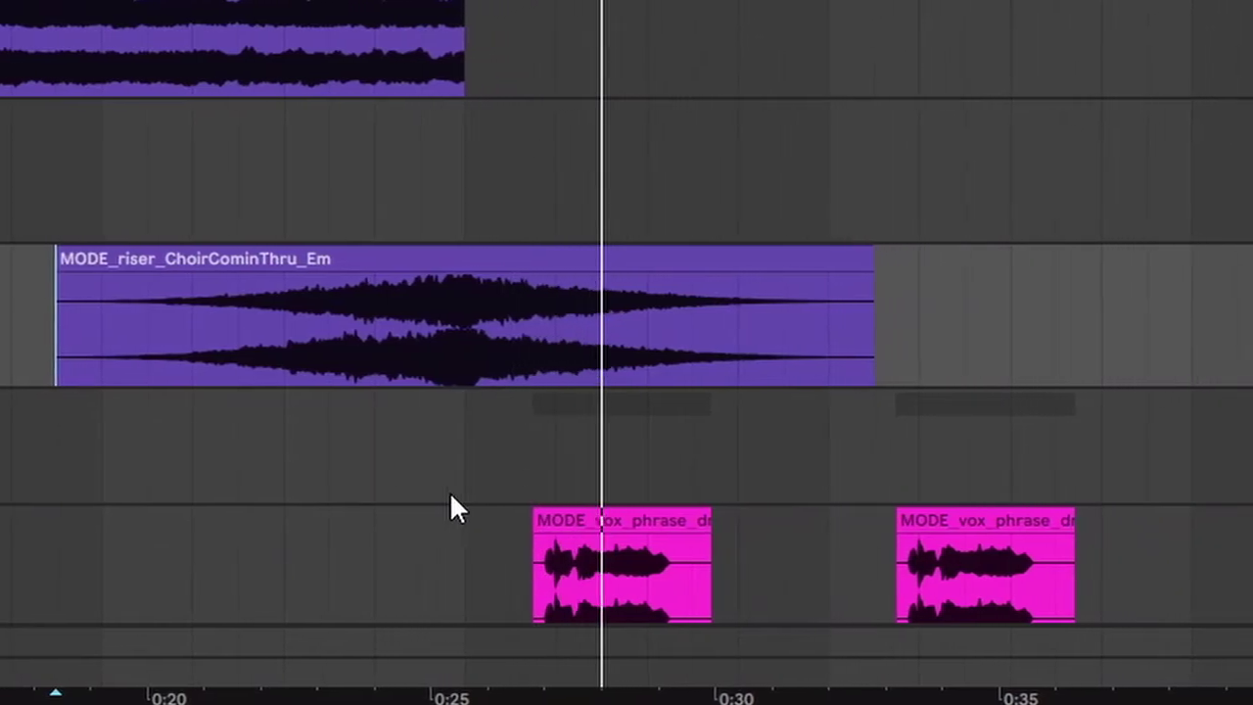
pyautogui.press('space')
pyautogui.click(209, 251)
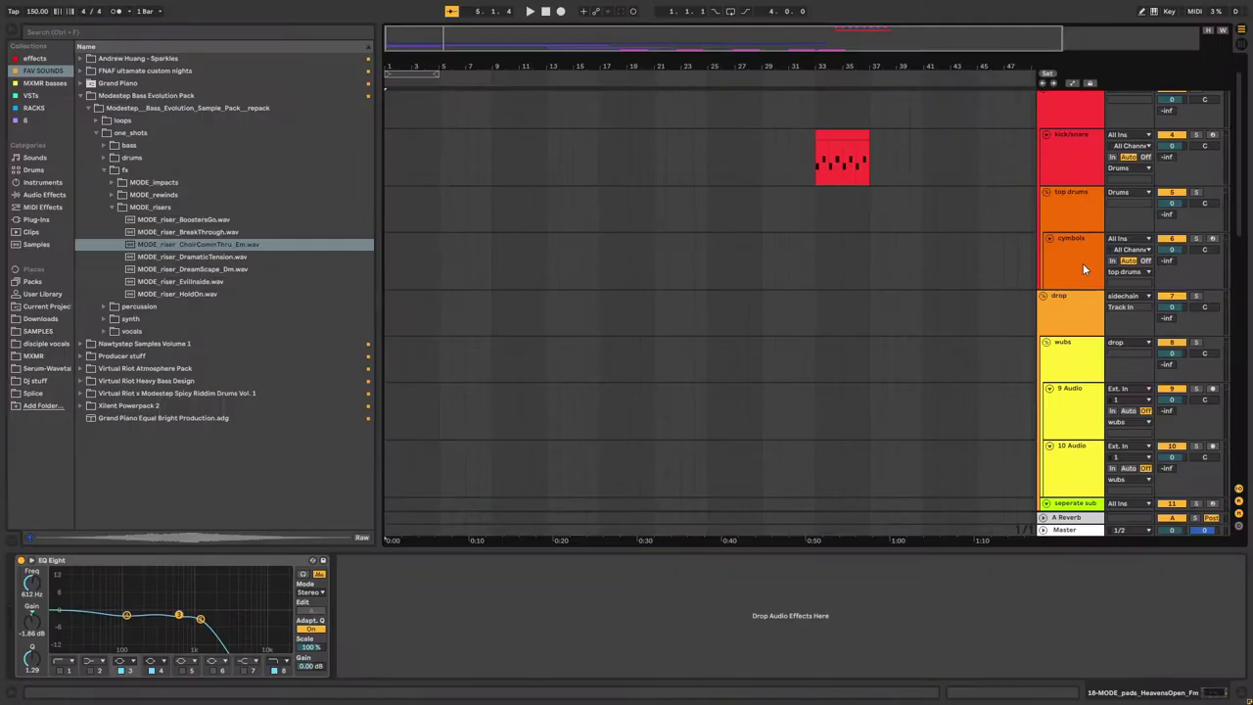
# Step: Insert an audio track in the top drums group and add a beatbox one-shot from the MODE_drums_beatbox folder to it
pyautogui.rightClick(1060, 271)
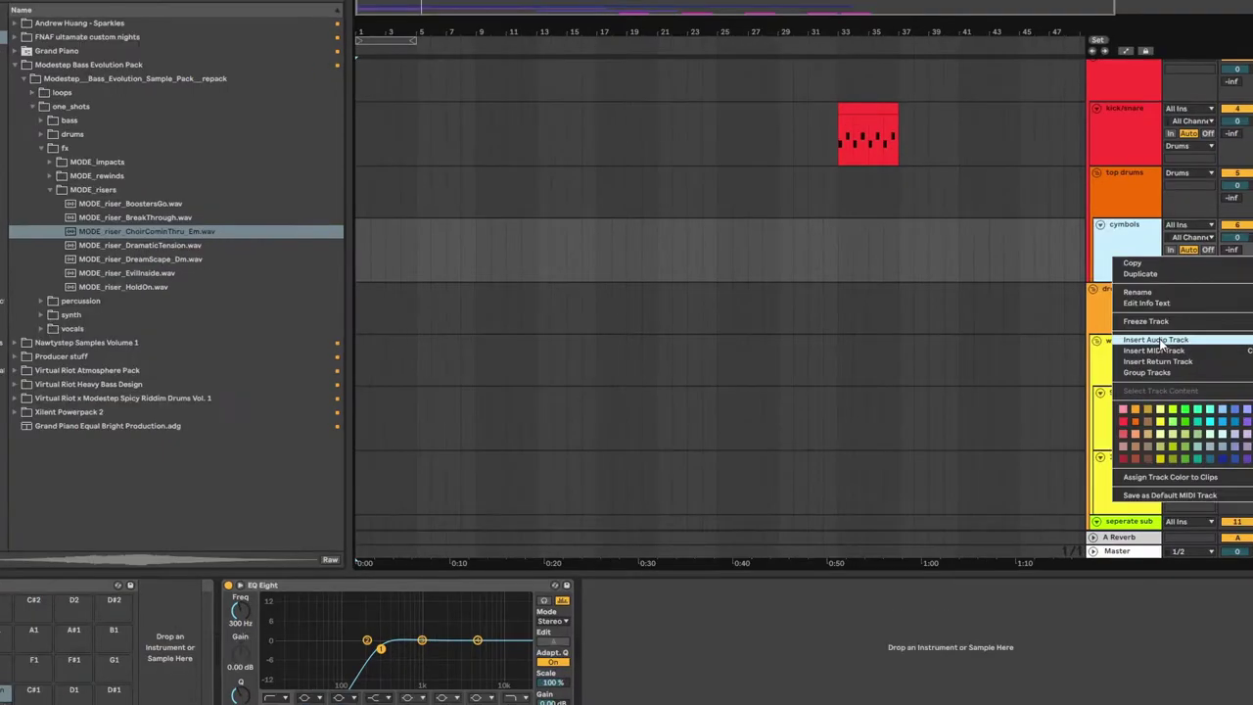
pyautogui.click(1158, 340)
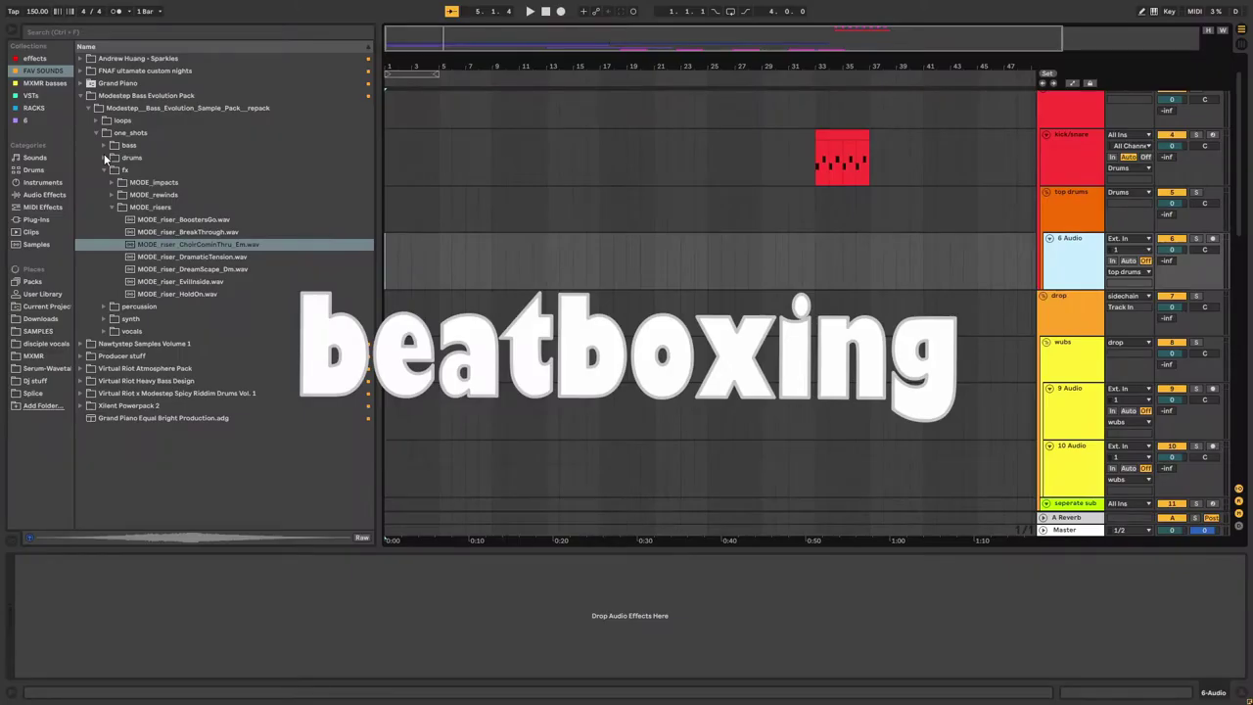
pyautogui.click(104, 158)
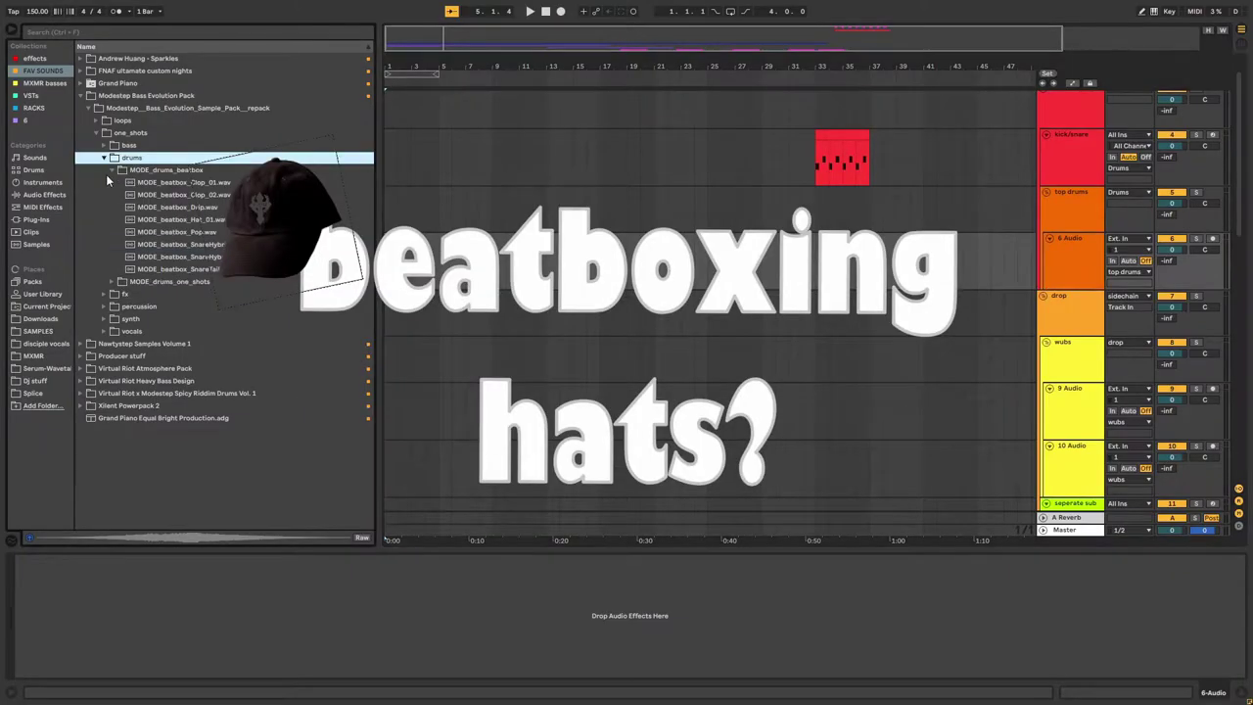
pyautogui.click(171, 208)
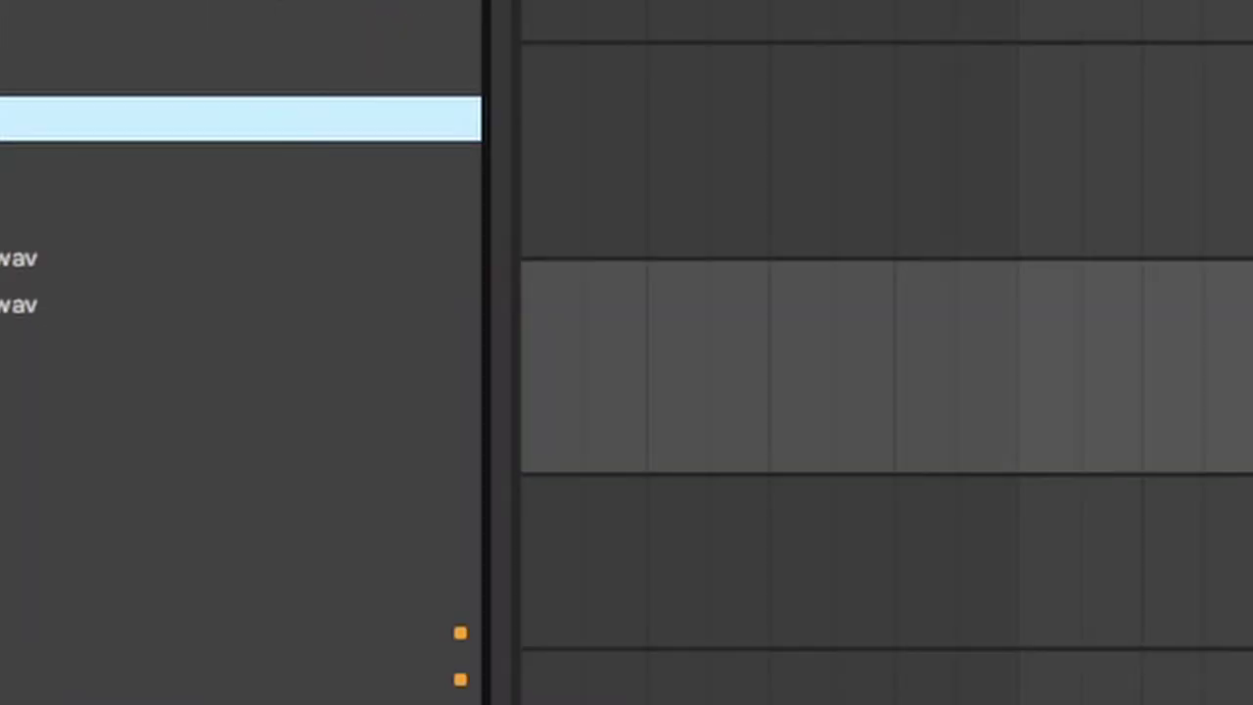
pyautogui.moveTo(709, 374); pyautogui.dragTo(581, 352)
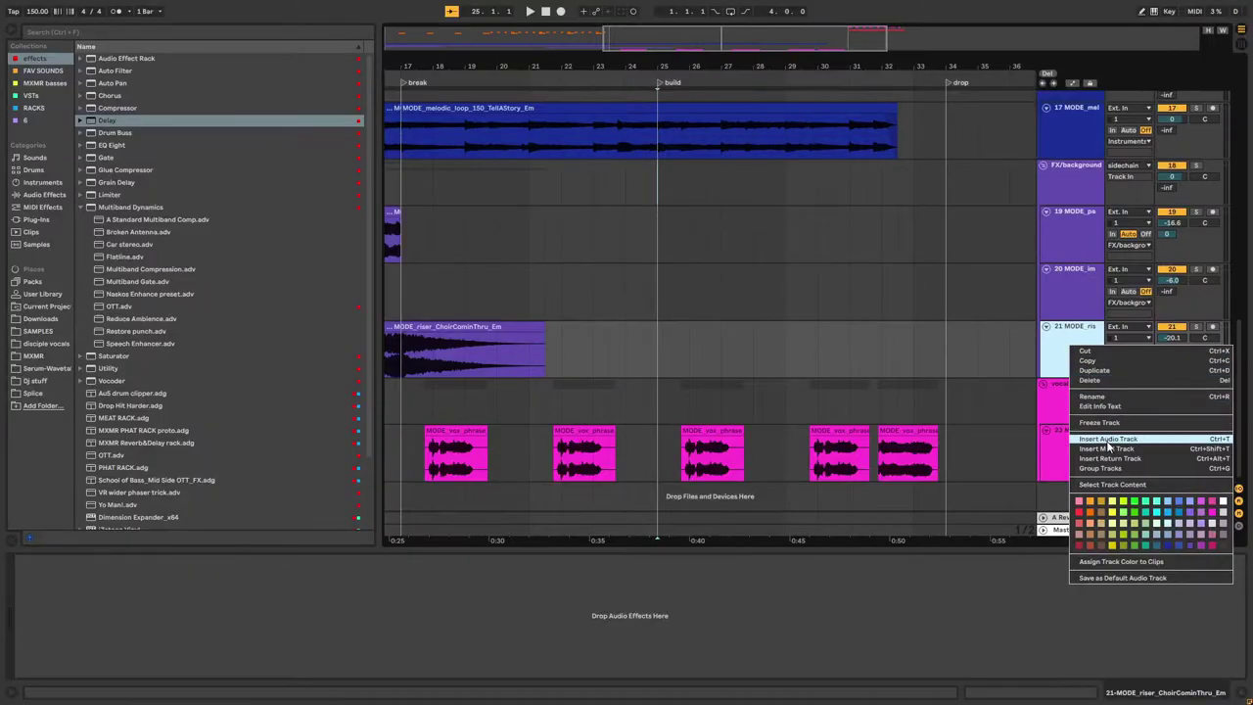
# Step: Insert an audio track below the ChoirCominThru_Em riser track and audition the BoostersGo and BreakThrough risers
pyautogui.click(1077, 398)
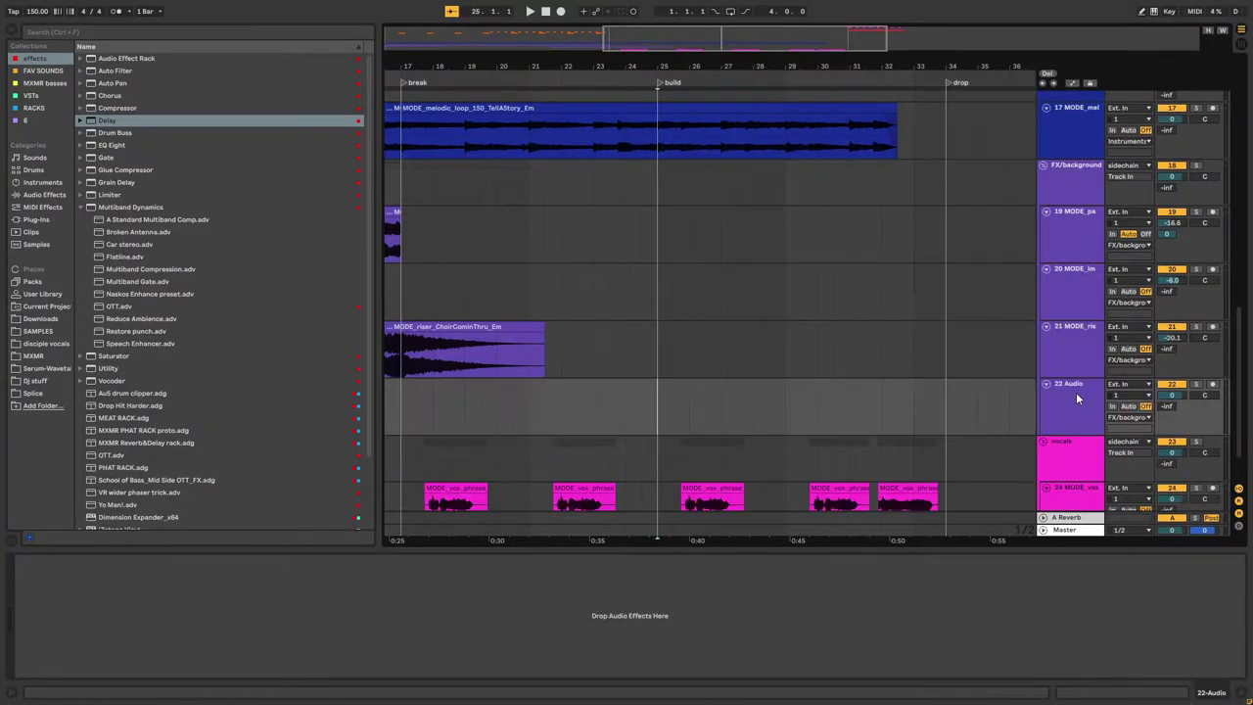
pyautogui.click(36, 72)
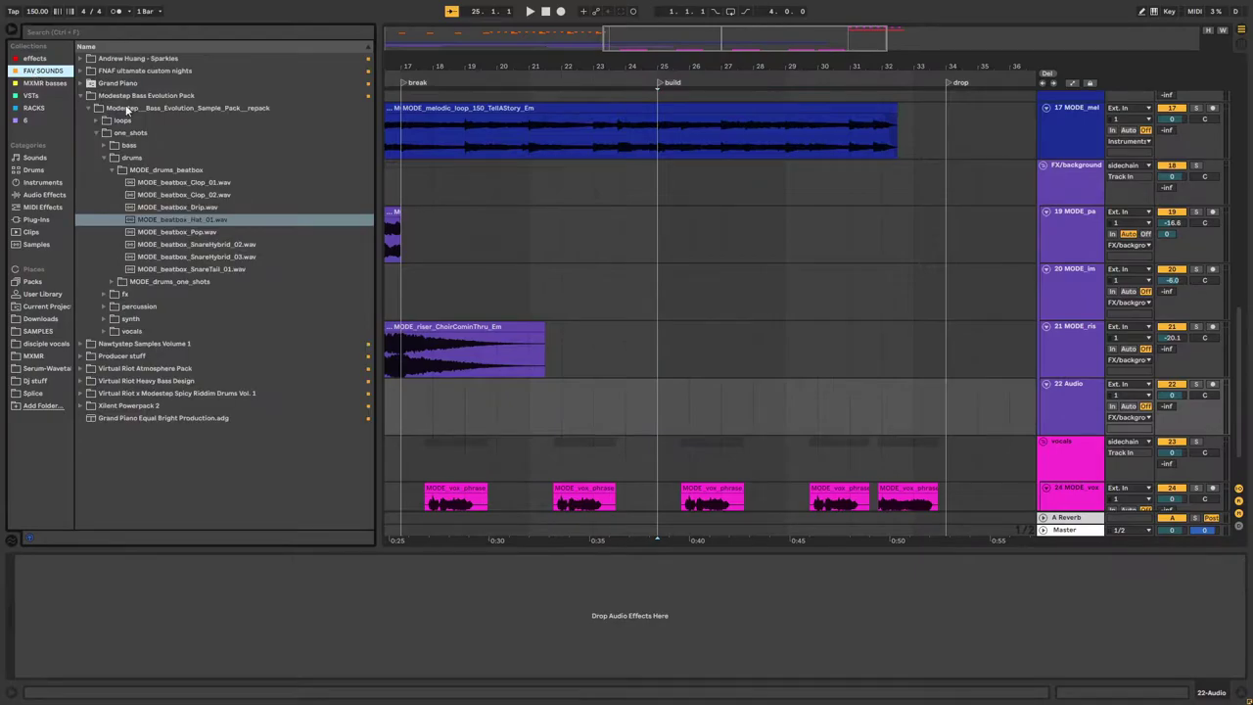
pyautogui.click(102, 294)
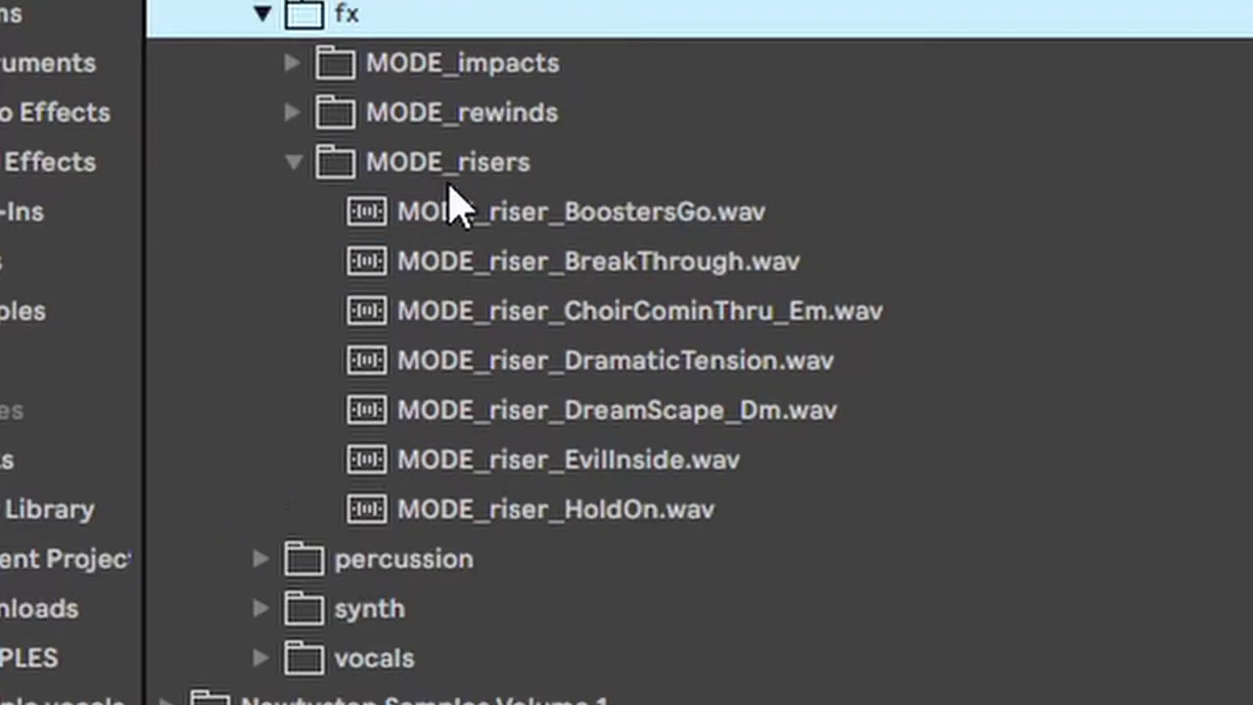
pyautogui.click(464, 213)
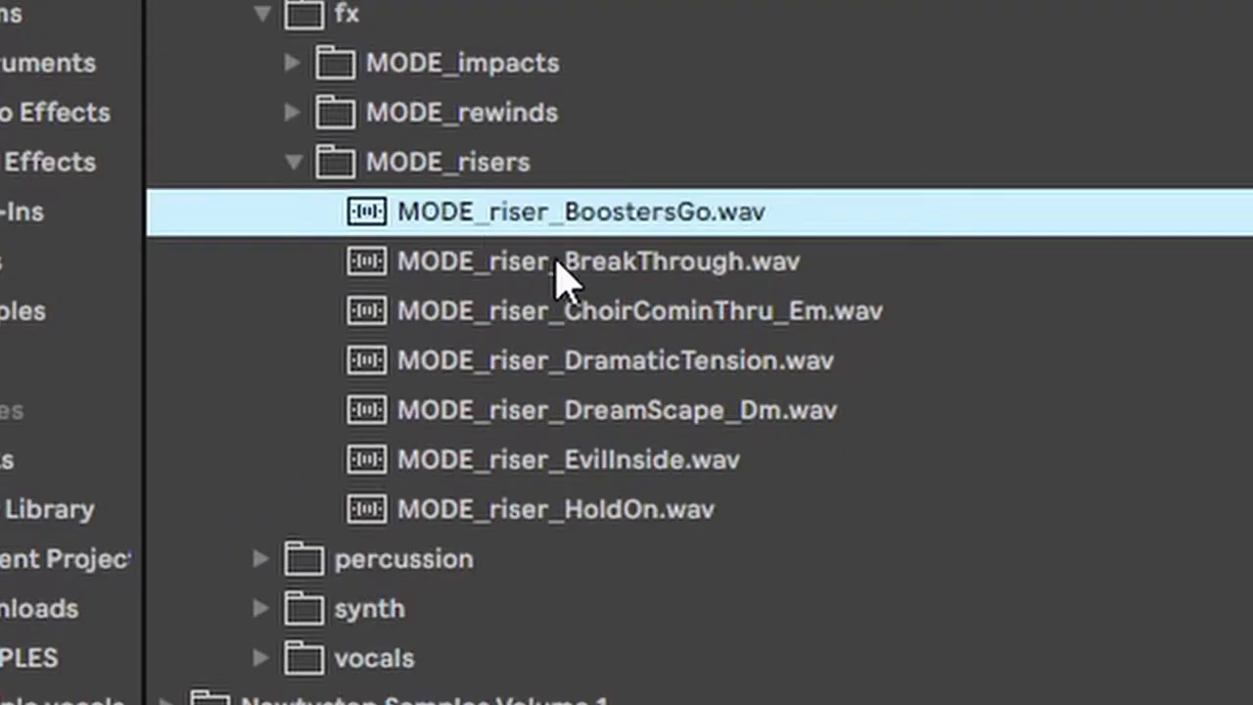
pyautogui.click(544, 264)
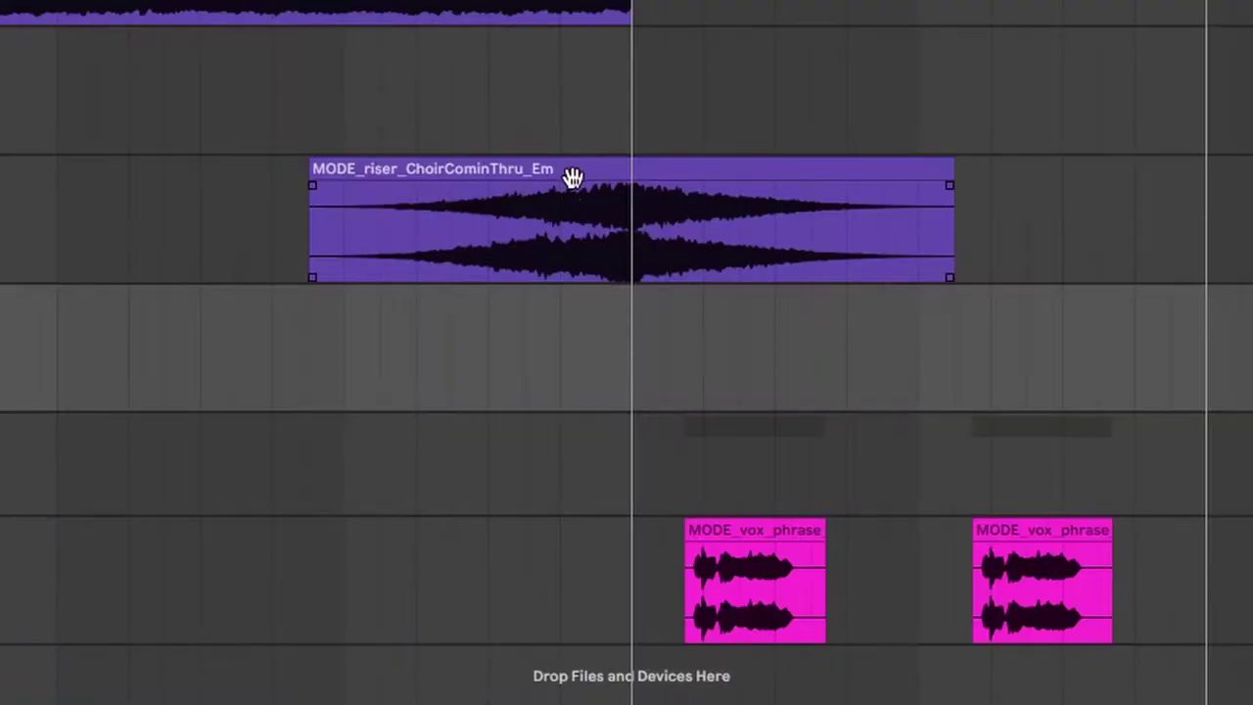
# Step: Check the ChoirCominThru_Em riser clip and look over the arrangement from the break to the drop
pyautogui.click(573, 177)
pyautogui.click(647, 333)
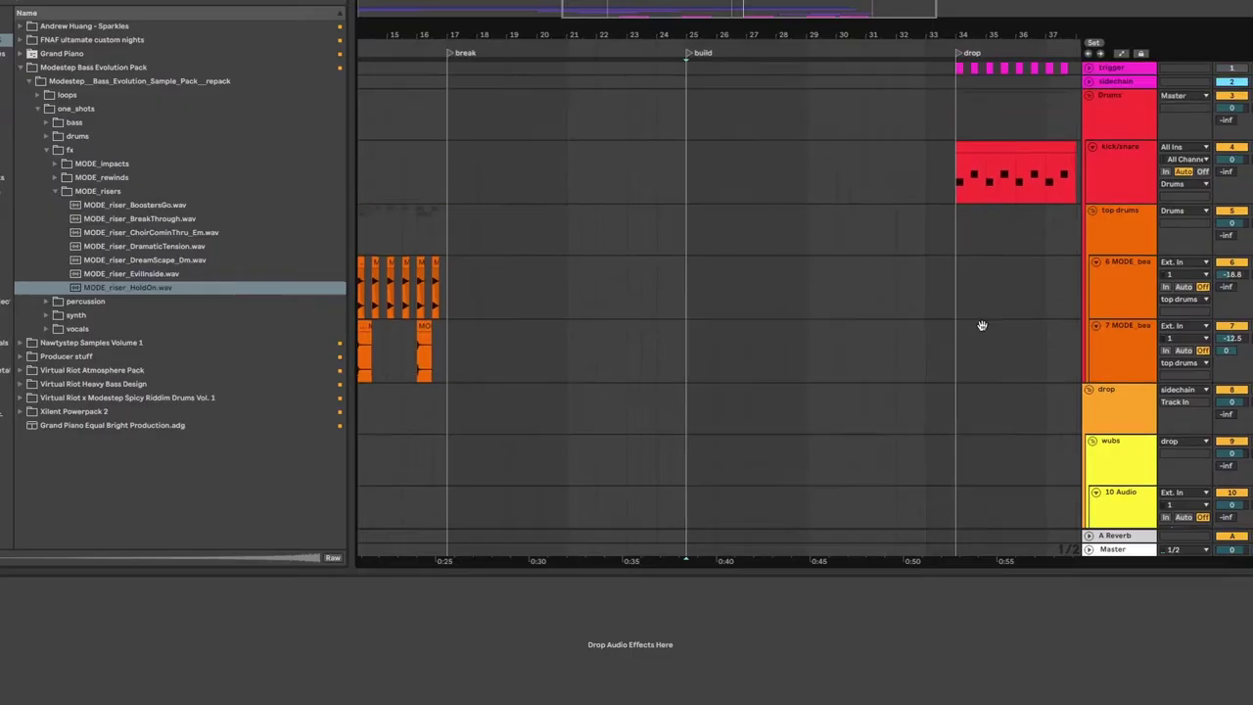
pyautogui.moveTo(982, 325); pyautogui.dragTo(930, 324)
pyautogui.moveTo(767, 22); pyautogui.dragTo(766, 39)
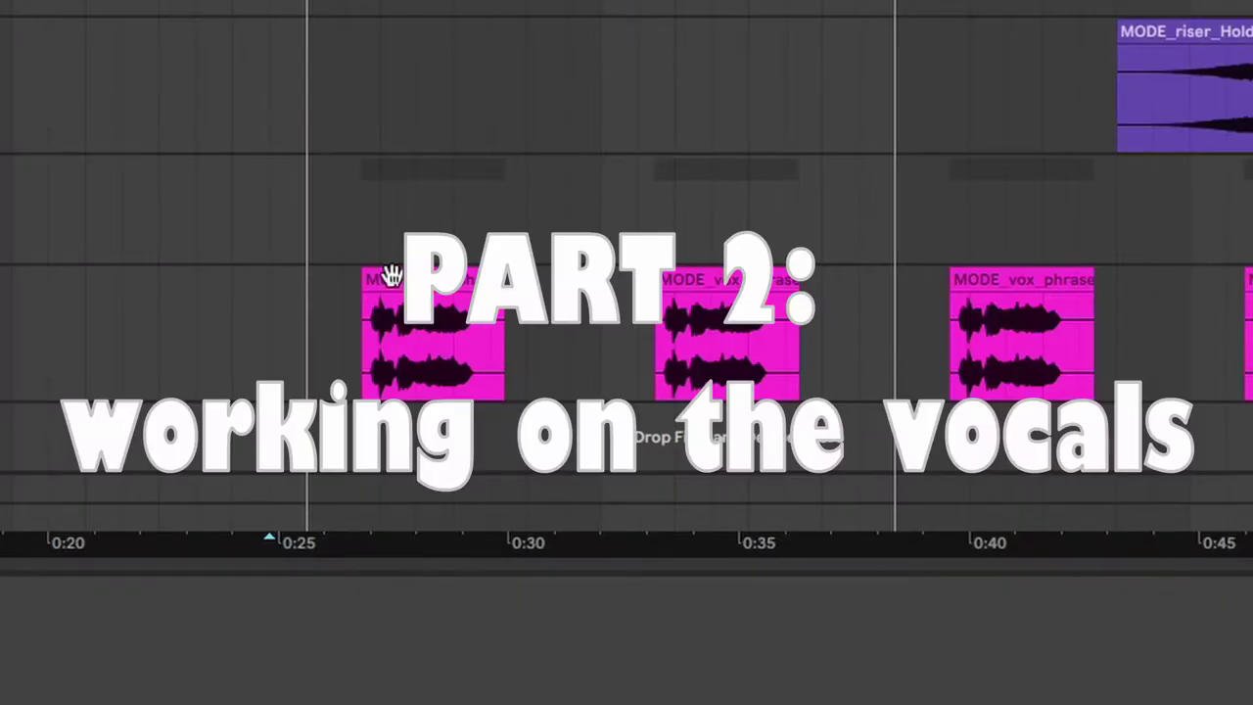
# Step: Select the first DarknessAllAround_Fm vocal clip and its track, and play the phrase back
pyautogui.click(391, 275)
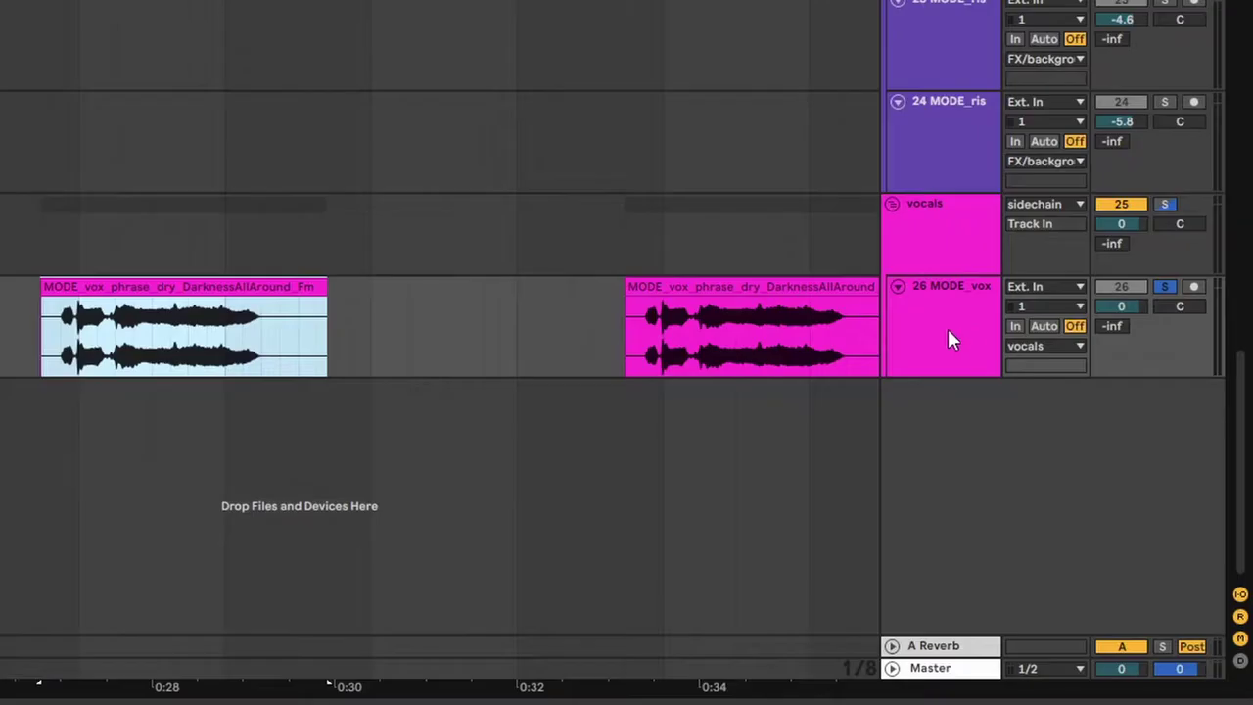
pyautogui.click(947, 326)
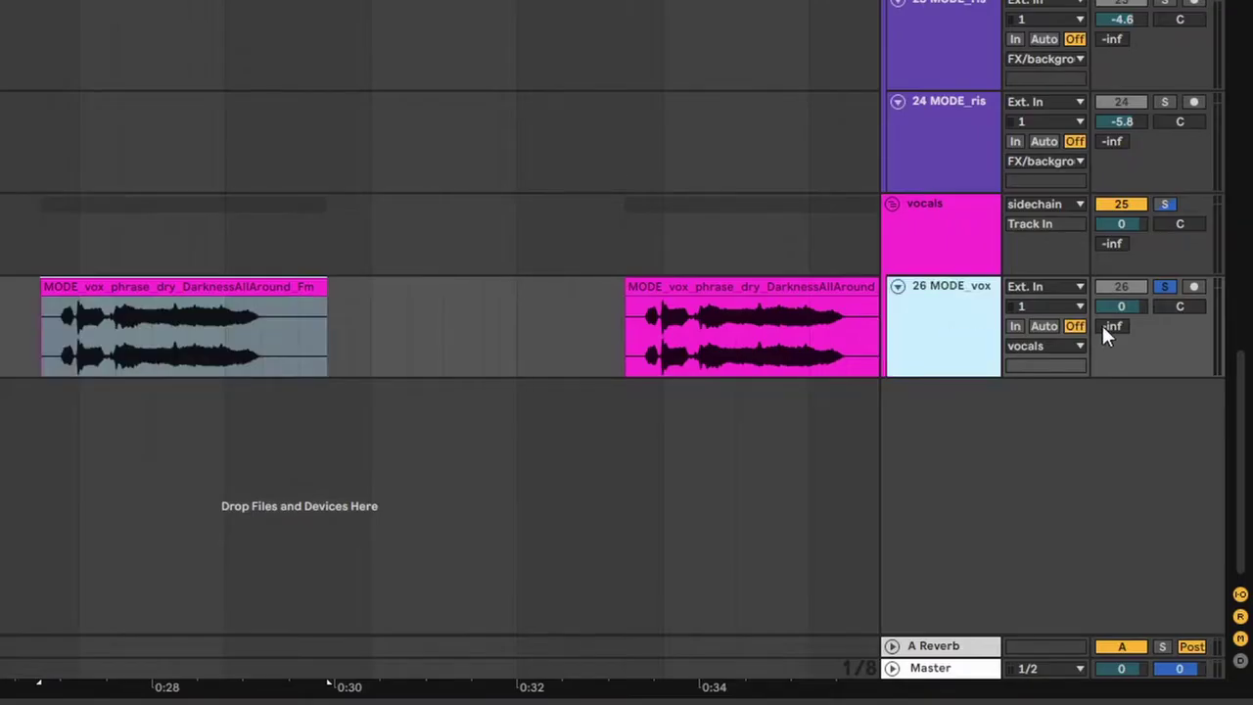
pyautogui.press('space')
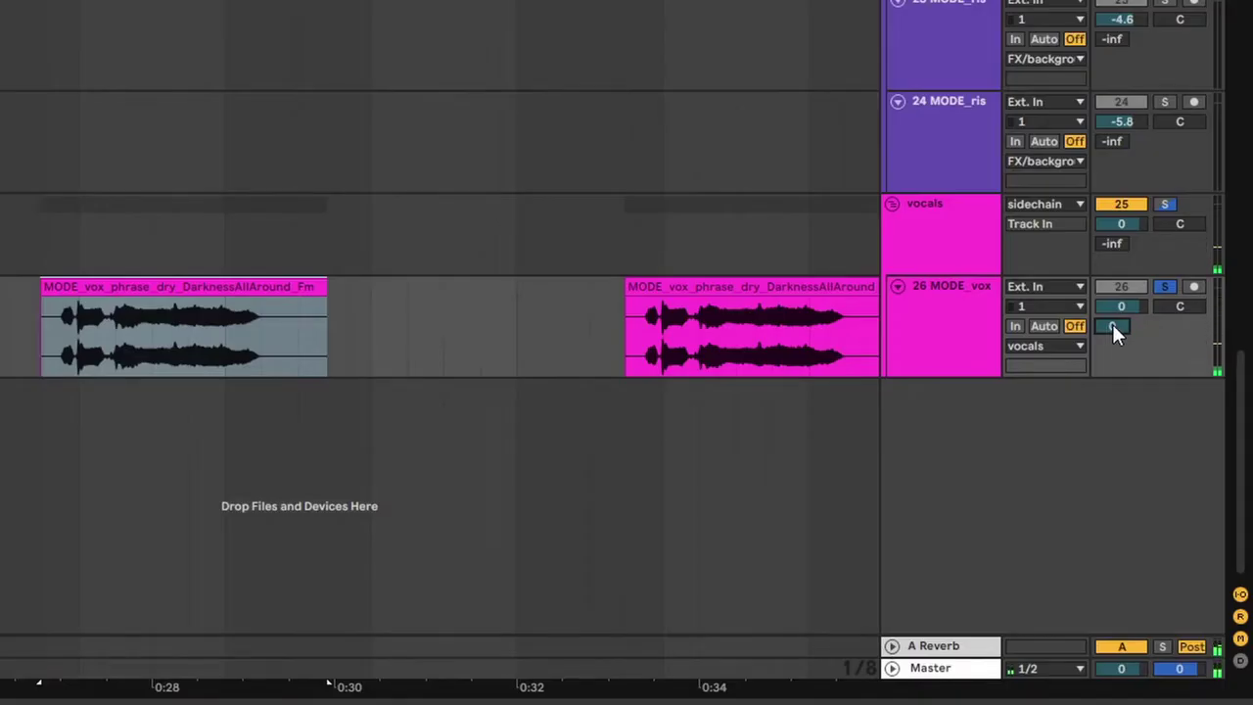
# Step: Set the vocal phrase track's reverb send to -22.2 dB and duplicate the main layer track twice
pyautogui.moveTo(1112, 324); pyautogui.dragTo(1112, 352)
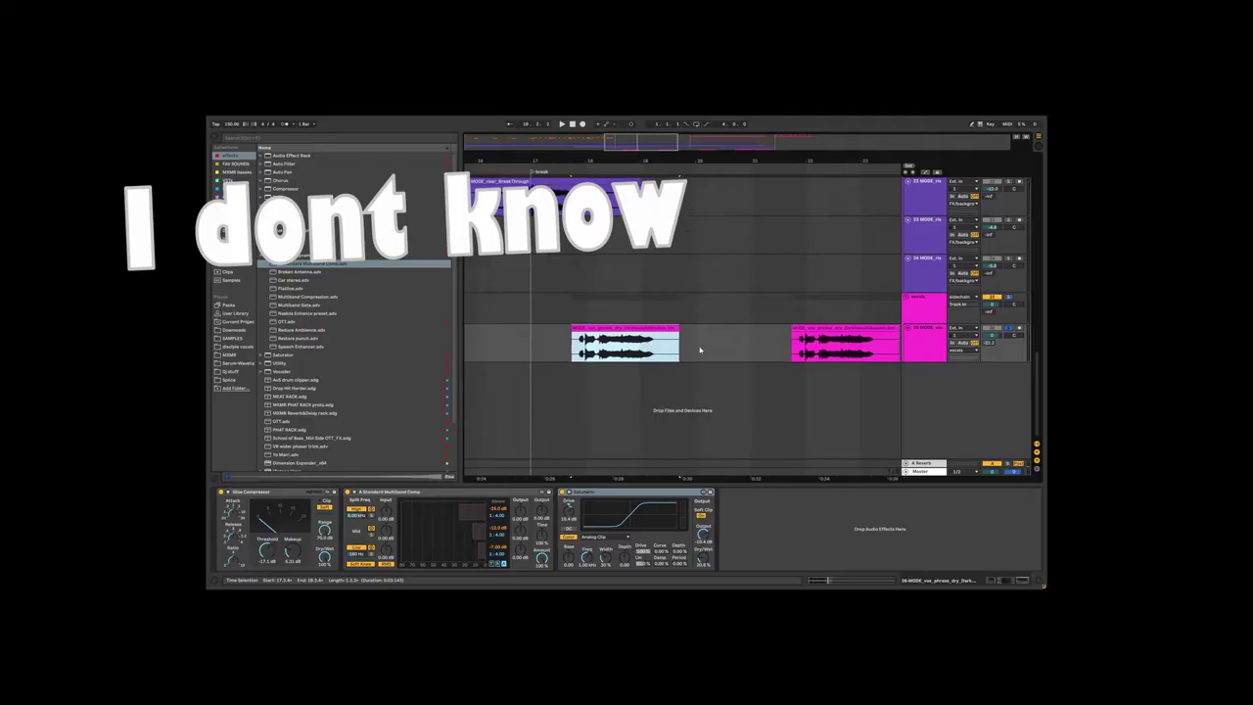
pyautogui.scroll(3, 700, 350)
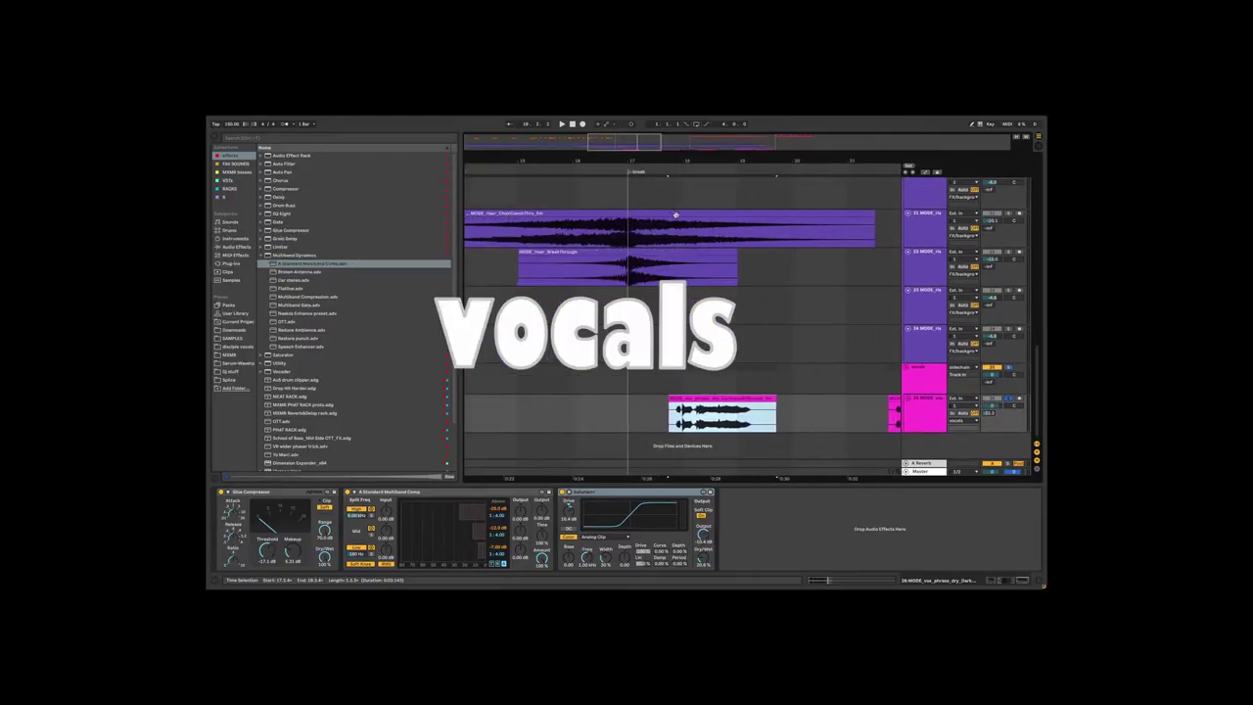
pyautogui.rightClick(932, 419)
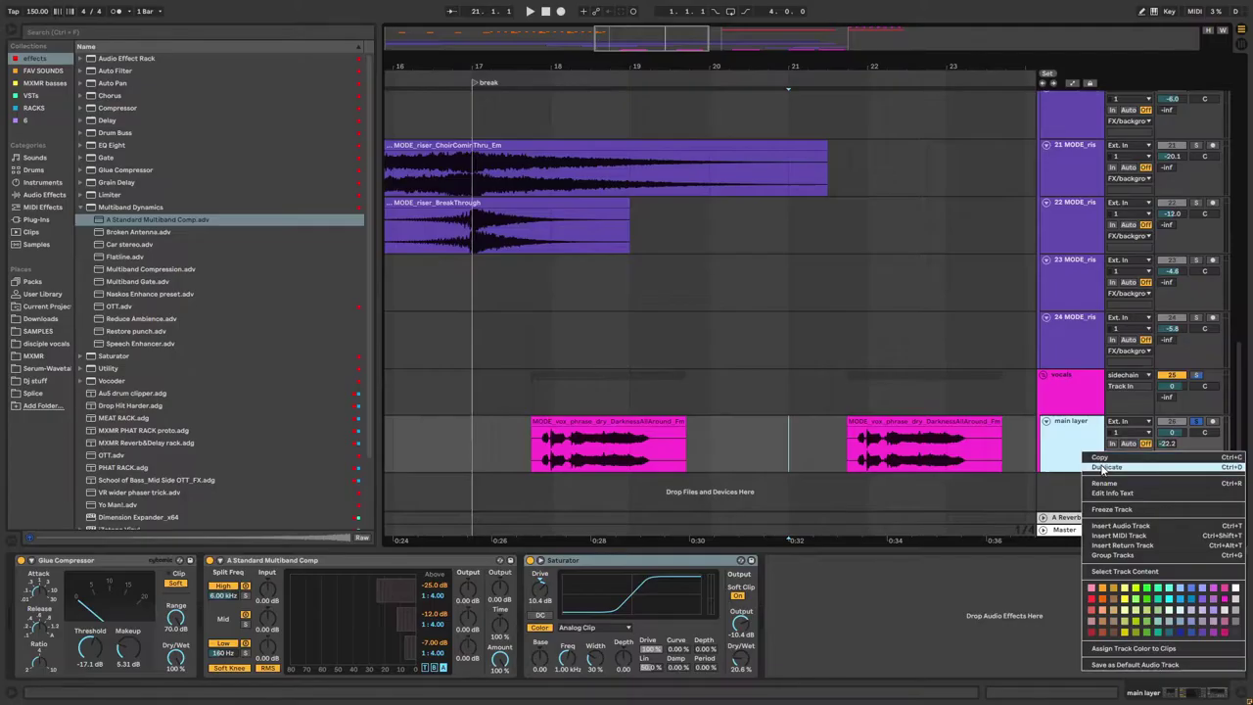
pyautogui.click(1103, 468)
pyautogui.rightClick(1068, 484)
pyautogui.click(1120, 273)
pyautogui.click(788, 390)
pyautogui.click(791, 430)
pyautogui.moveTo(791, 430); pyautogui.dragTo(900, 333)
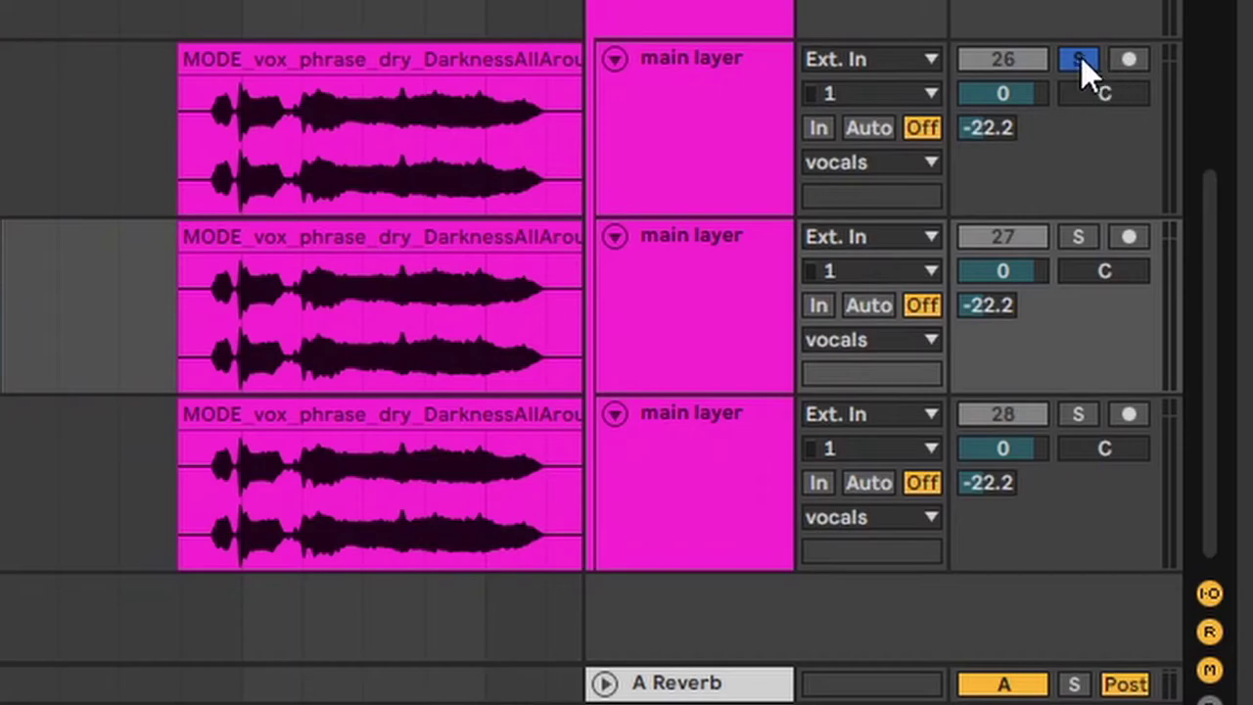
# Step: Pan the two main layer copies 50R and 50L and rename them r layer and l layer
pyautogui.click(1107, 277)
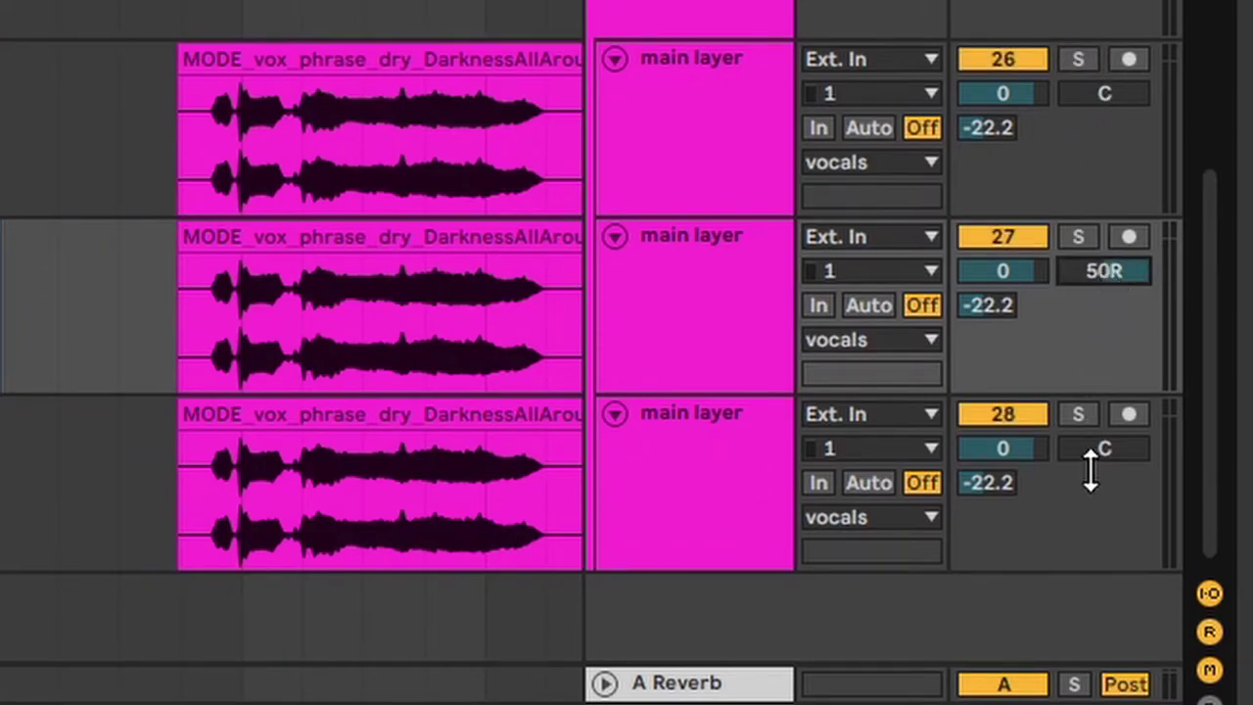
pyautogui.moveTo(1105, 458); pyautogui.dragTo(1104, 507)
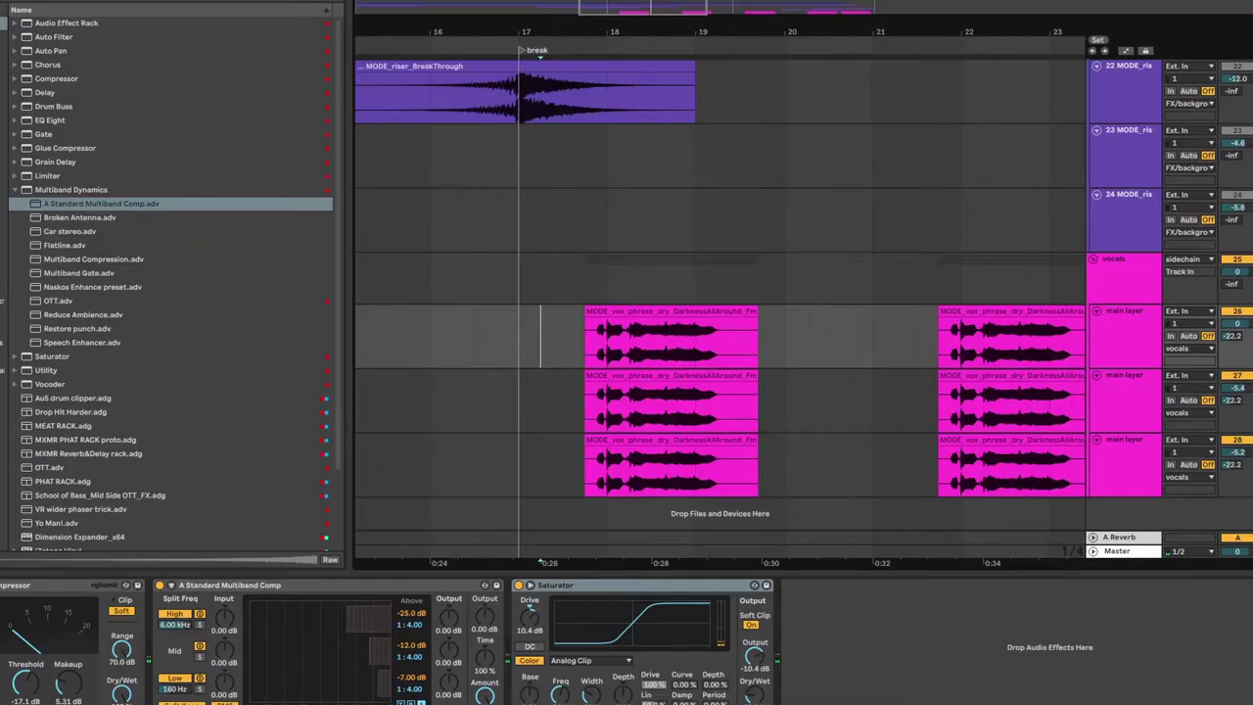
pyautogui.click(1134, 348)
pyautogui.click(1141, 385)
pyautogui.click(1141, 447)
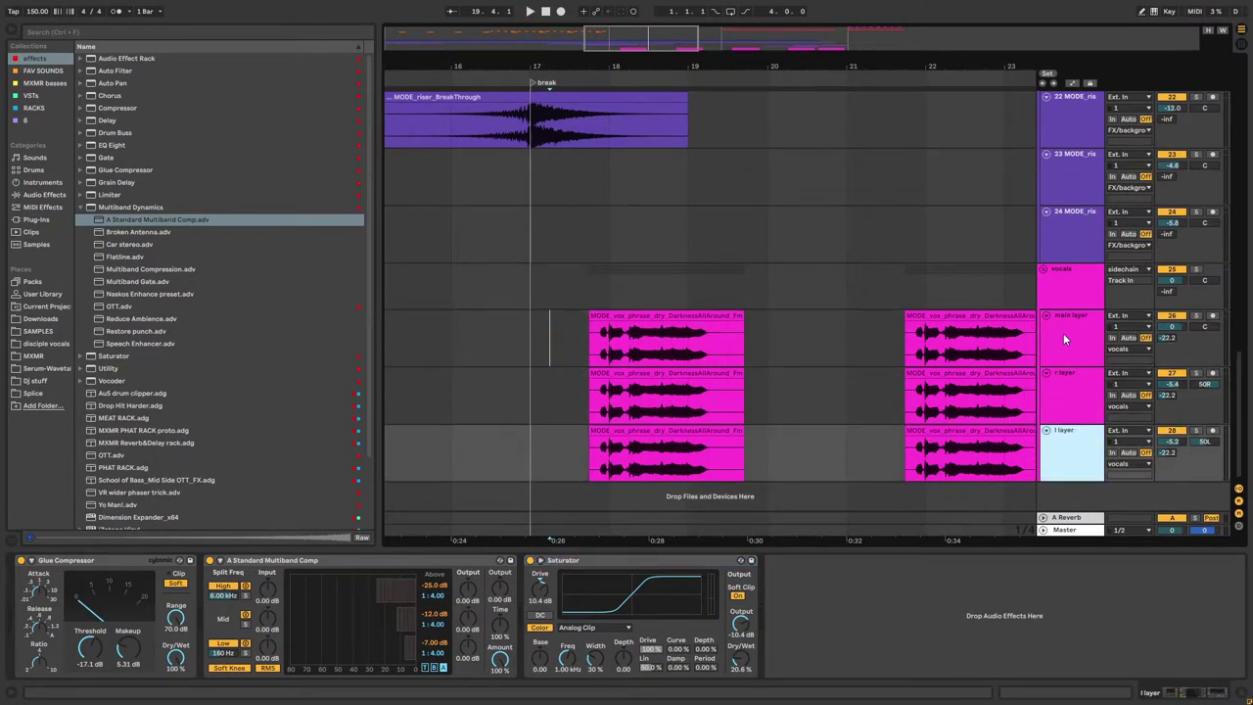
# Step: Duplicate the main layer track for the high layer and low tracks, and play the layered vocals
pyautogui.click(1116, 334)
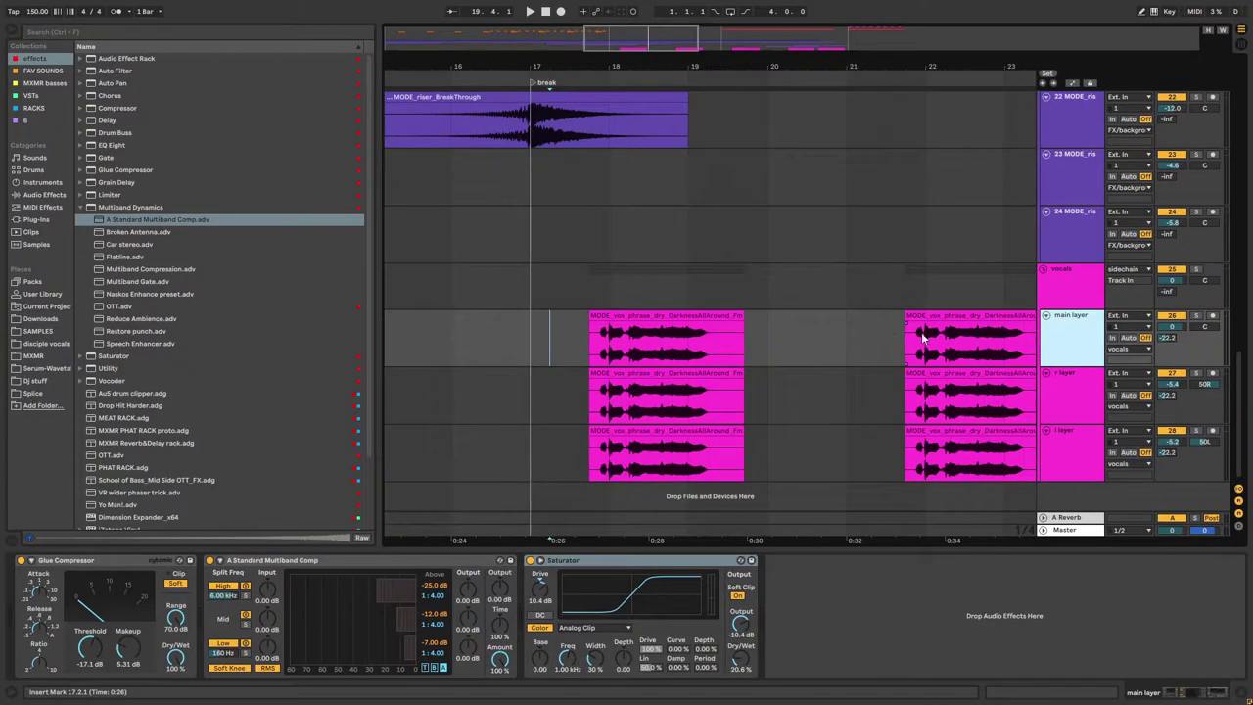
pyautogui.moveTo(848, 364)
pyautogui.mouseDown()
pyautogui.moveTo(814, 364)
pyautogui.moveTo(785, 338)
pyautogui.moveTo(853, 387)
pyautogui.mouseUp()
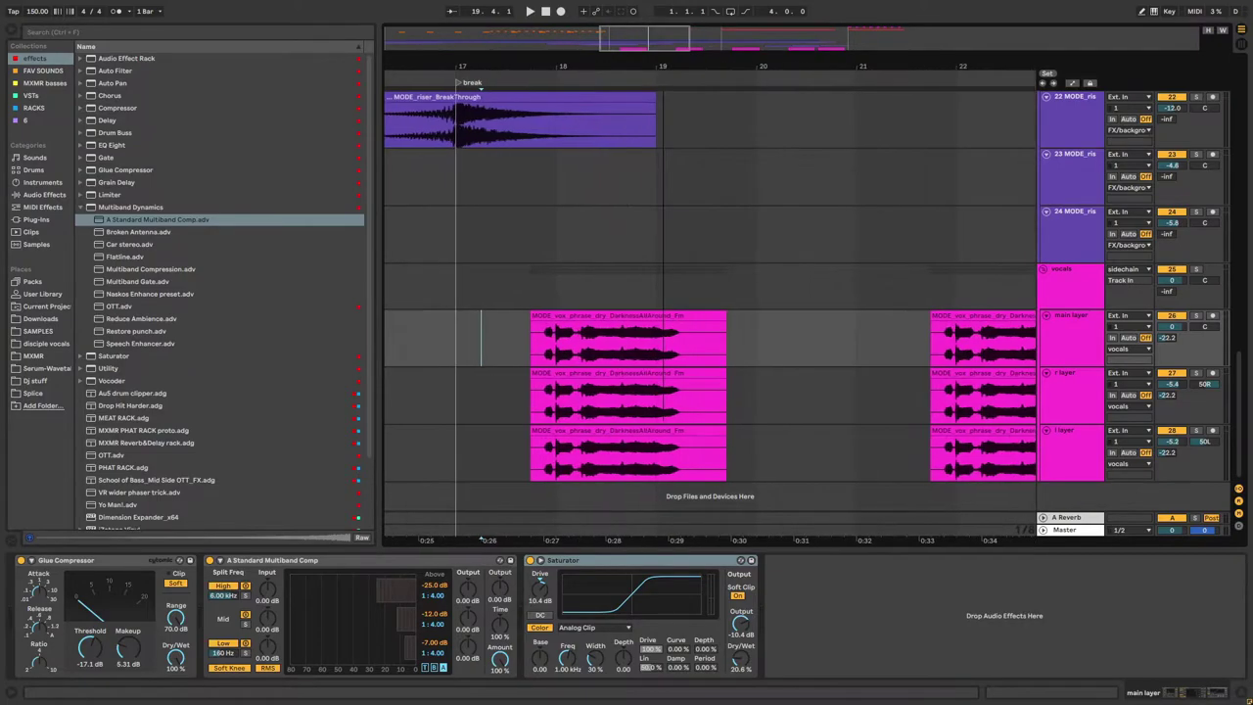
pyautogui.hotkey('ctrl', 'd')
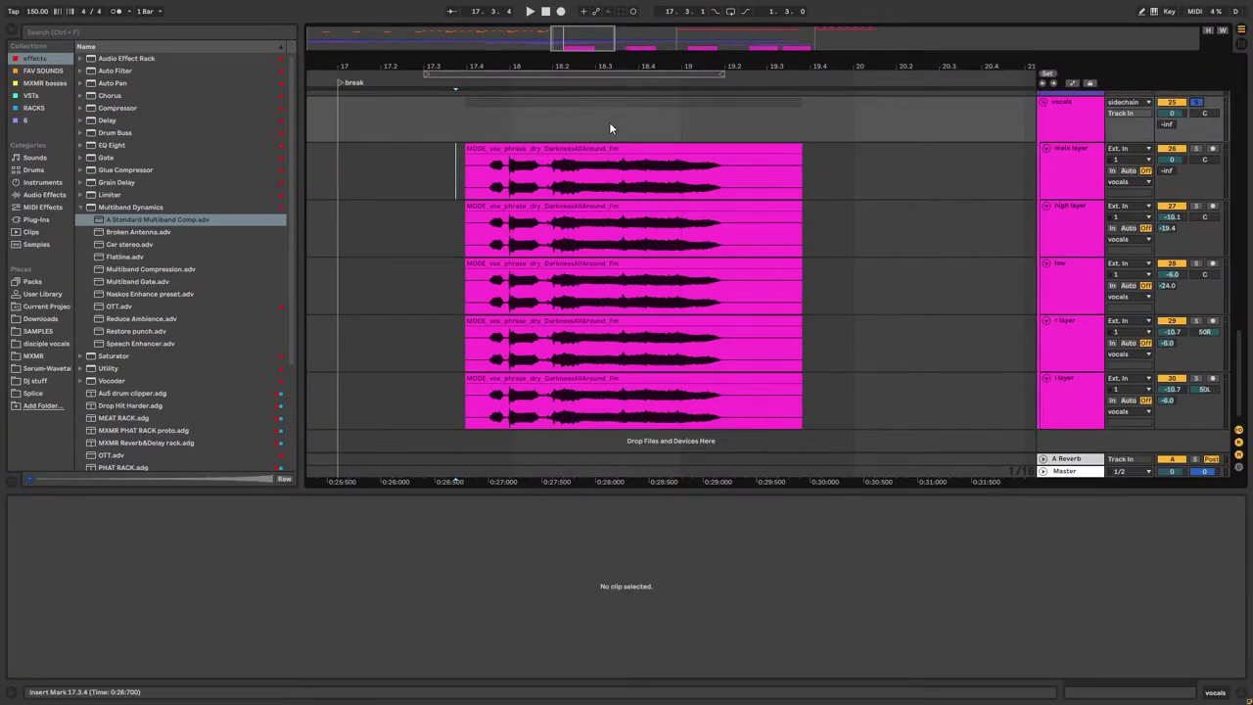
pyautogui.press('space')
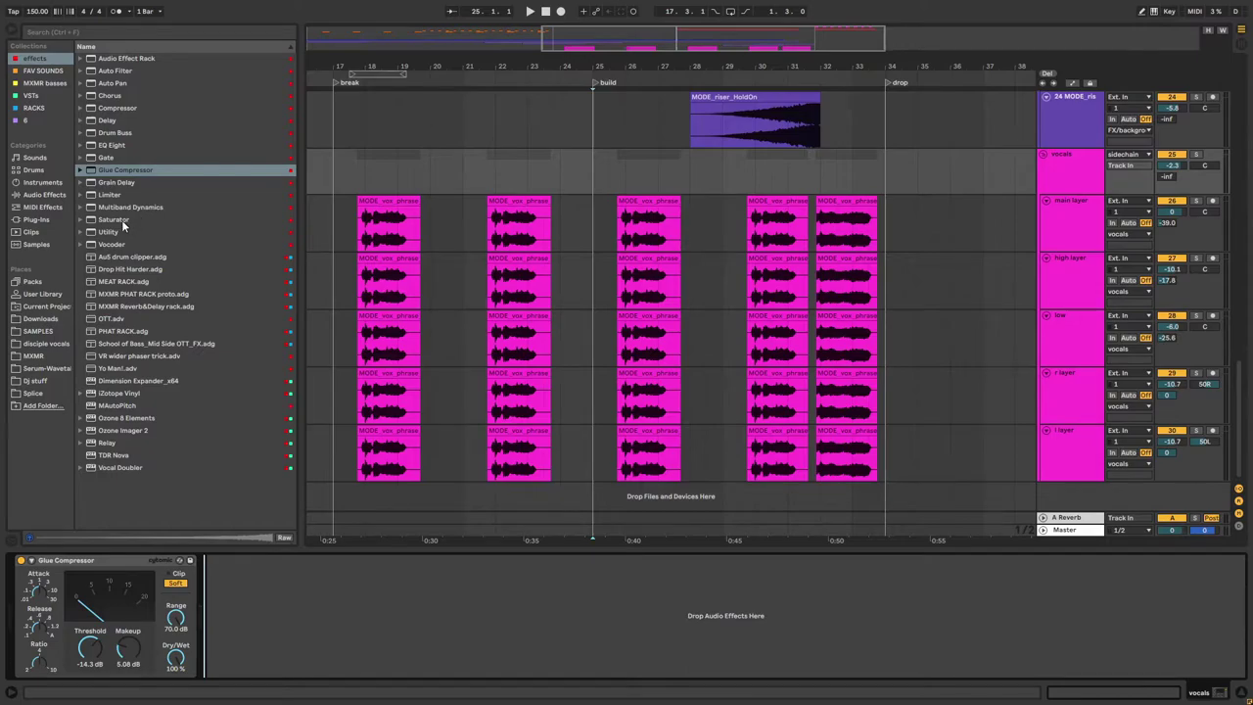
# Step: Add a Saturator with 6 dB drive after the vocals group's Glue Compressor, and adjust the group's automation point at the last phrase
pyautogui.moveTo(121, 220); pyautogui.dragTo(322, 607)
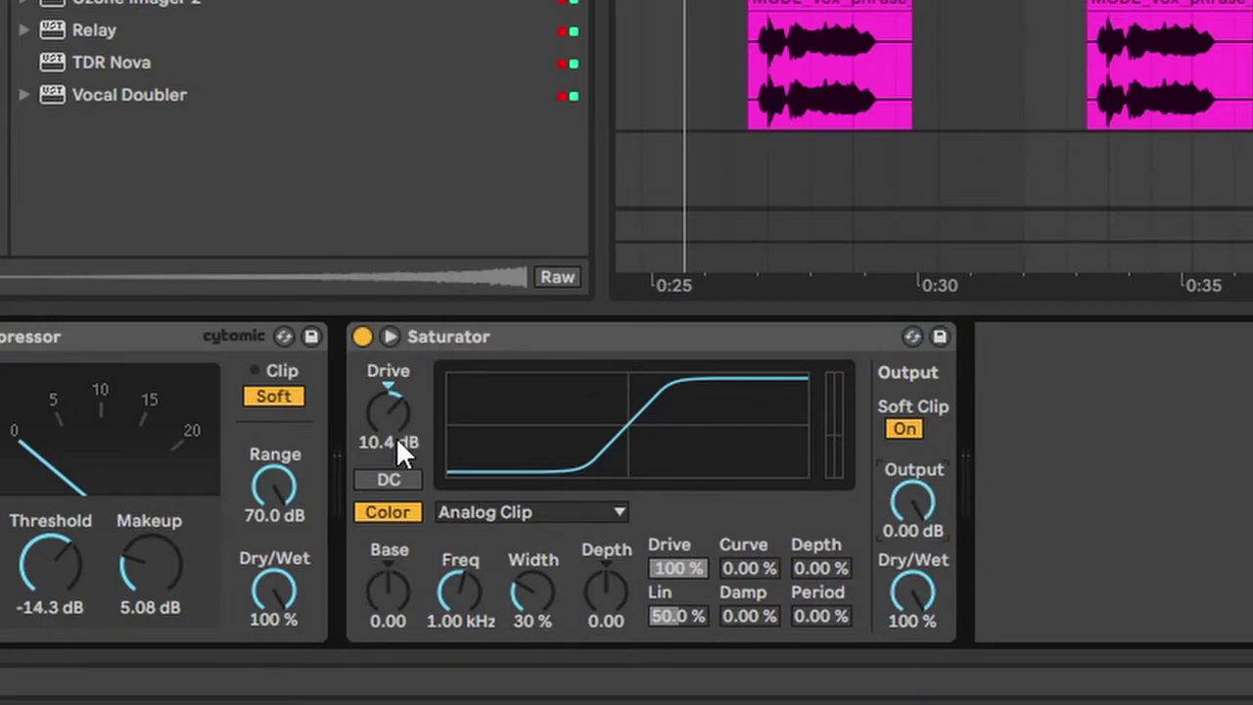
pyautogui.click(397, 438)
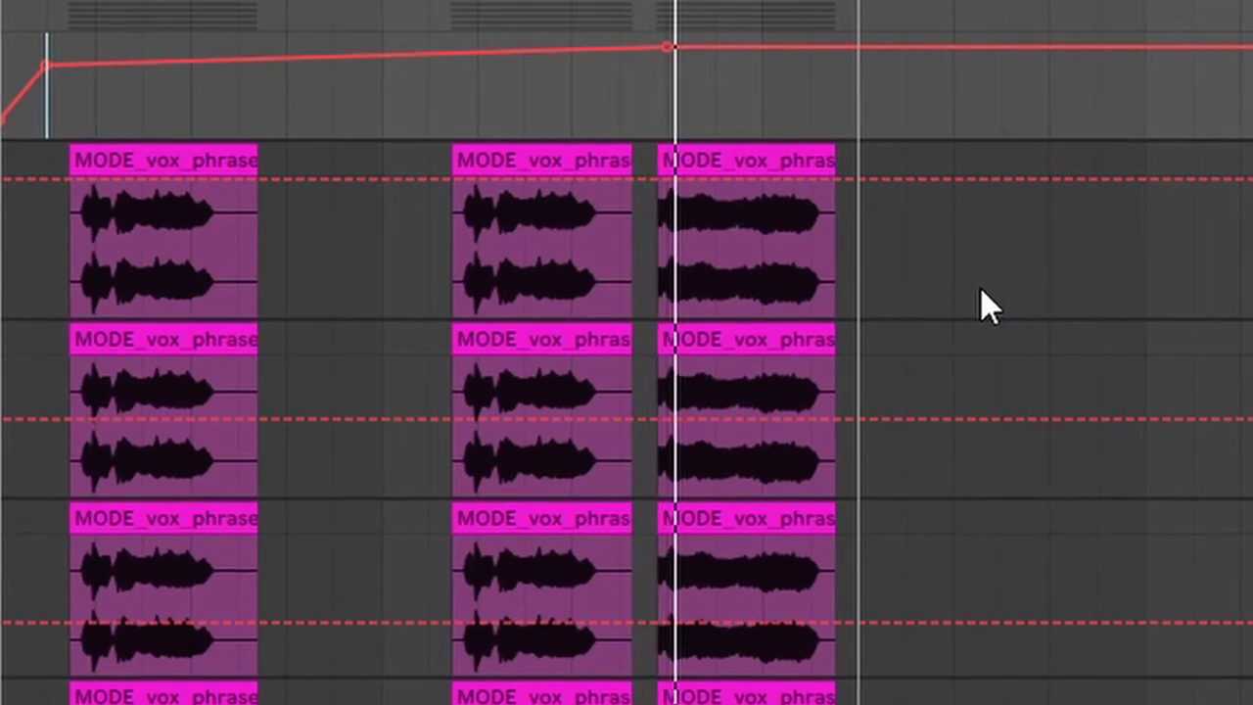
pyautogui.moveTo(675, 48); pyautogui.dragTo(666, 38)
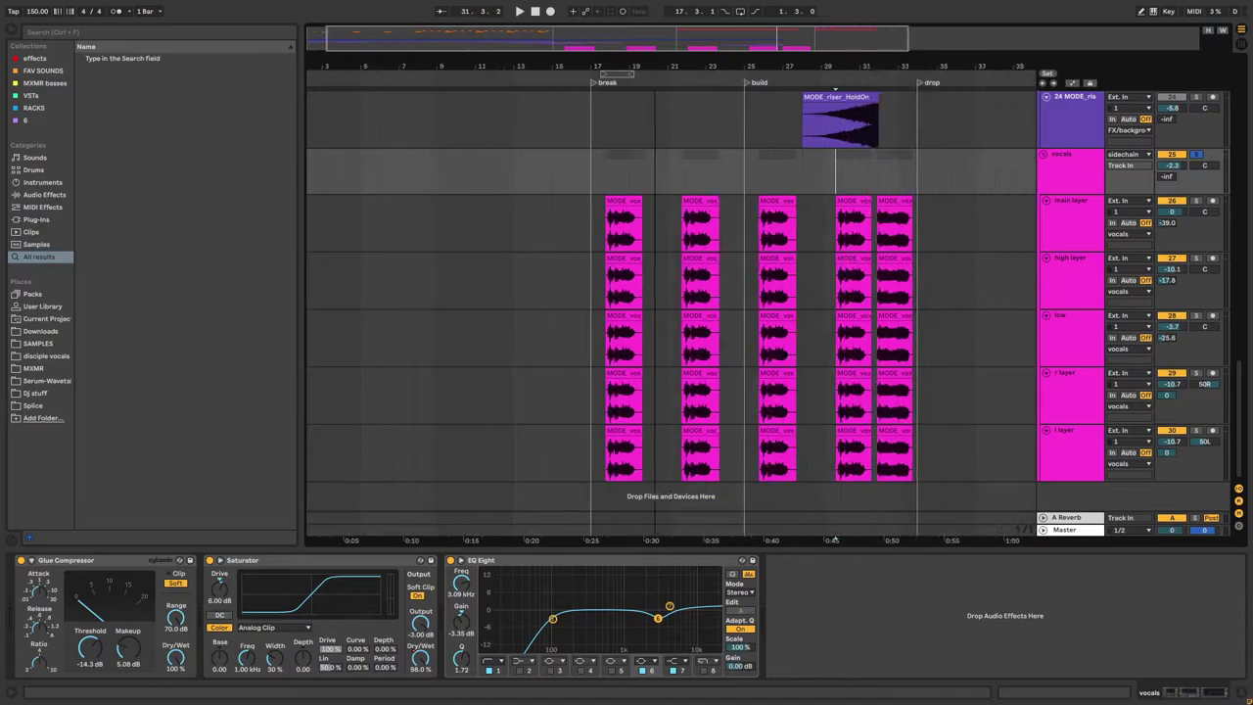
# Step: Paste the pair of chopped vocal clips after the third vocal phrase on the track below l layer
pyautogui.moveTo(627, 67)
pyautogui.mouseDown()
pyautogui.moveTo(519, 112)
pyautogui.moveTo(562, 167)
pyautogui.mouseUp()
pyautogui.click(656, 223)
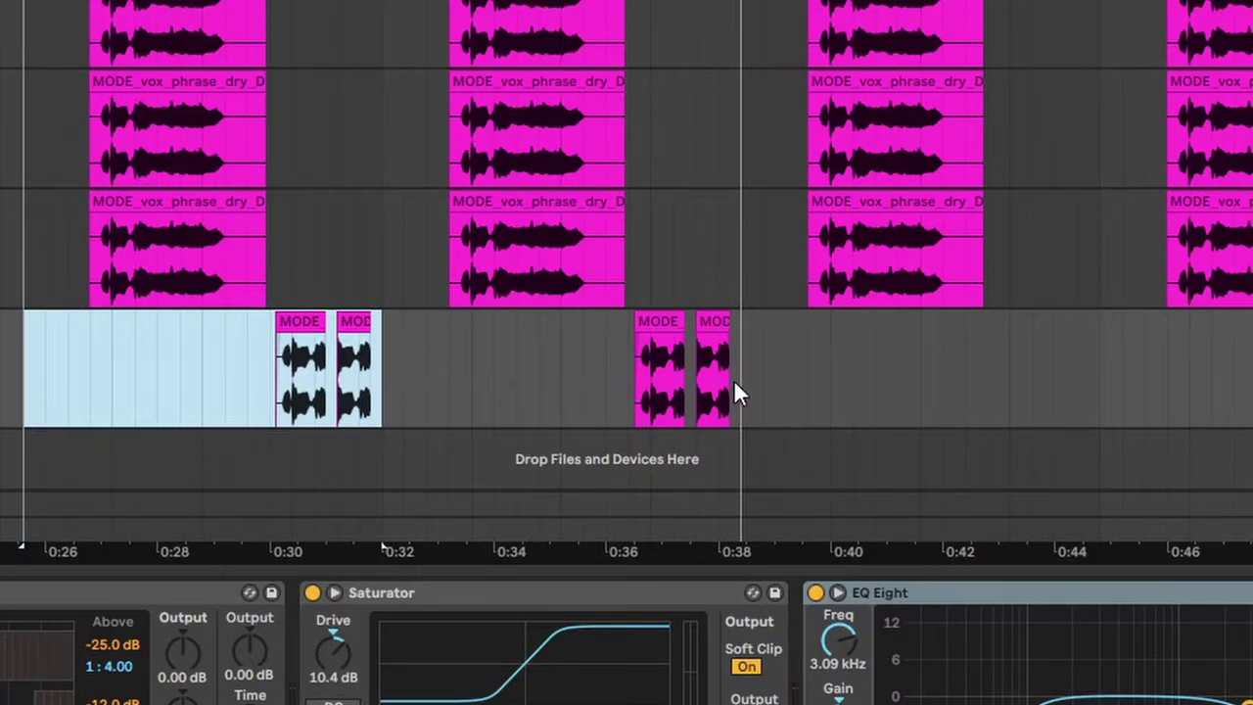
pyautogui.click(742, 376)
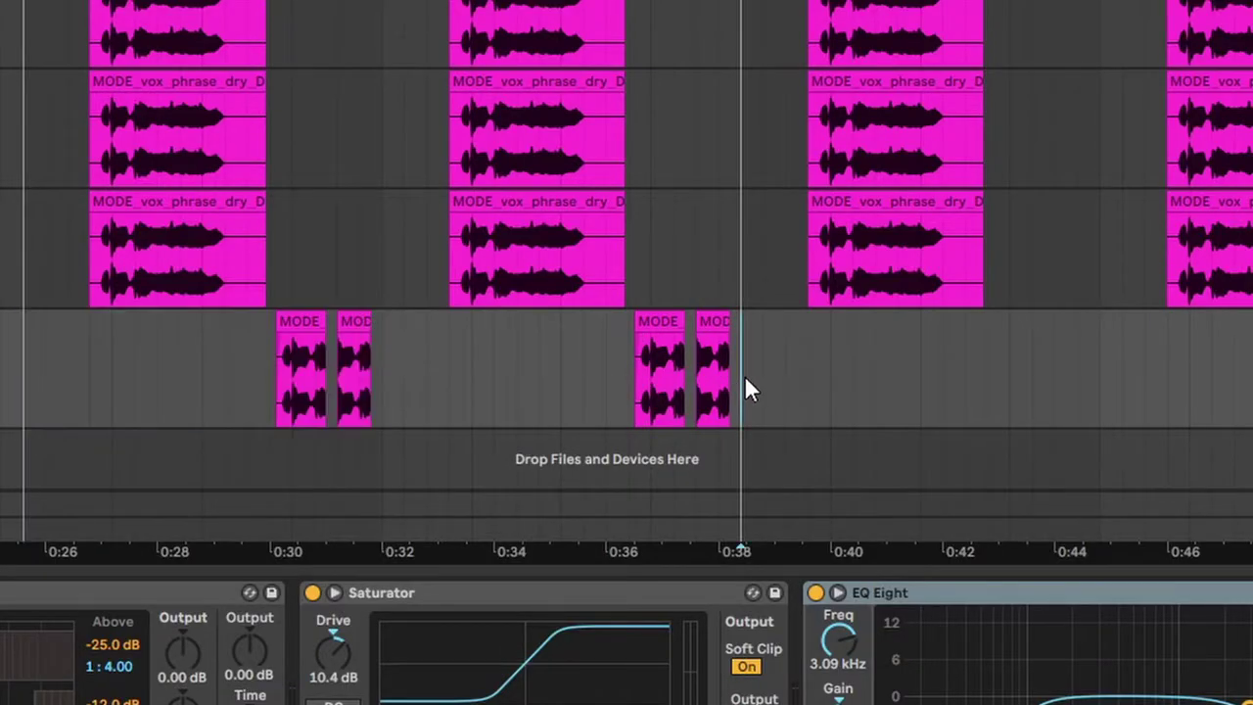
pyautogui.hotkey('ctrl', 'v')
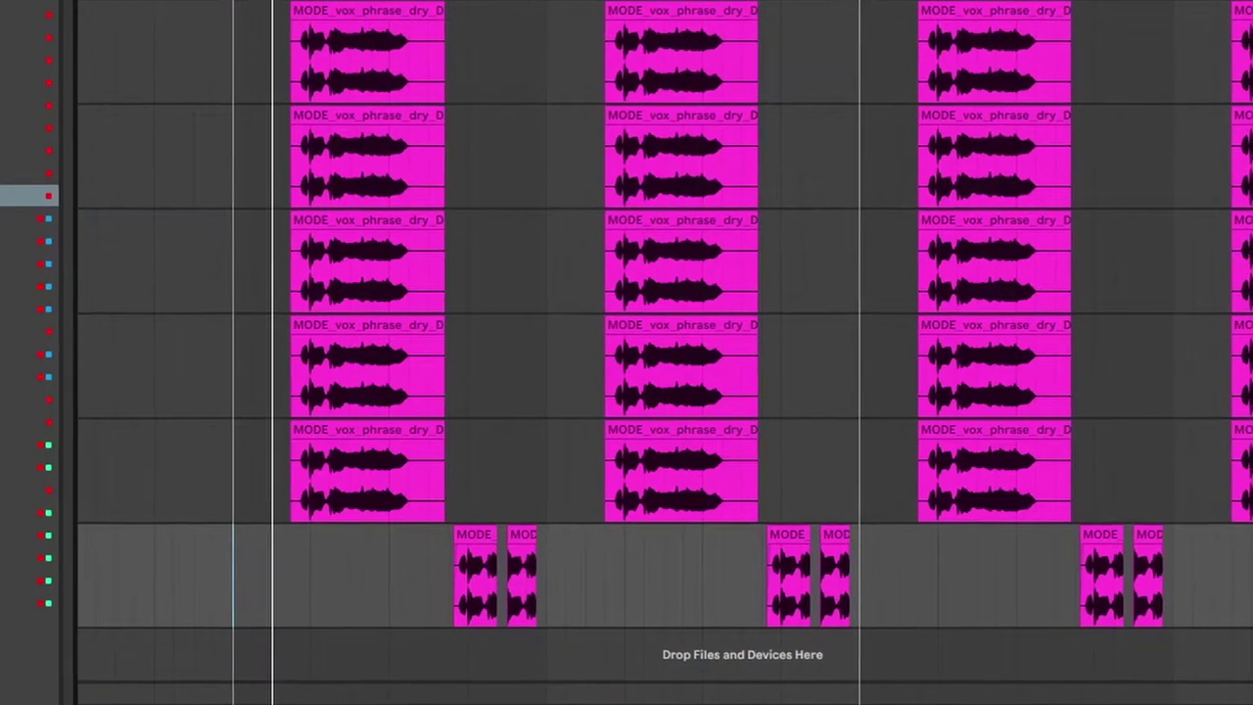
pyautogui.press('+')
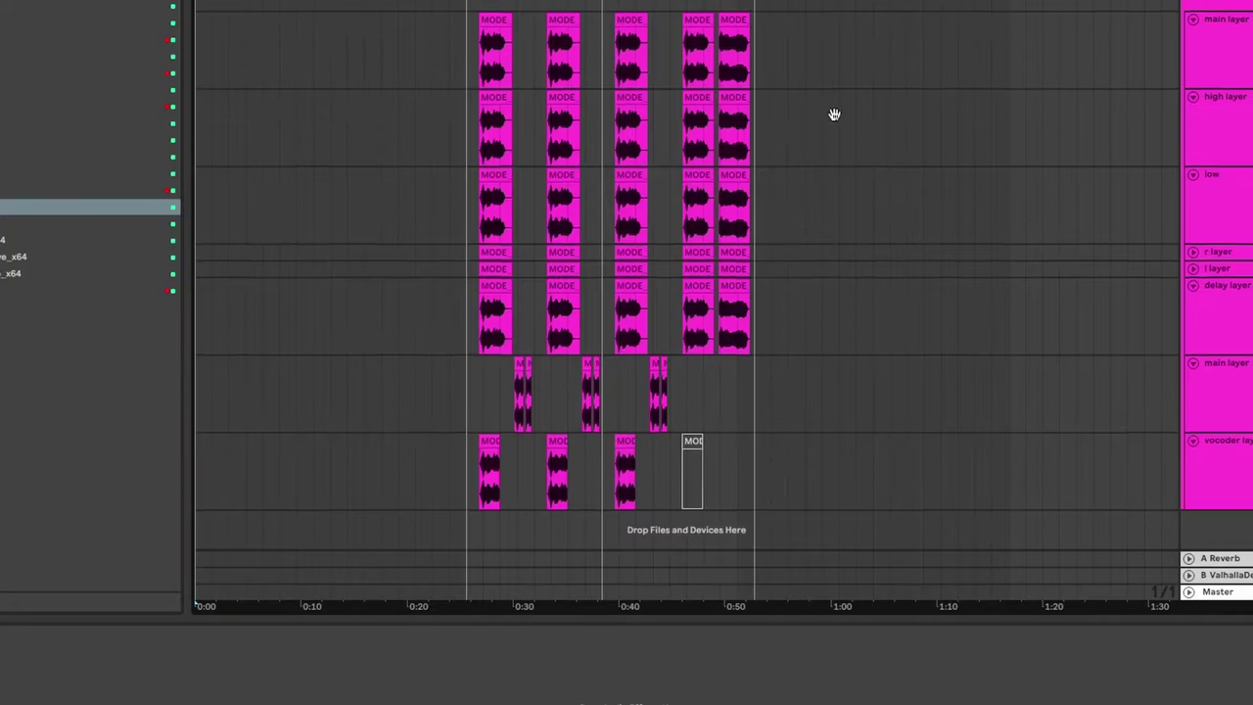
# Step: Audition the DevilYah, Flyby, Higher and Snarl bass one-shots in the MODE_bass_one_shots folder
pyautogui.scroll(15, 804, 432)
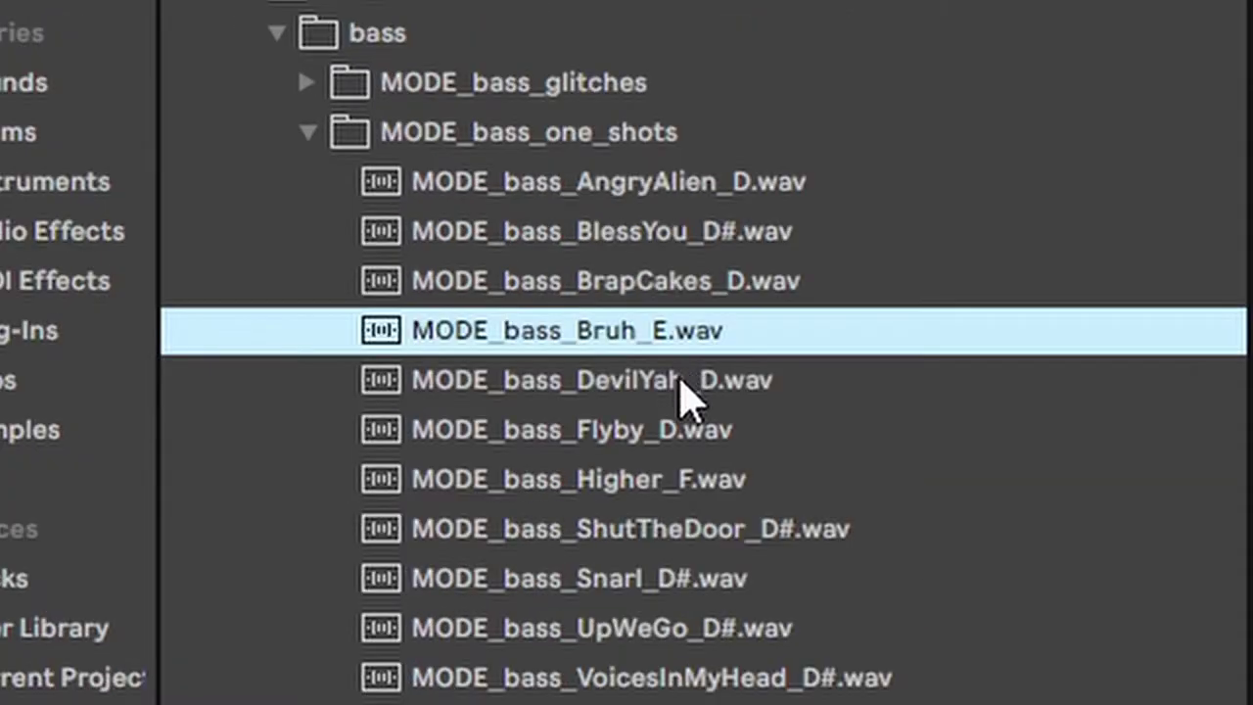
pyautogui.click(685, 392)
pyautogui.click(622, 446)
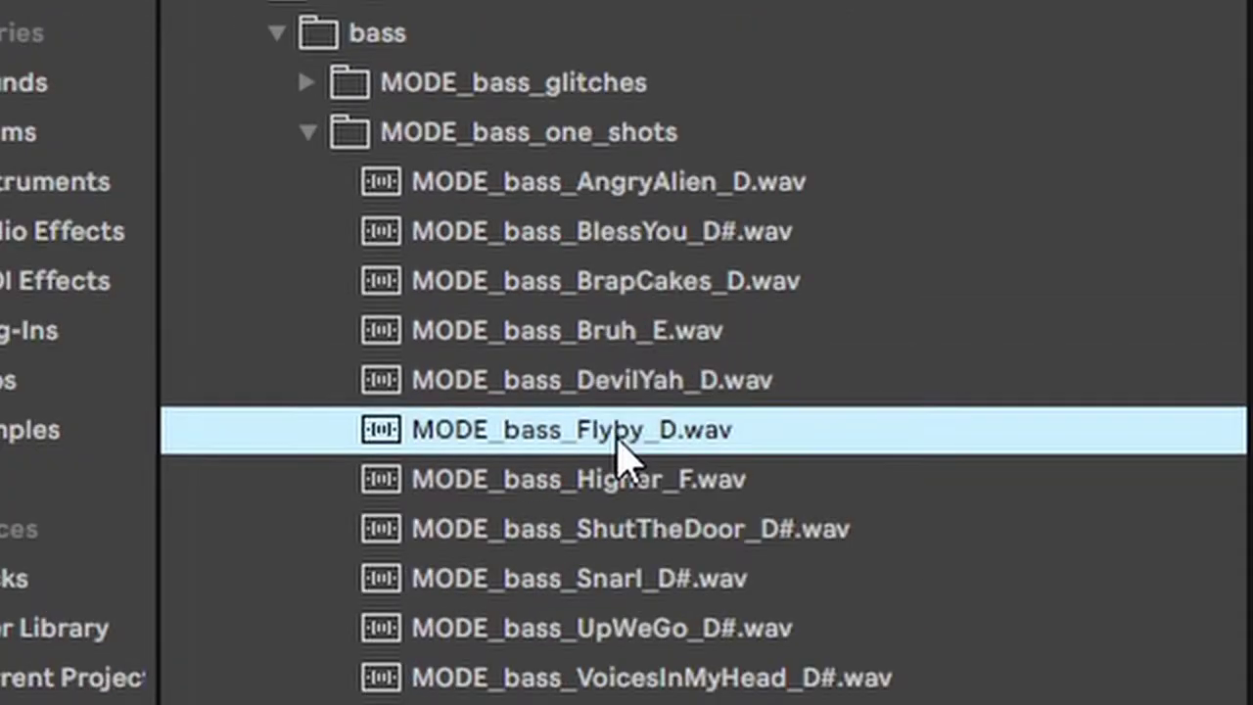
pyautogui.click(551, 482)
pyautogui.click(648, 392)
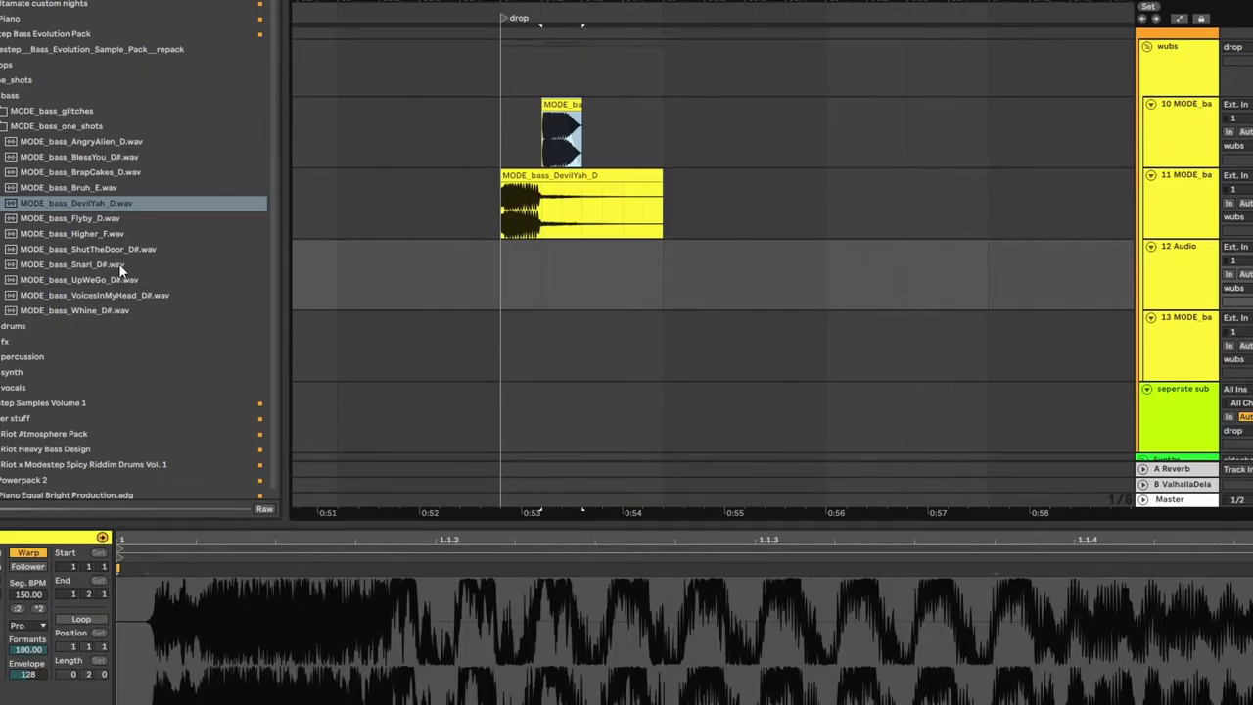
pyautogui.click(121, 266)
pyautogui.click(84, 235)
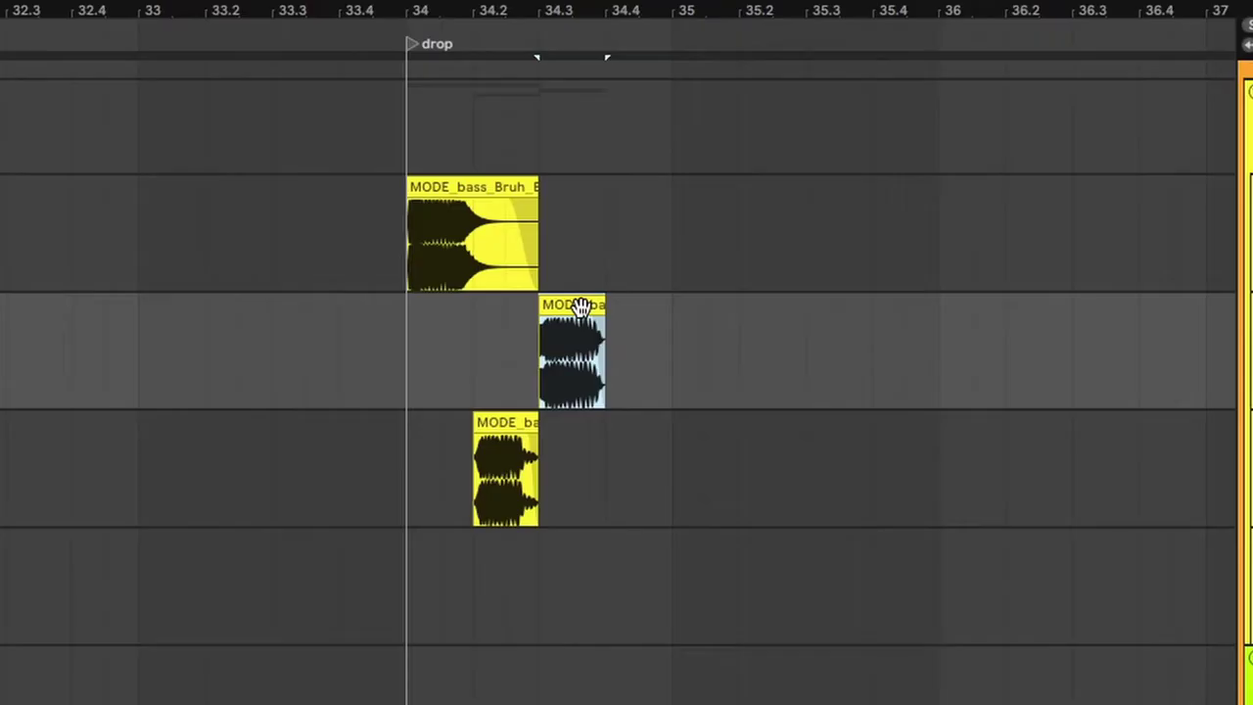
# Step: Duplicate the short bass clip at 34.3 on track 11 up to bar 36, and repeat the two-bar bass pattern from bar 36
pyautogui.hotkey('ctrl', 'd')
pyautogui.hotkey('ctrl', 'd')
pyautogui.hotkey('ctrl', 'd')
pyautogui.hotkey('ctrl', 'd')
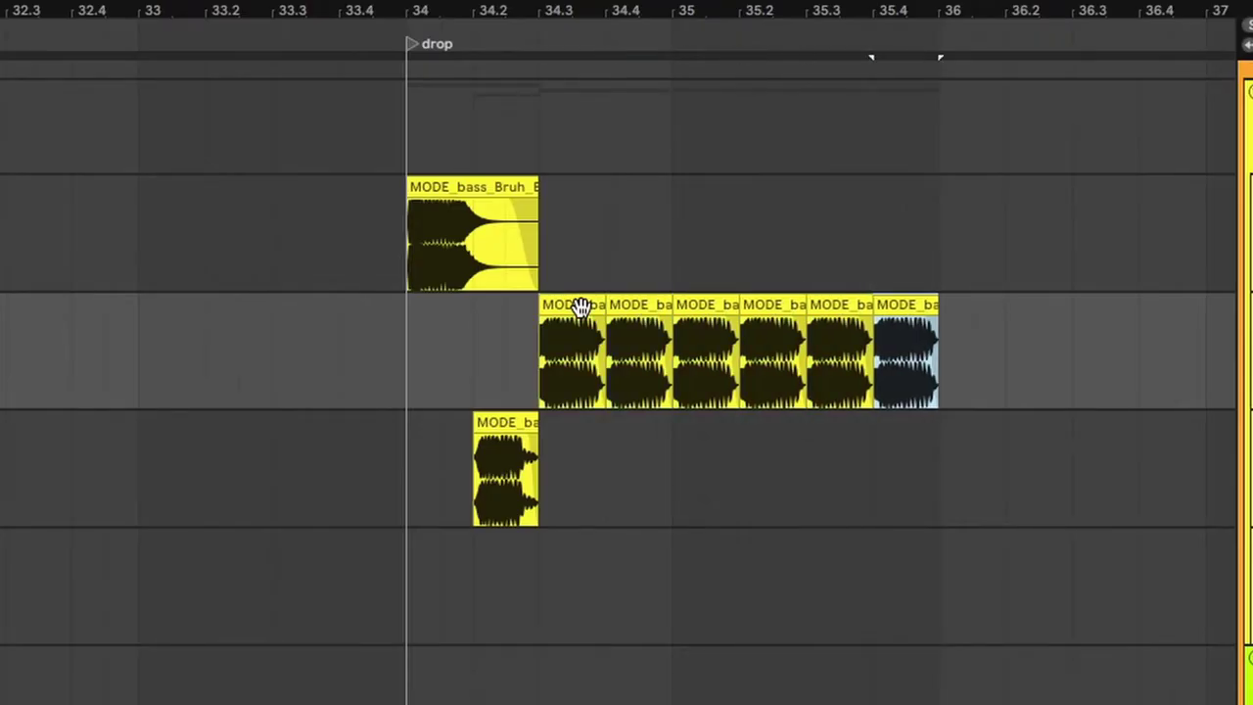
pyautogui.hotkey('ctrl', 'd')
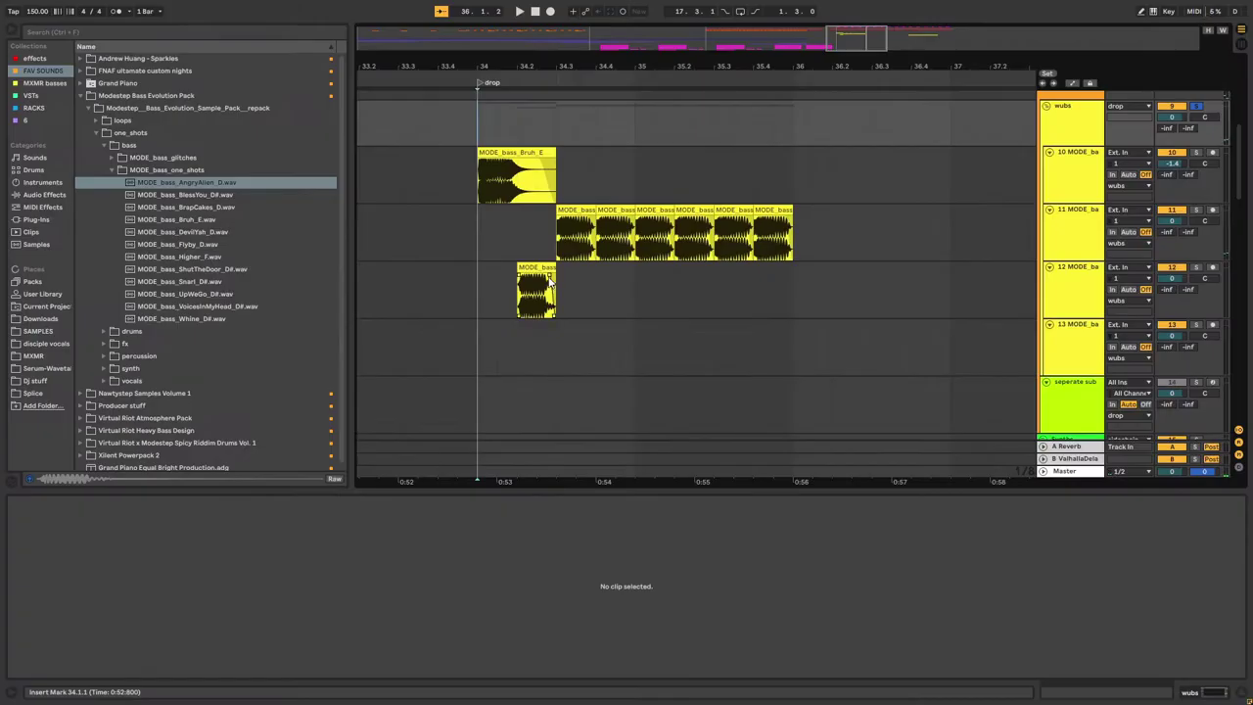
pyautogui.click(550, 282)
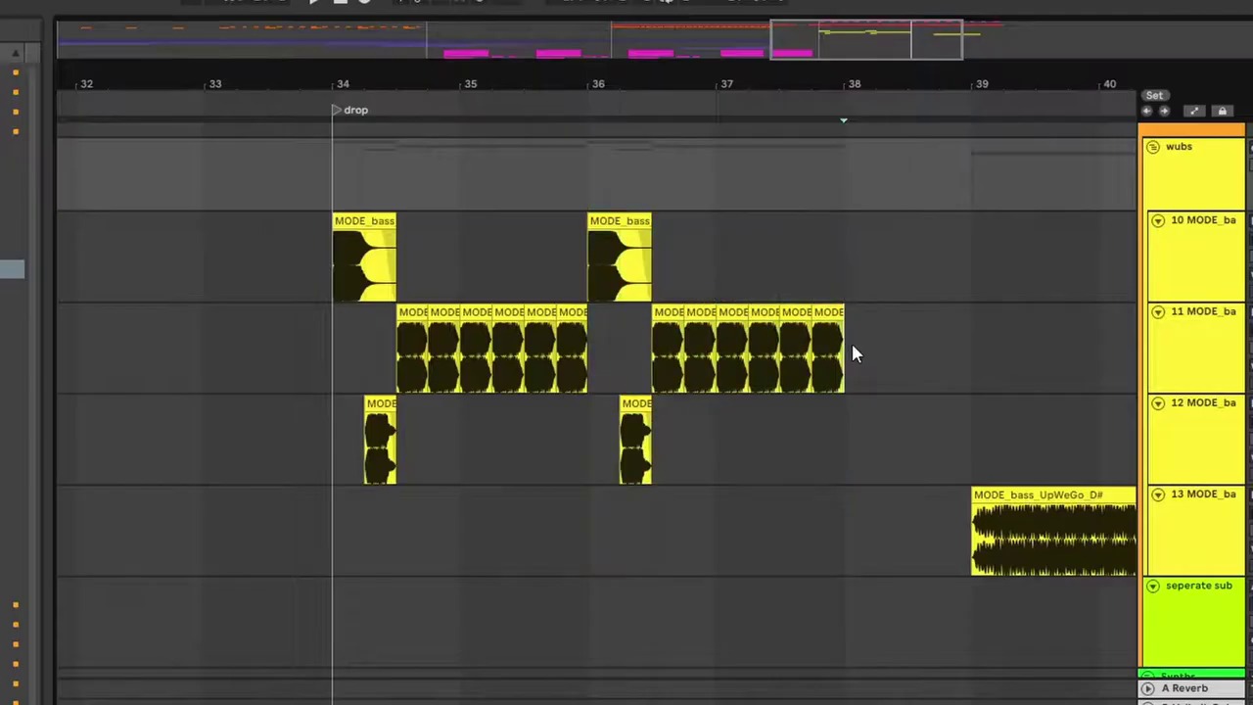
# Step: Audition the UpWeGo and Whine bass one-shots, and place Whine on track 12 and another bass sample after it on track 13
pyautogui.click(792, 212)
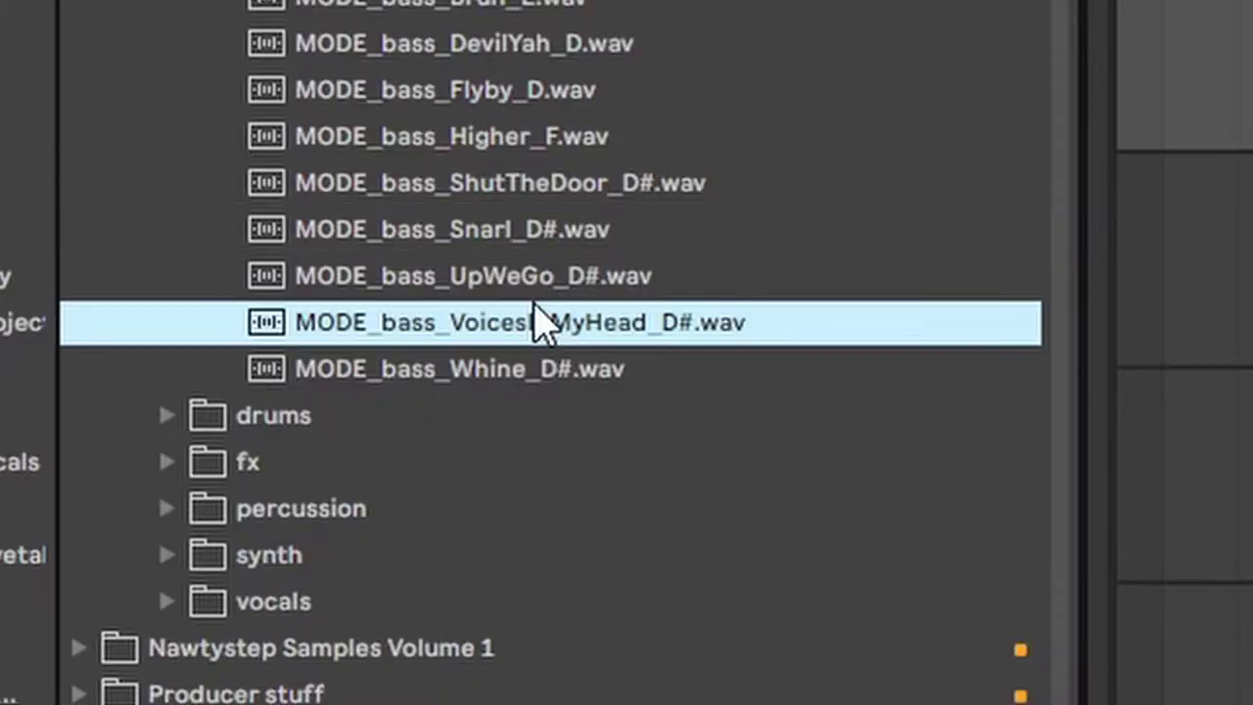
pyautogui.click(526, 284)
pyautogui.click(489, 379)
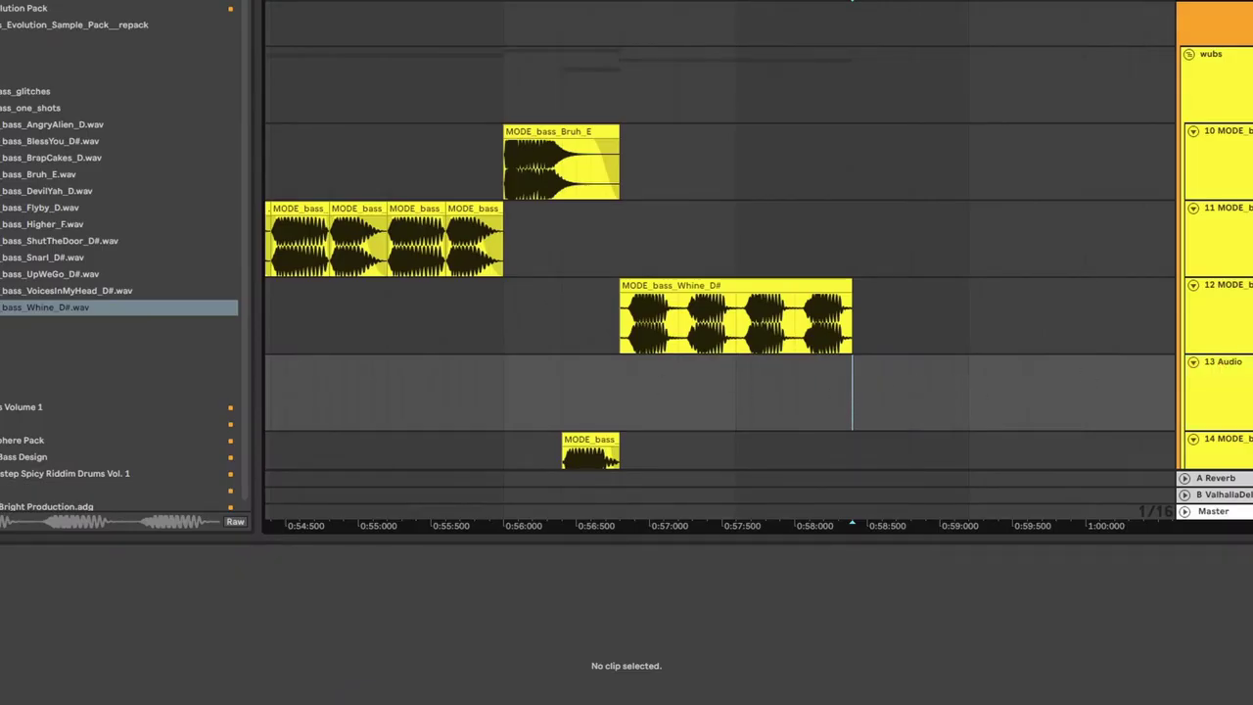
pyautogui.click(705, 308)
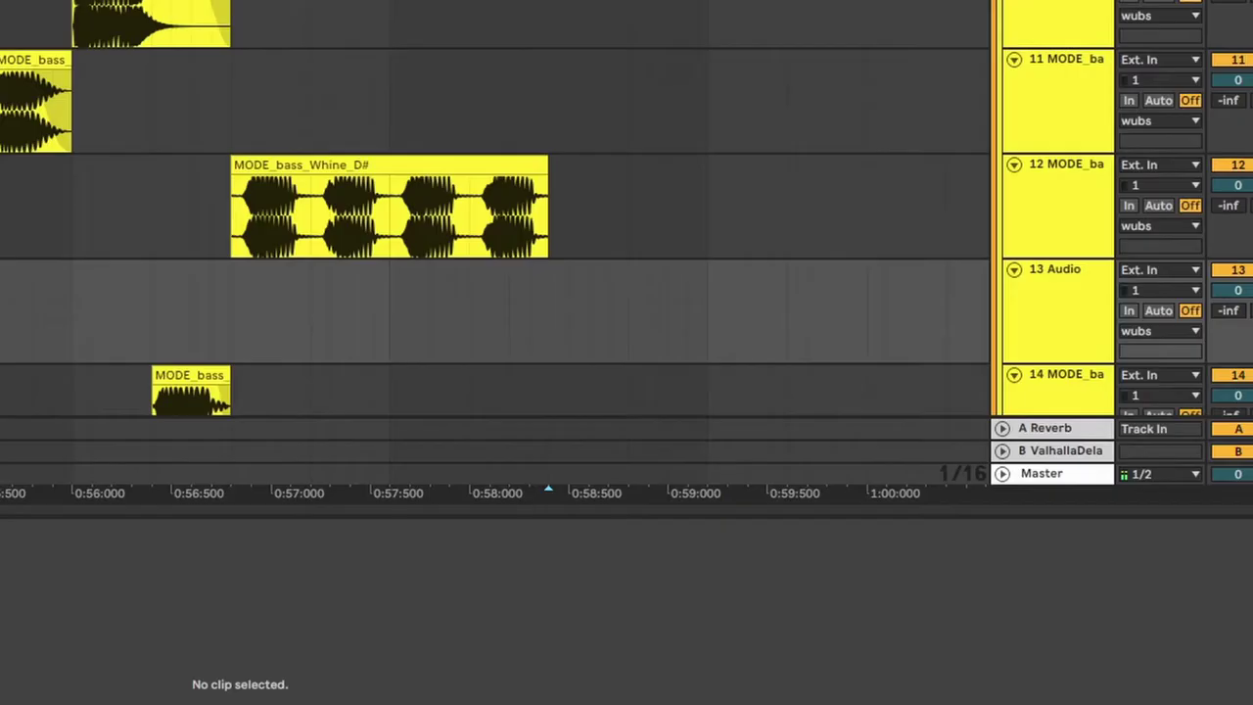
pyautogui.moveTo(0, 323); pyautogui.dragTo(544, 329)
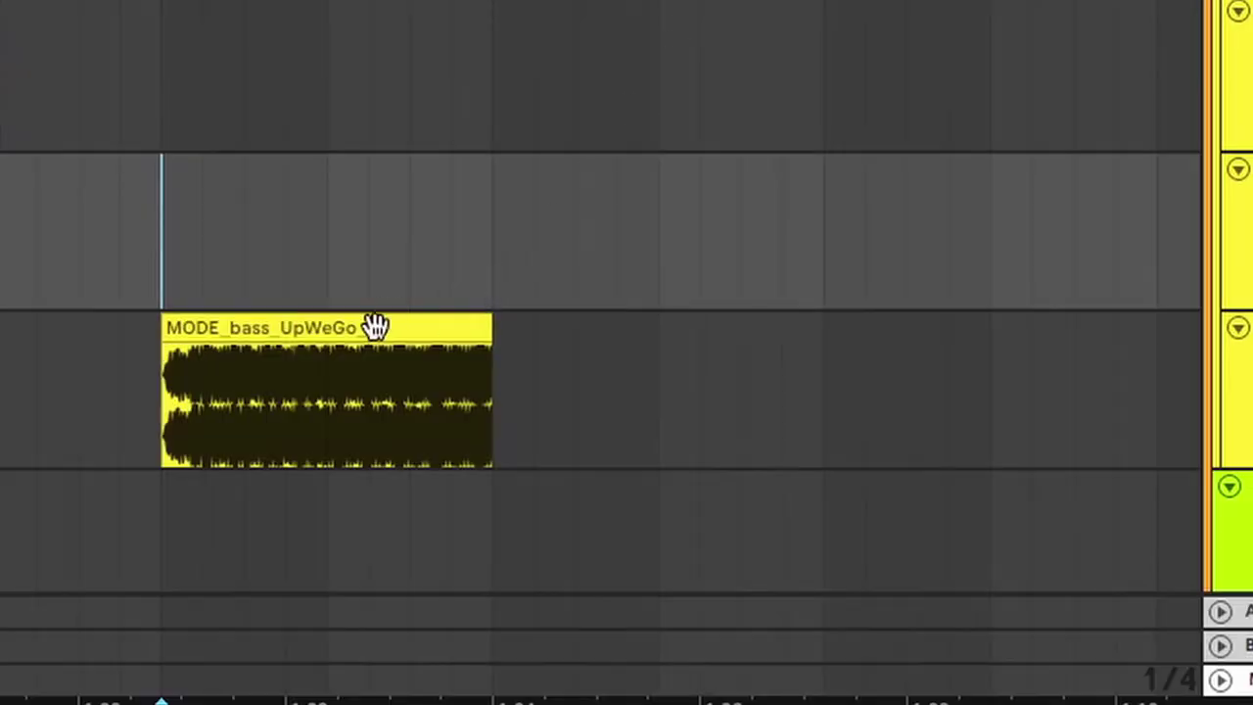
# Step: Move the UpWeGo bass clip to directly after the last short hit, start it on the sample's attack, and play it back
pyautogui.moveTo(324, 329); pyautogui.dragTo(747, 322)
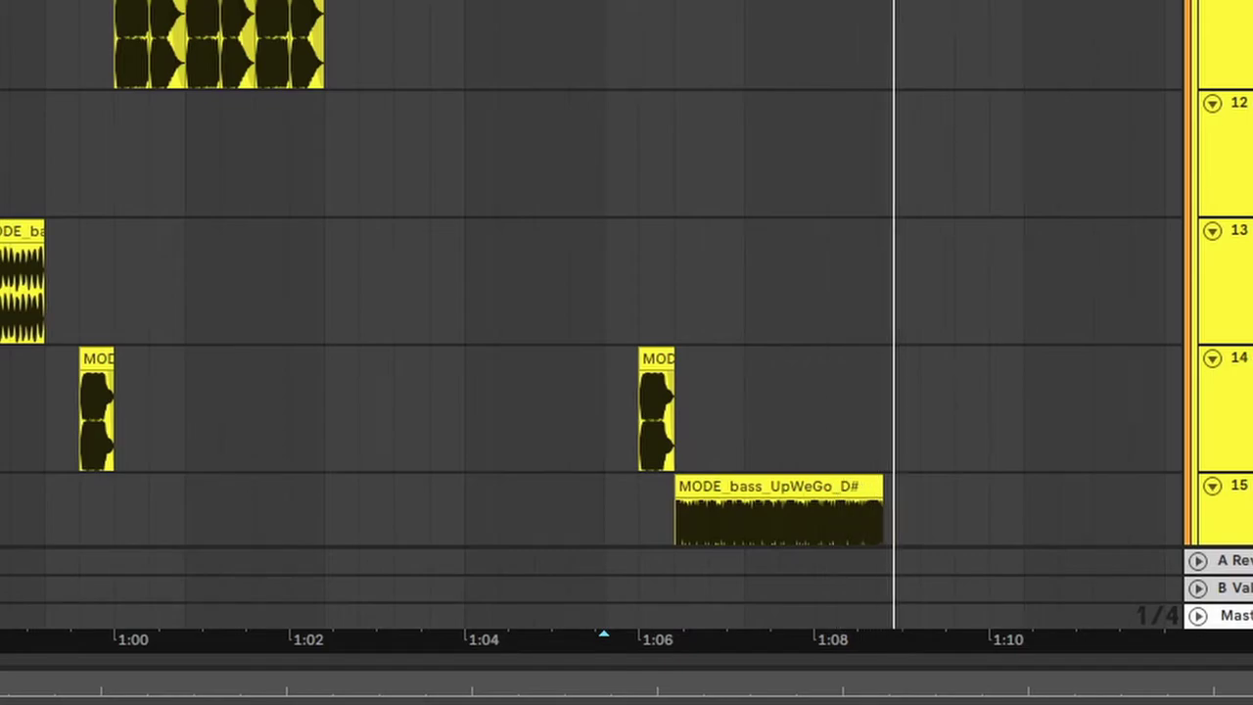
pyautogui.scroll(-3, 646, 313)
pyautogui.click(619, 298)
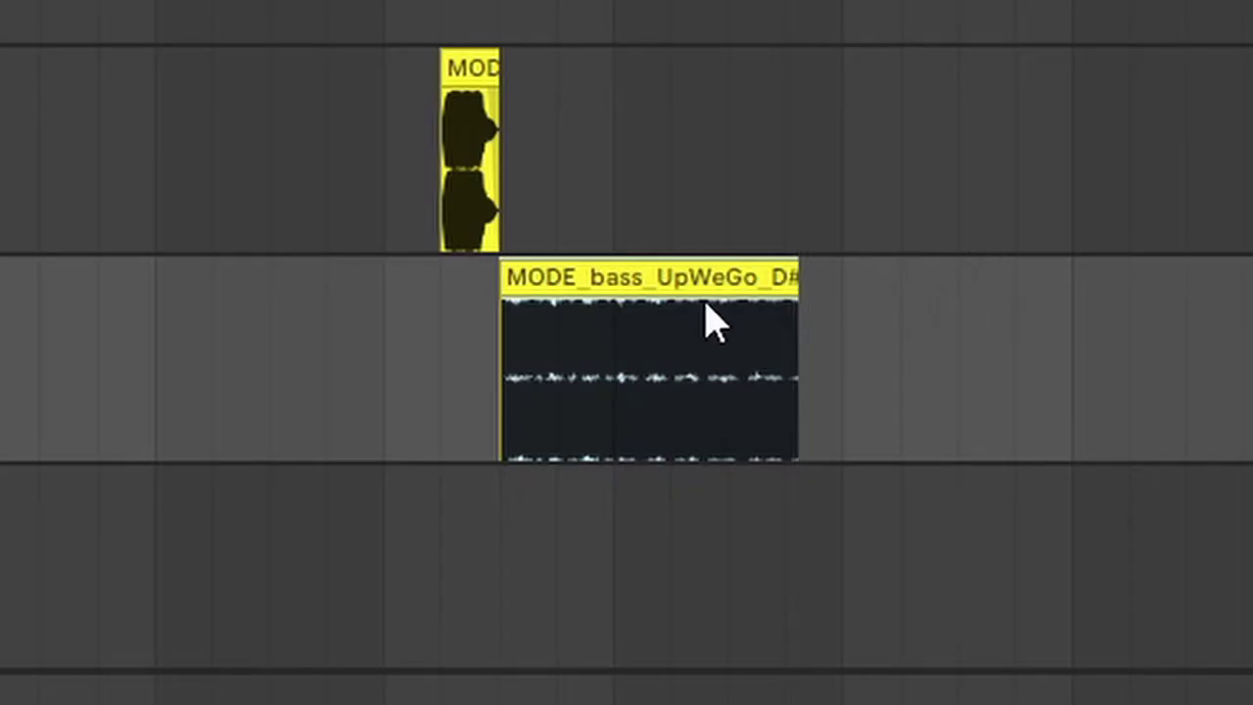
pyautogui.moveTo(524, 292); pyautogui.dragTo(157, 306)
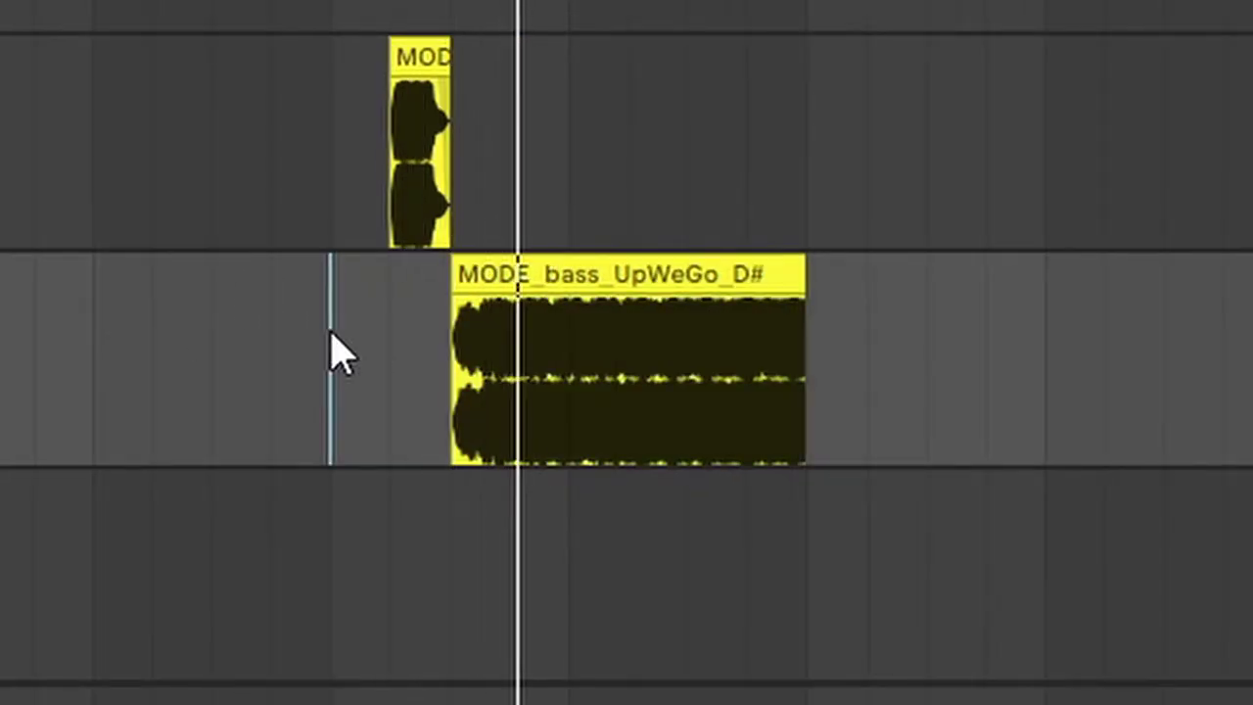
pyautogui.press('space')
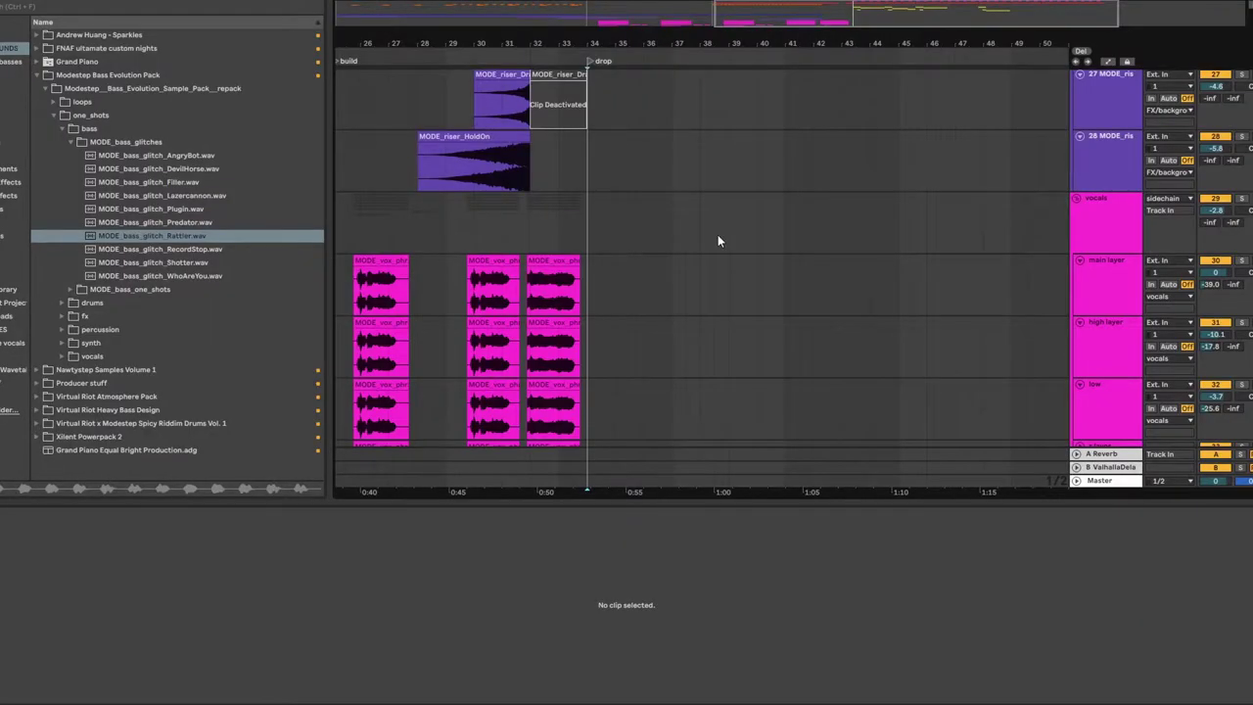
# Step: Copy the dry Holding vocal phrase on the main layer into the drop after its opening bars and play it back
pyautogui.click(729, 236)
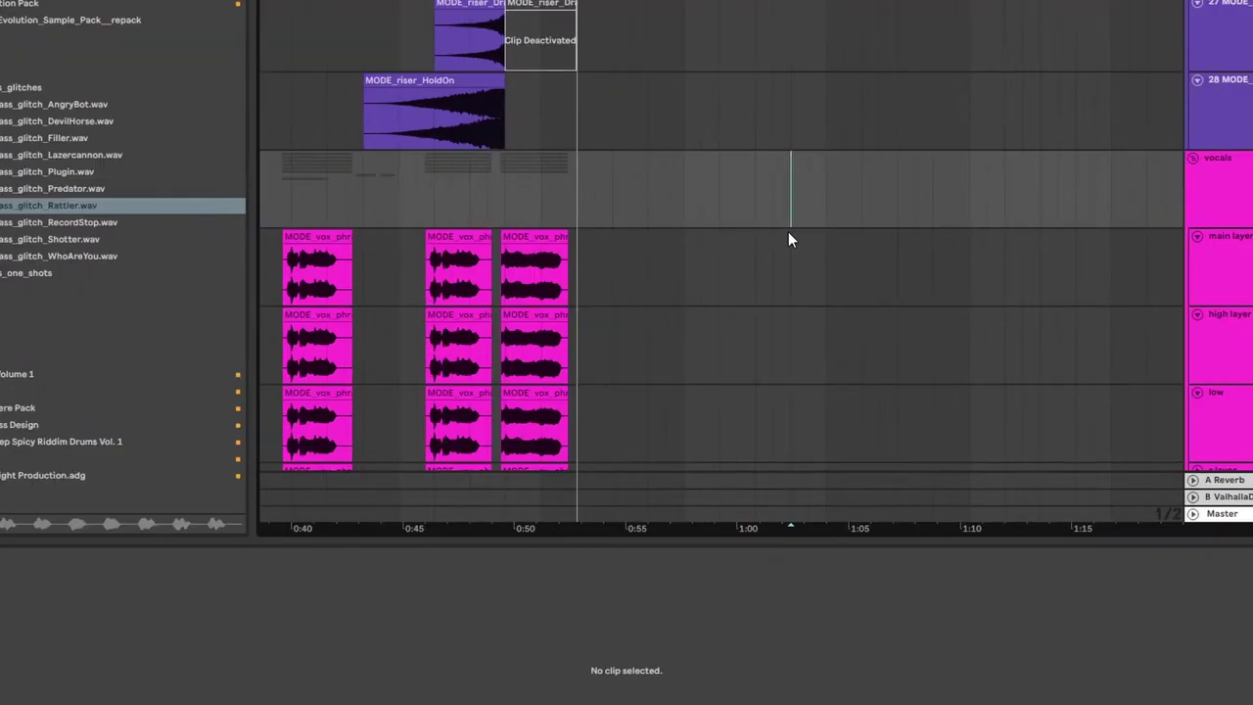
pyautogui.click(586, 274)
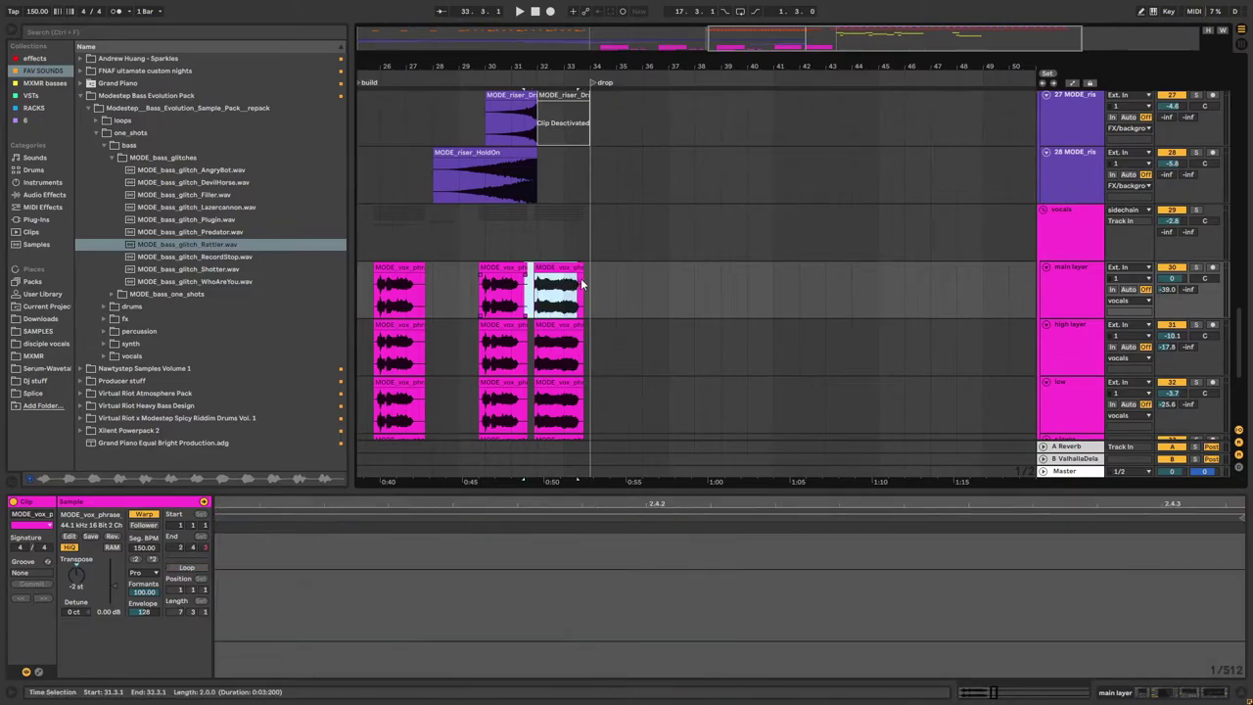
pyautogui.moveTo(525, 294); pyautogui.dragTo(591, 283)
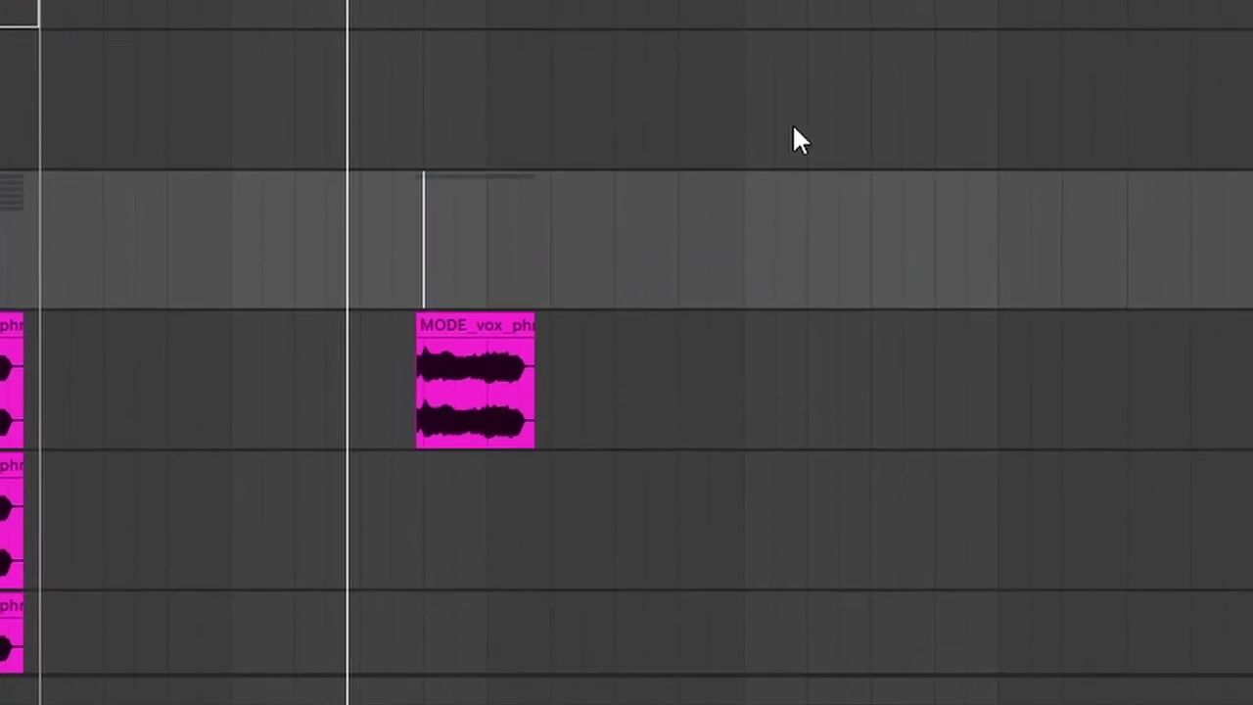
pyautogui.press('+')
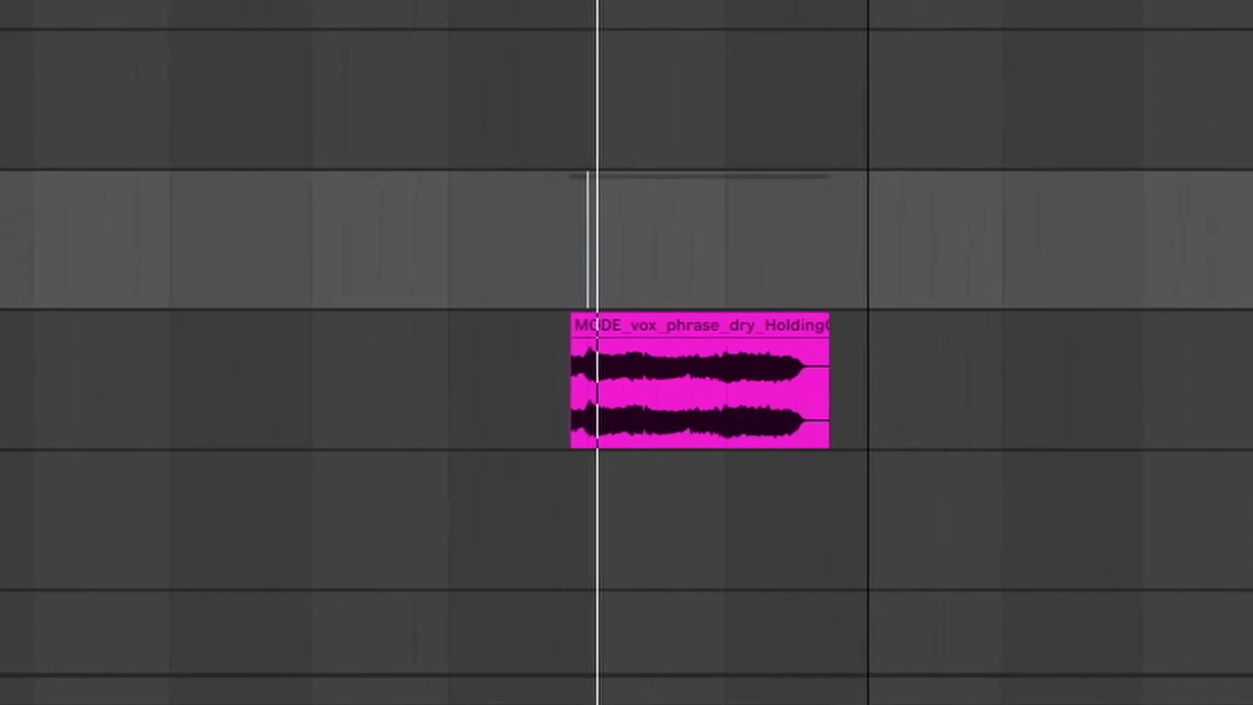
pyautogui.scroll(-3, 529, 379)
pyautogui.scroll(3, 529, 380)
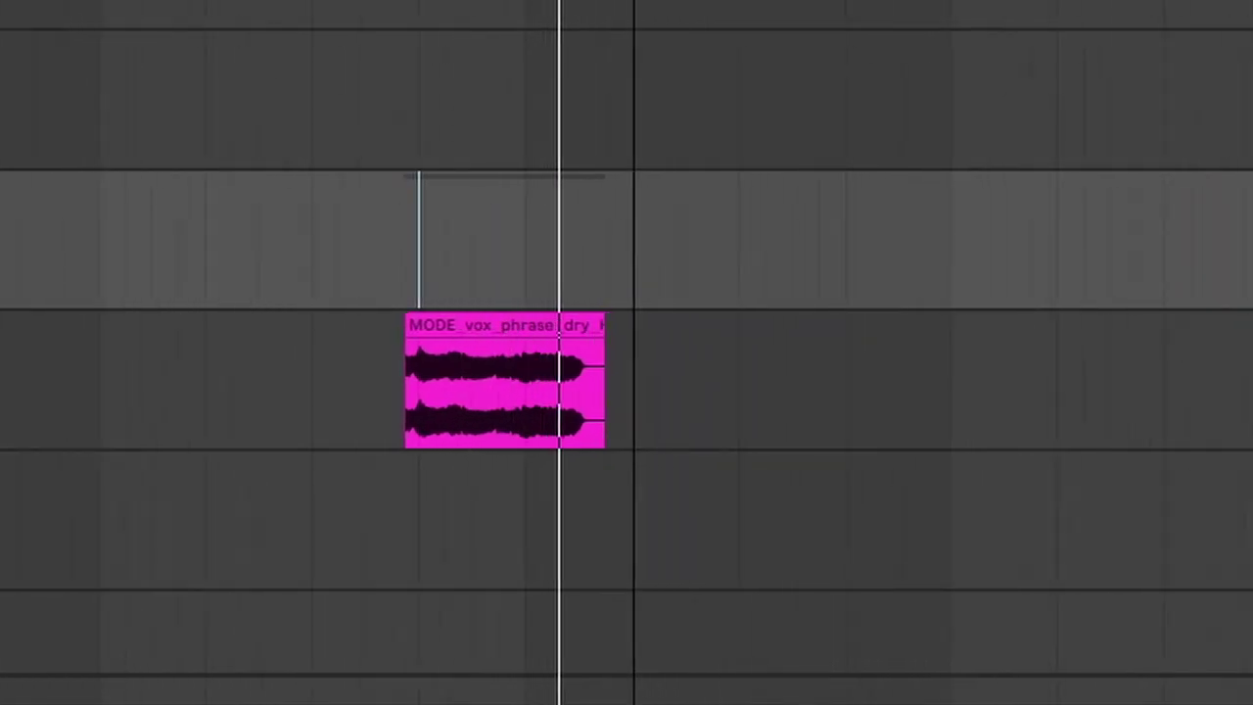
pyautogui.press('space')
# Step: Audition the Highest and SwingStep top loops, and lay MODE_top_loops_150_DubstepTops_01 on a track under the drop's drums
pyautogui.scroll(10, 901, 284)
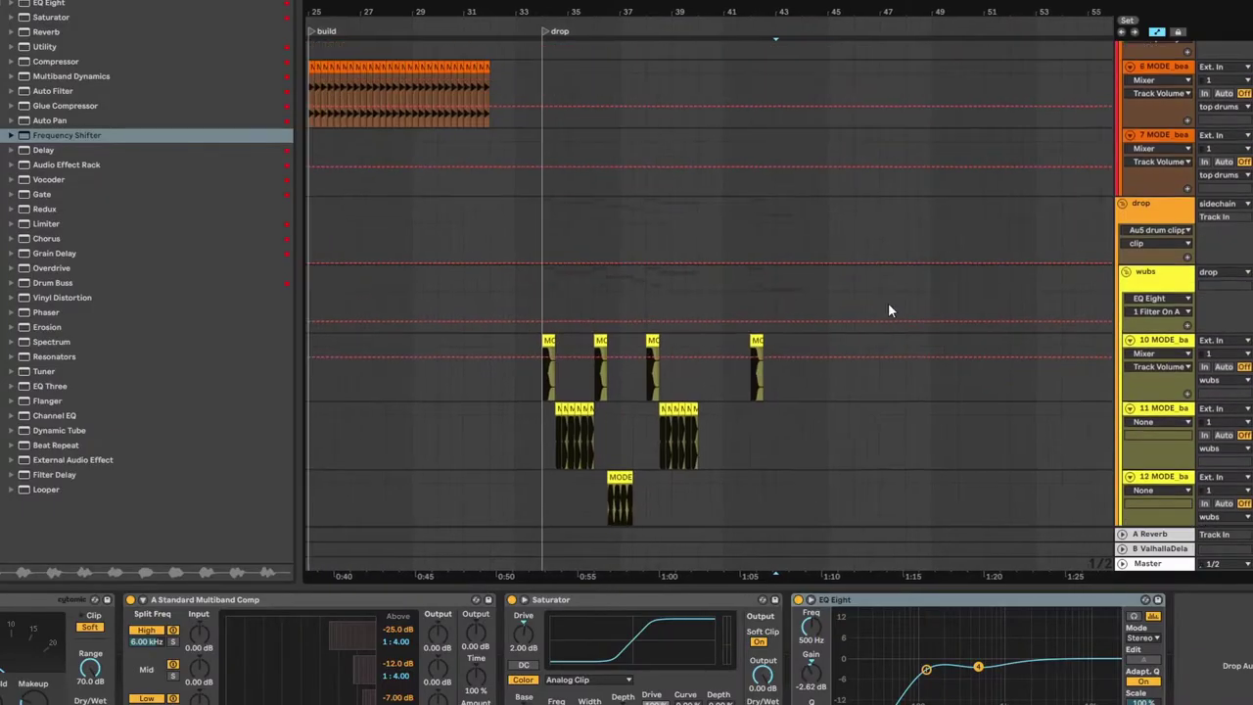
pyautogui.click(1193, 326)
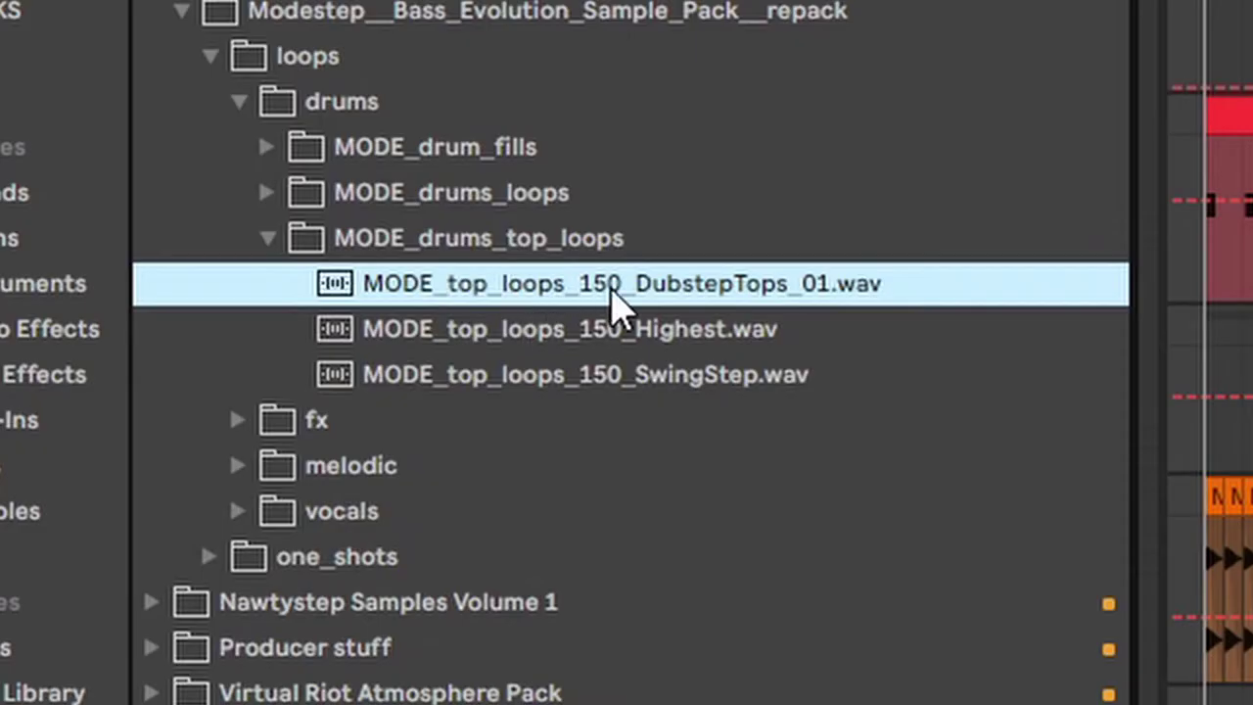
pyautogui.click(599, 333)
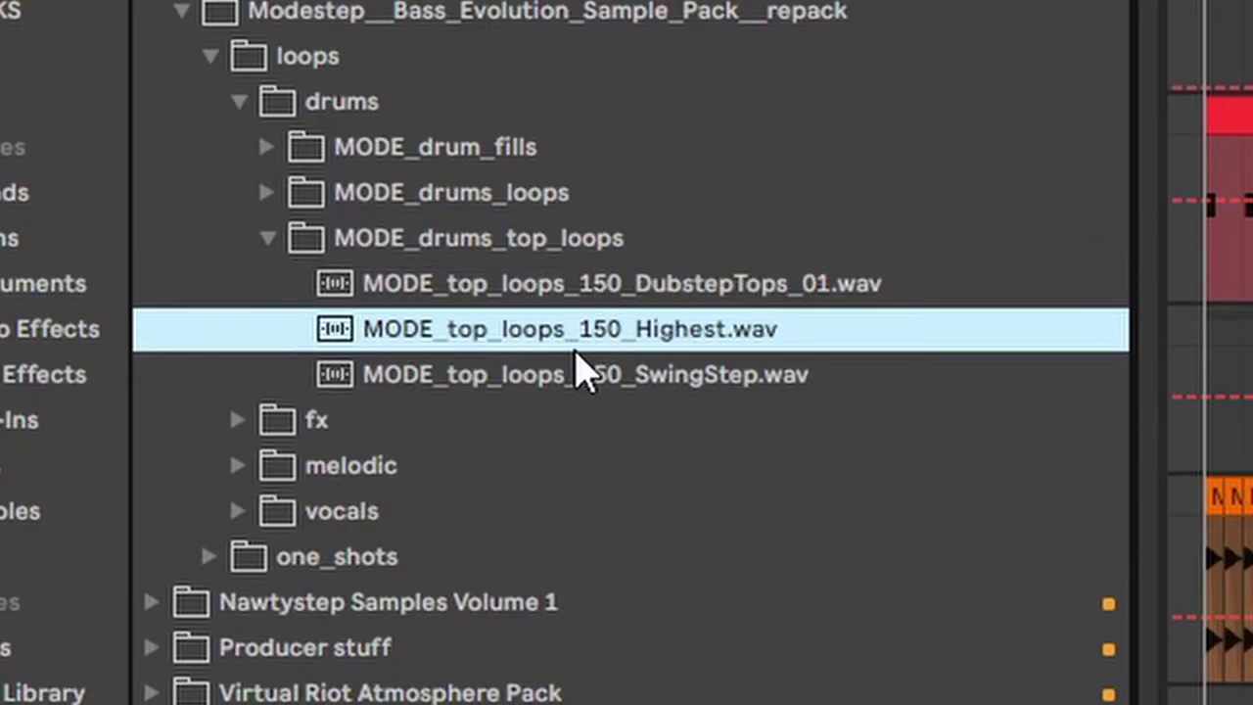
pyautogui.click(585, 377)
pyautogui.click(580, 288)
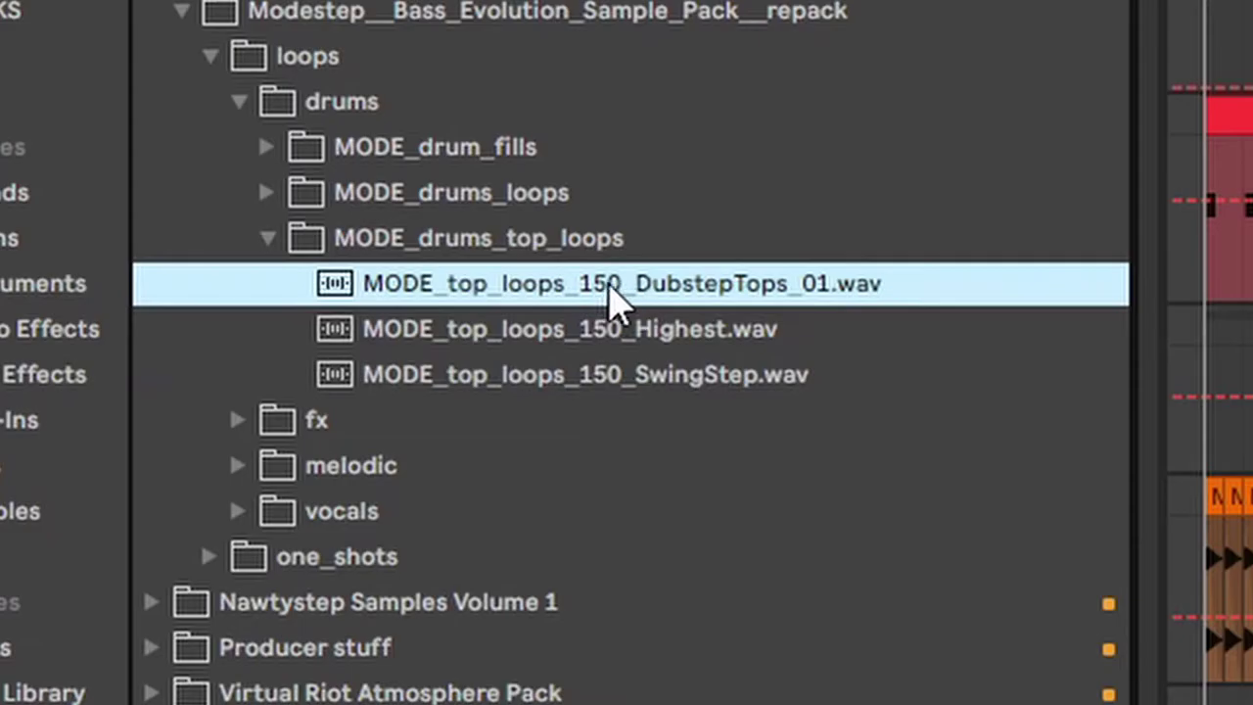
pyautogui.moveTo(617, 285); pyautogui.dragTo(333, 340)
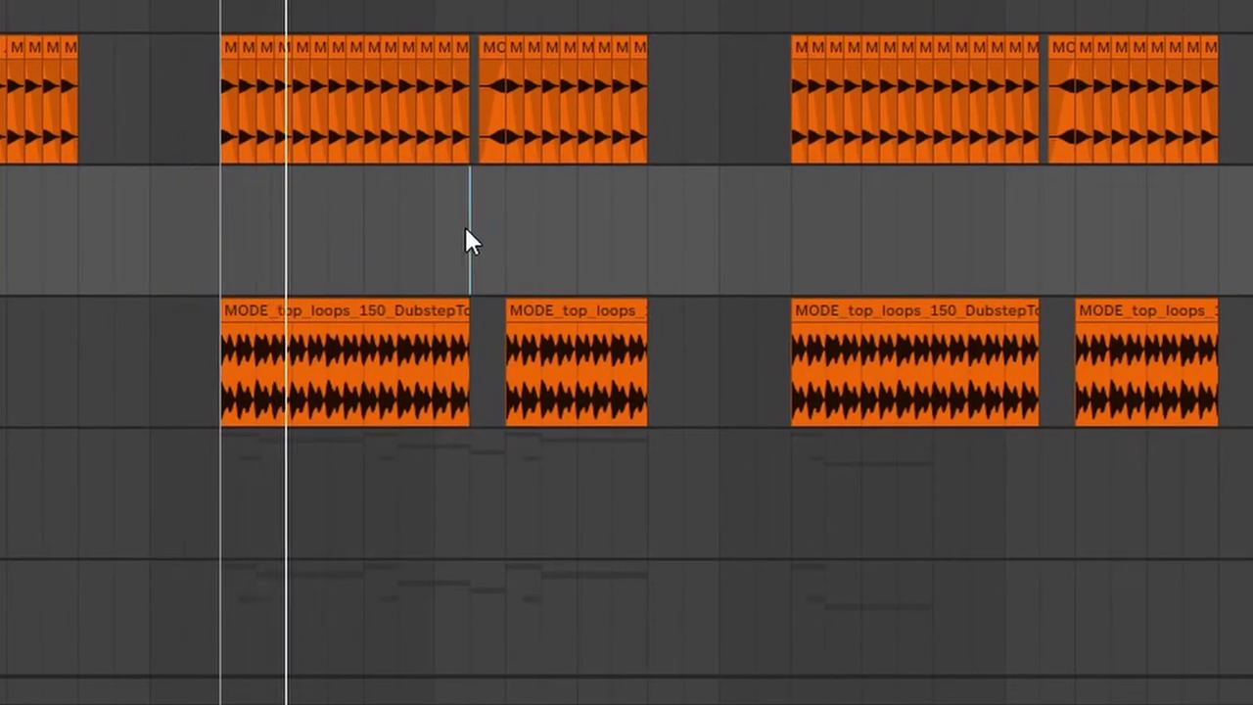
pyautogui.click(465, 231)
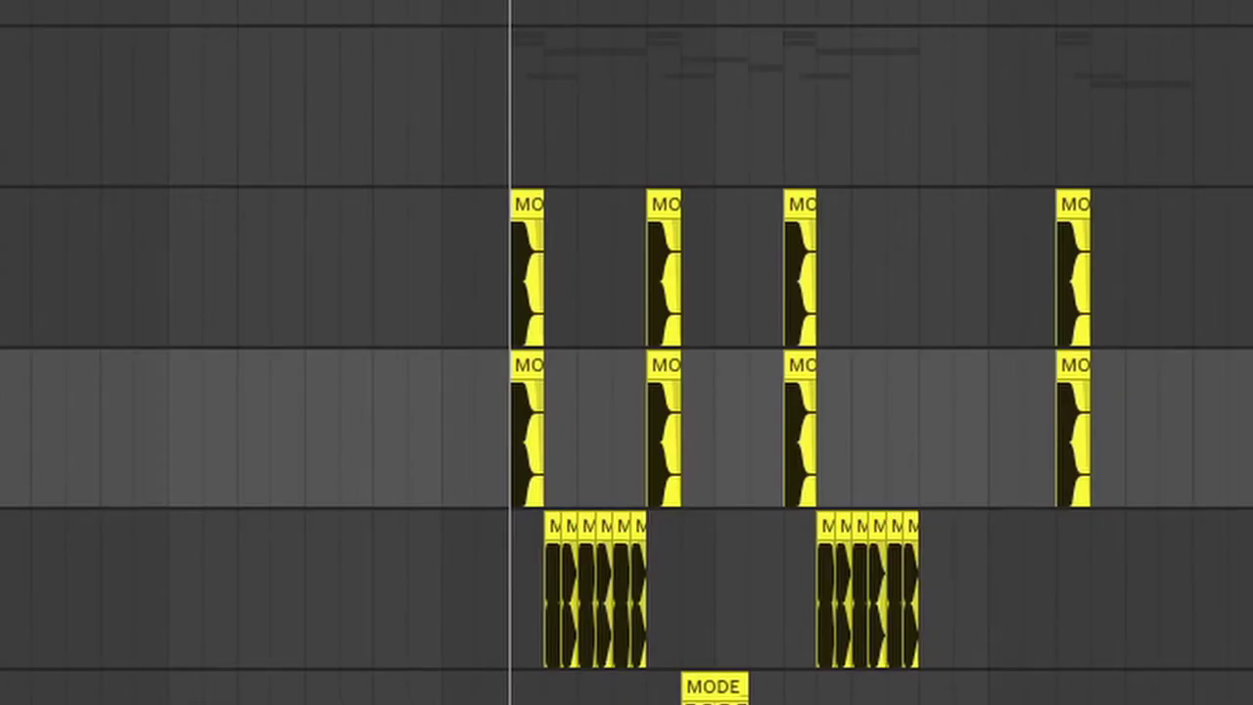
# Step: Delete the later hits on the duplicated bass track, keeping only the hit at the start of the drop, and play it
pyautogui.press('Delete')
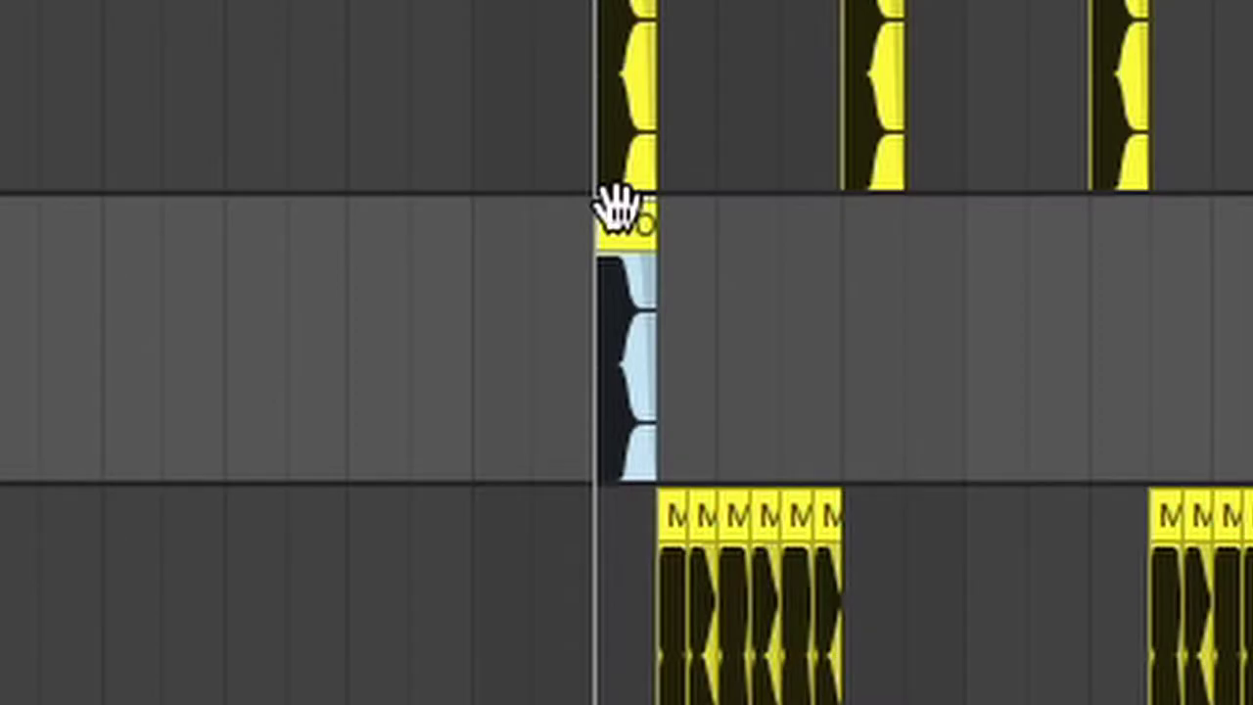
pyautogui.press('space')
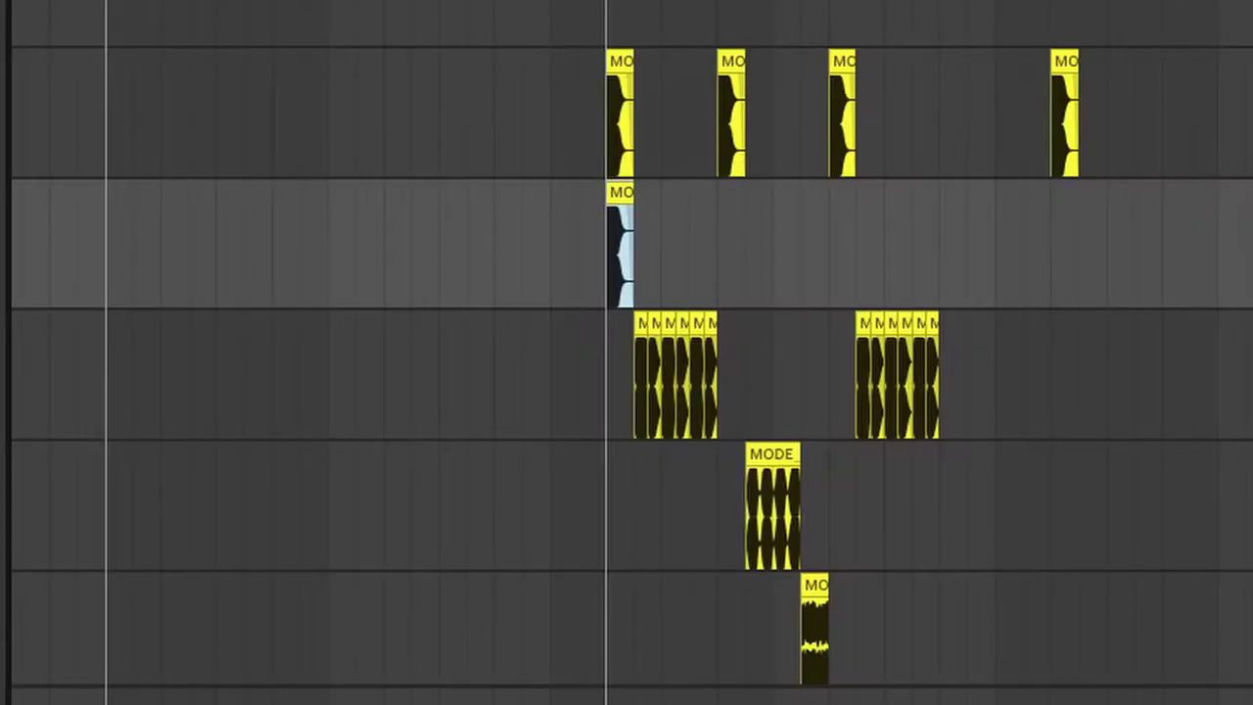
pyautogui.scroll(5, 669, 245)
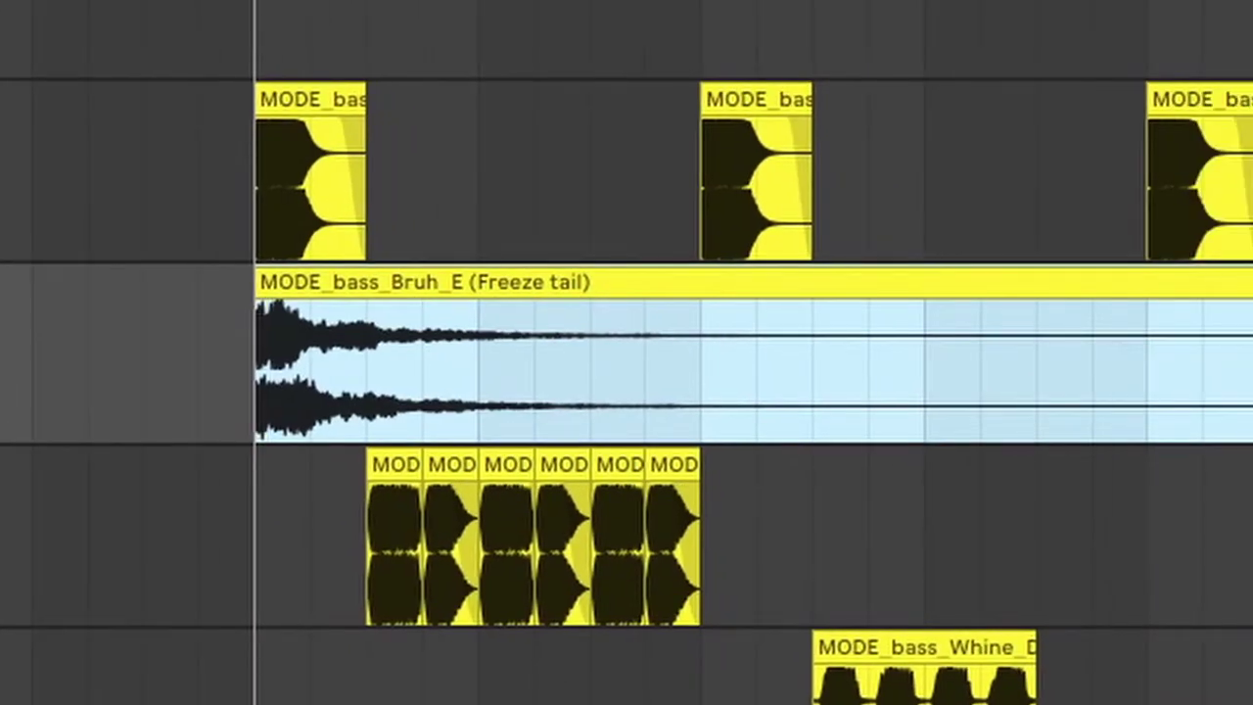
# Step: Turn the MODE_bass_Bruh_E freeze tail into a one-bar reversed, faded-in swell ending at the drop's first hit, and play it back
pyautogui.moveTo(1252, 363); pyautogui.dragTo(478, 333)
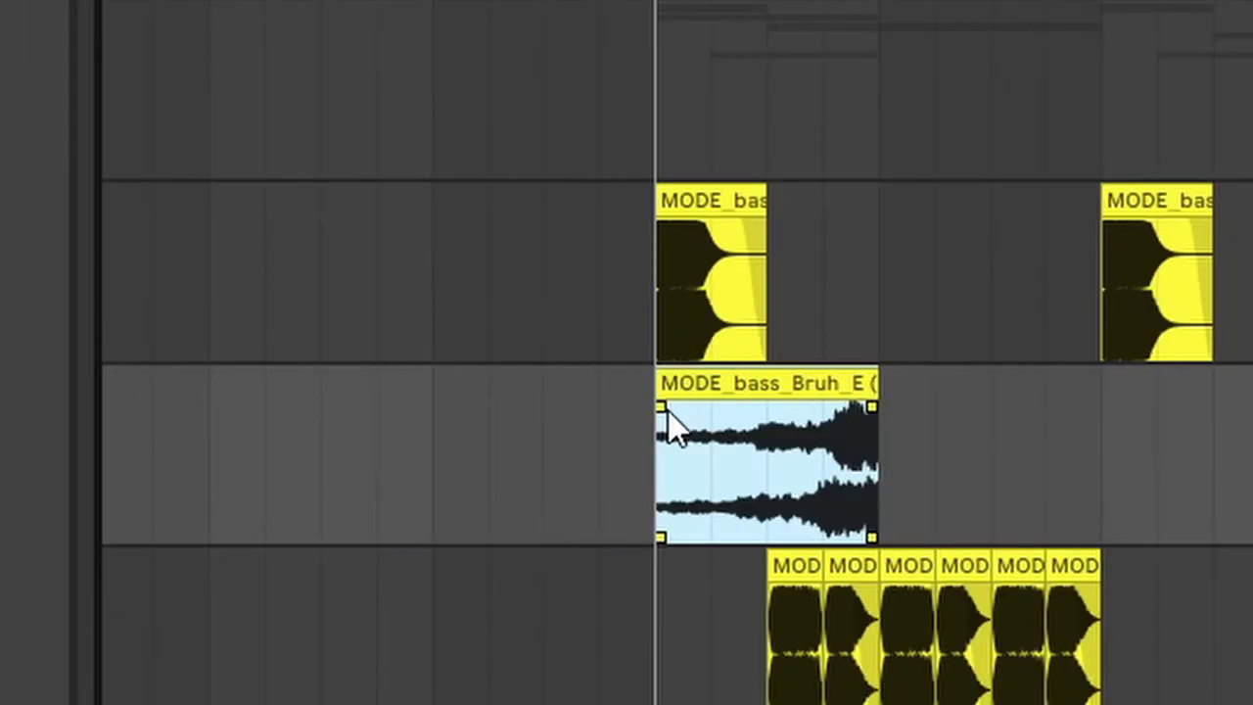
pyautogui.moveTo(261, 306); pyautogui.dragTo(530, 290)
pyautogui.moveTo(430, 280); pyautogui.dragTo(204, 285)
pyautogui.moveTo(605, 386); pyautogui.dragTo(605, 386)
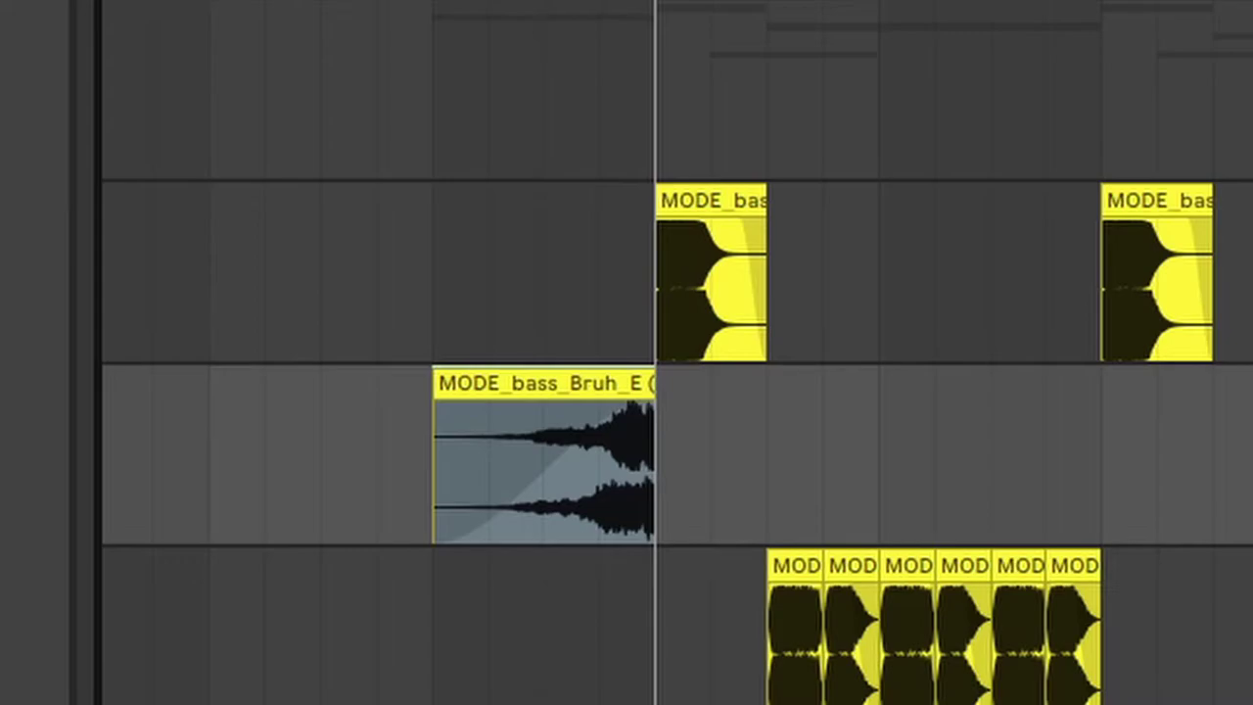
pyautogui.click(741, 191)
pyautogui.click(434, 245)
pyautogui.press('space')
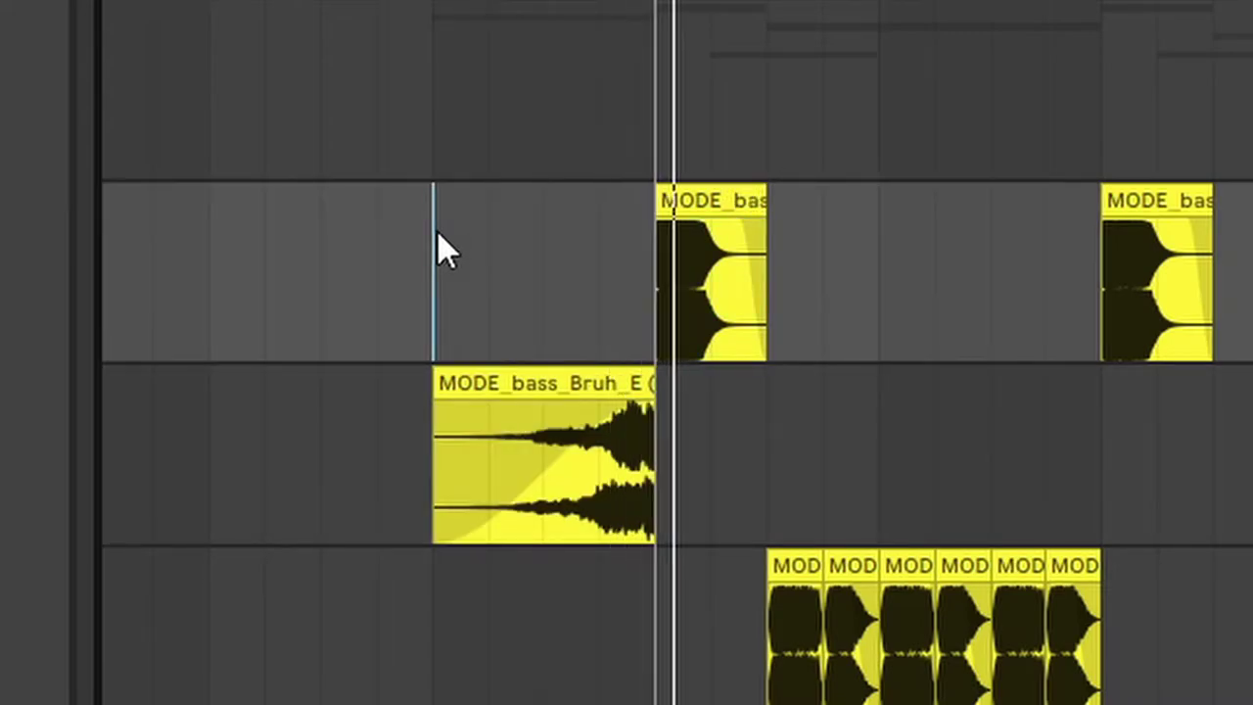
pyautogui.press('space')
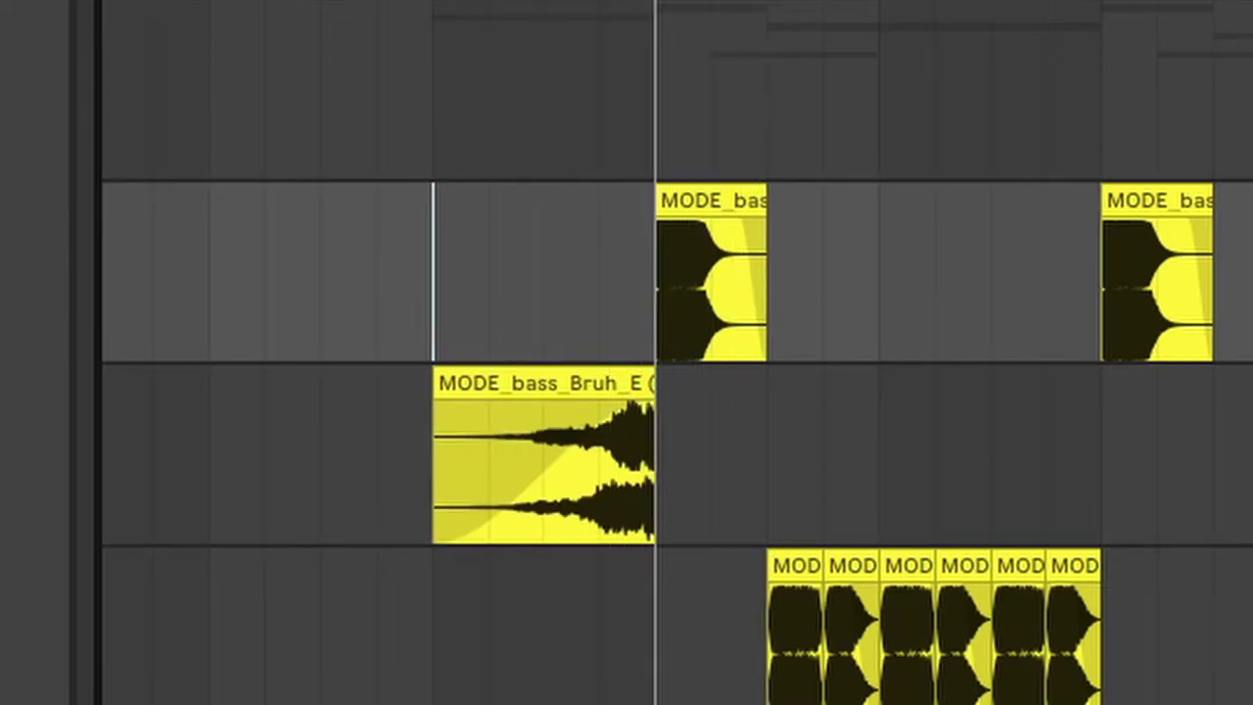
# Step: Switch to the Splice website and browse the vocal samples of the Modestep Bass Evolution Pack
pyautogui.press('Down')
pyautogui.press('Up')
pyautogui.press('Down')
pyautogui.press('Up')
pyautogui.press('Down')
pyautogui.press('Up')
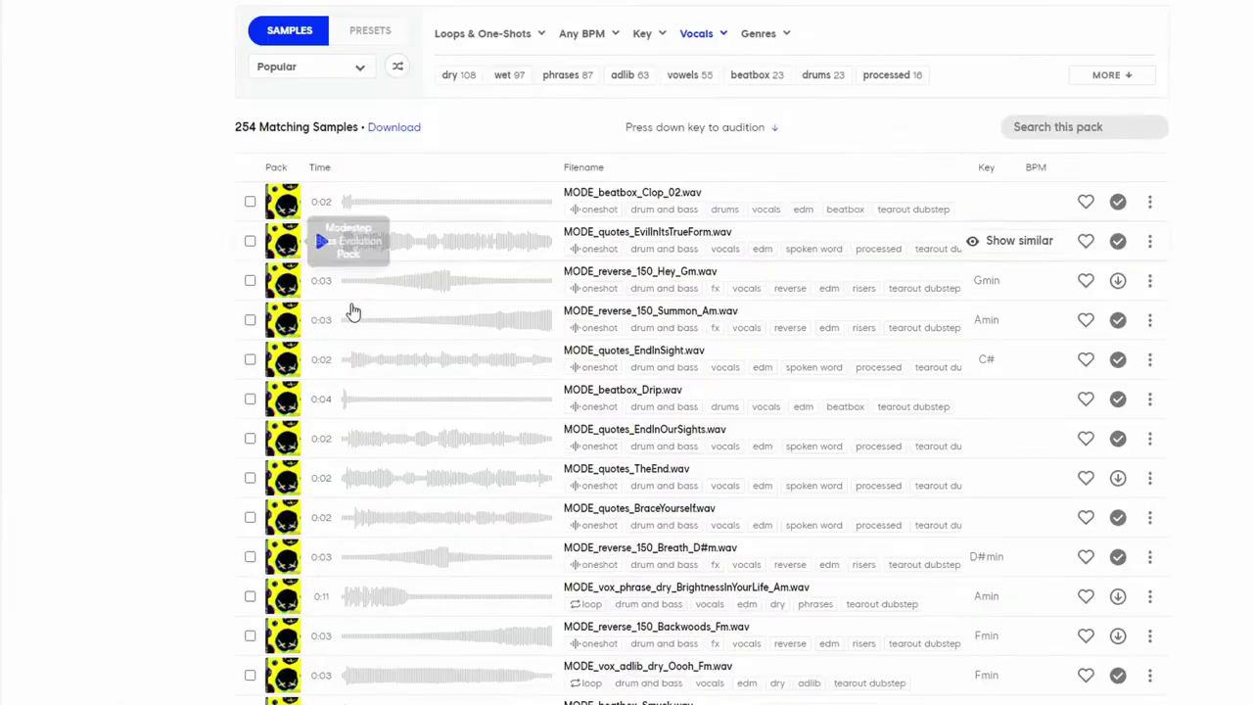
# Step: Search the Ableton Live browser for "cow", expand the MODE_drums_beatbox folder, and open the options of the top-loop track
pyautogui.click(166, 395)
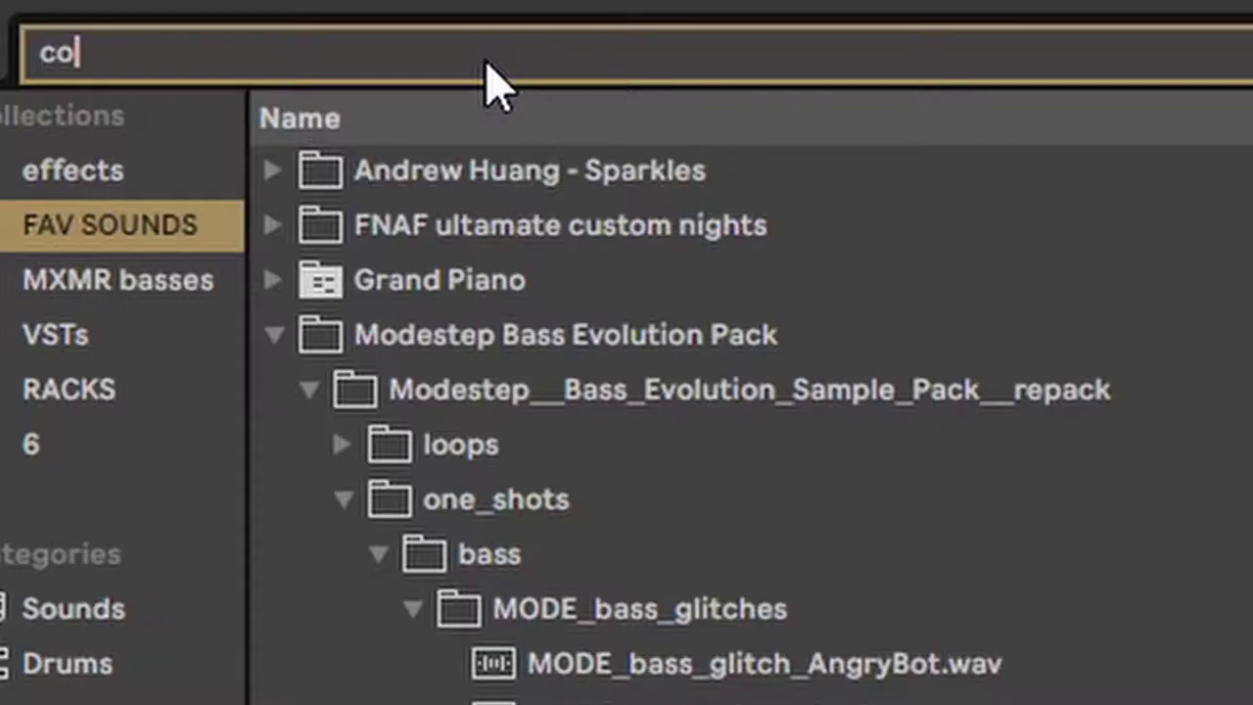
pyautogui.write('w')
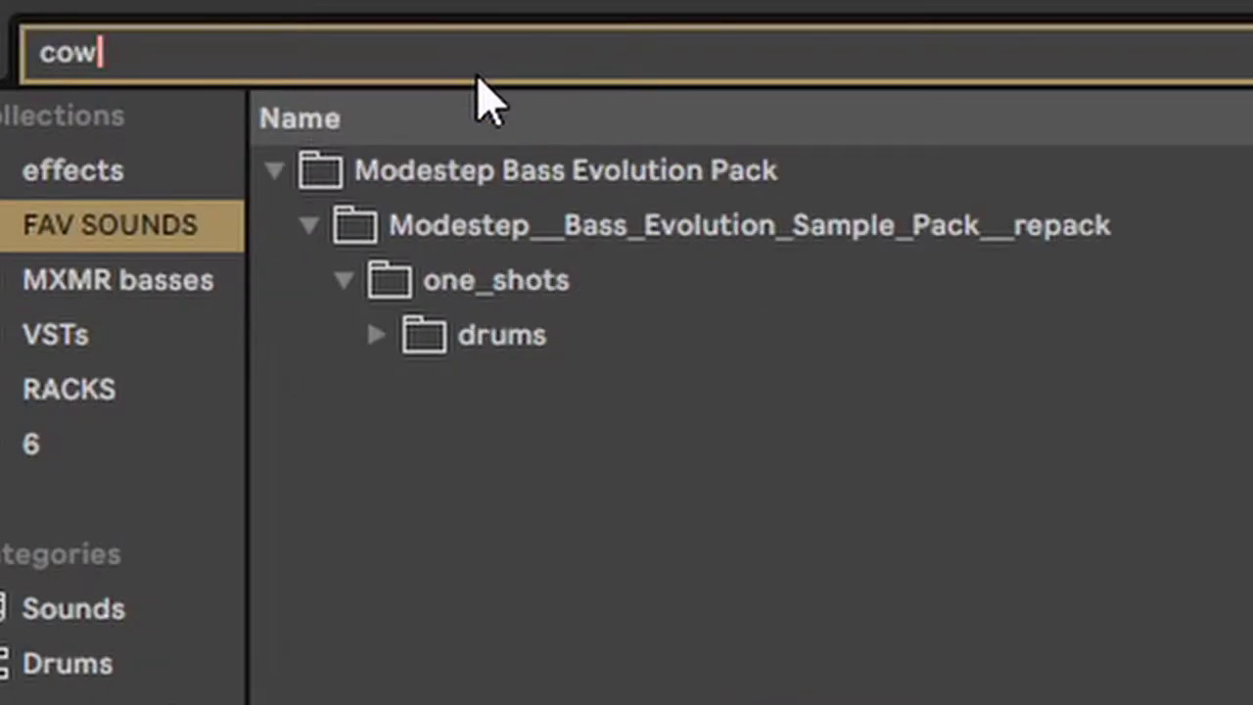
pyautogui.click(382, 335)
pyautogui.click(411, 389)
pyautogui.scroll(5, 755, 339)
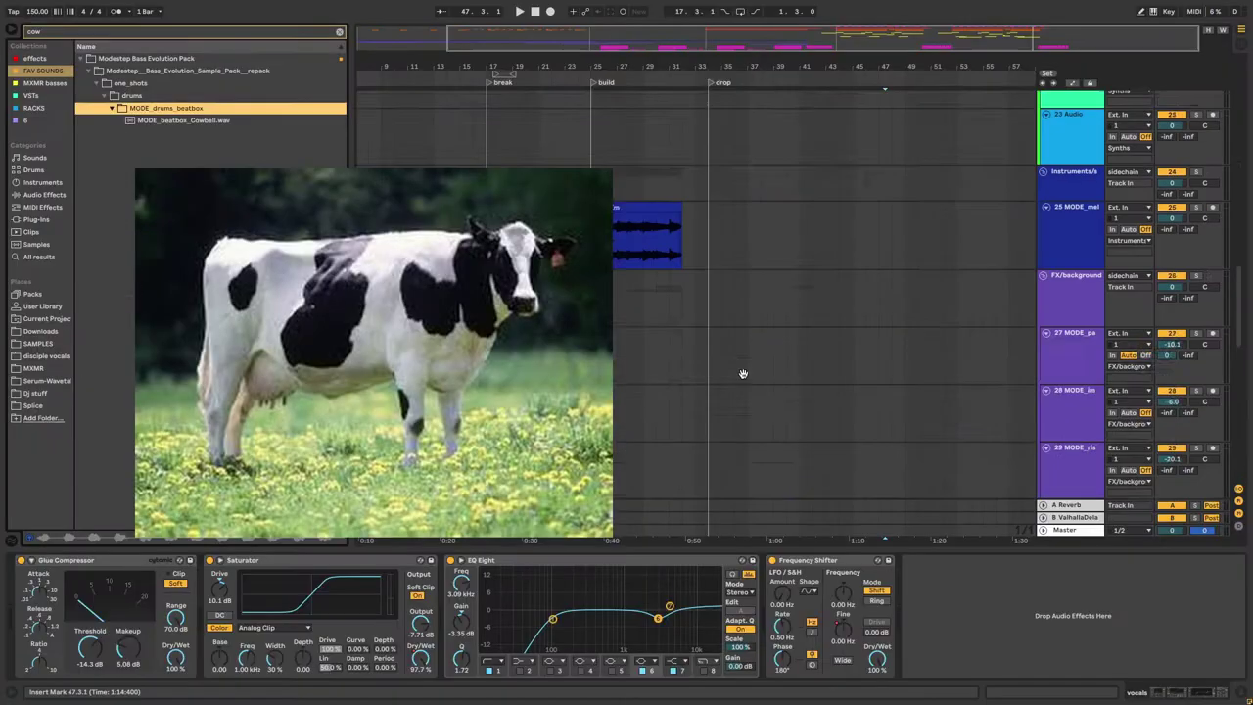
pyautogui.scroll(15, 828, 256)
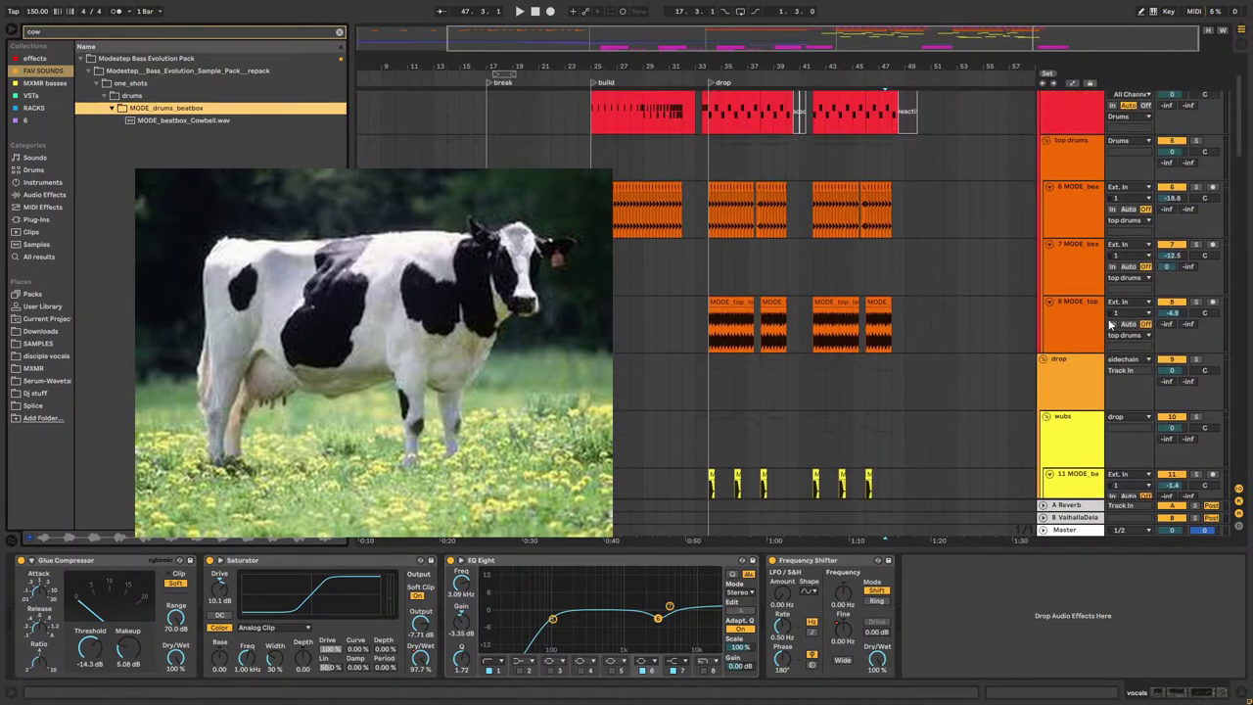
pyautogui.rightClick(1075, 326)
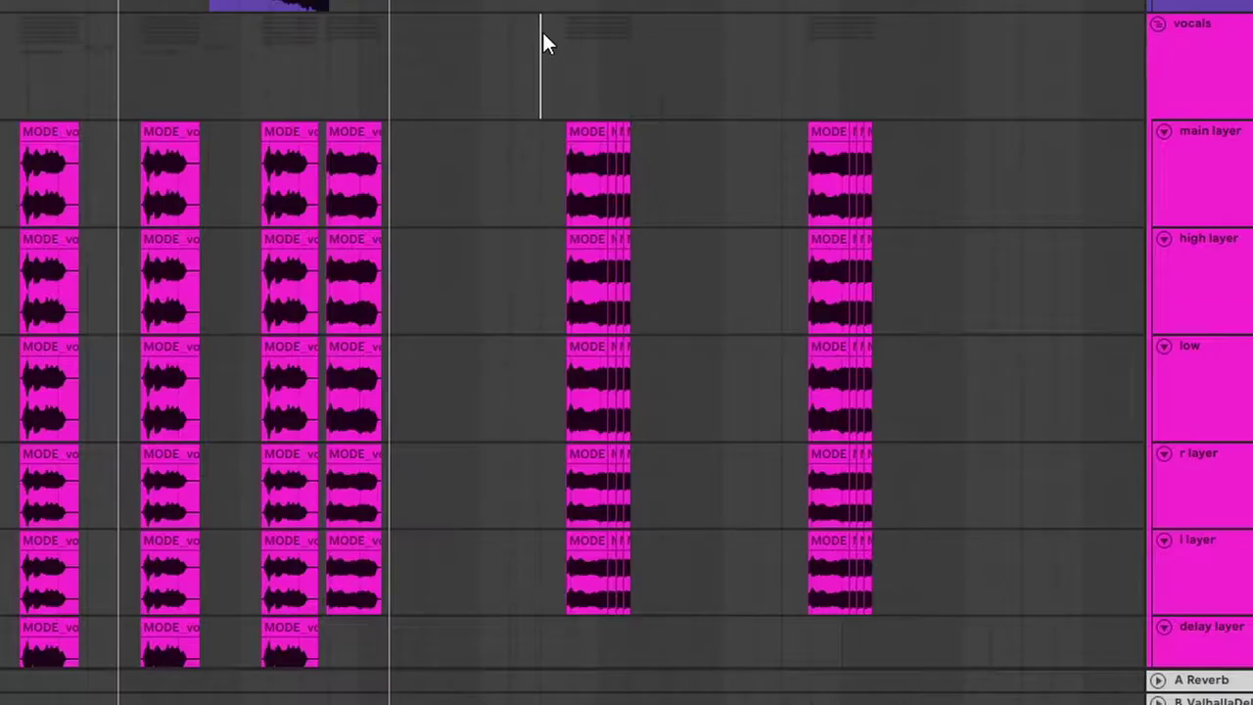
# Step: Select the first group of chopped vocals in the drop across the vocals group and delete it
pyautogui.moveTo(542, 39); pyautogui.dragTo(649, 41)
pyautogui.press('Delete')
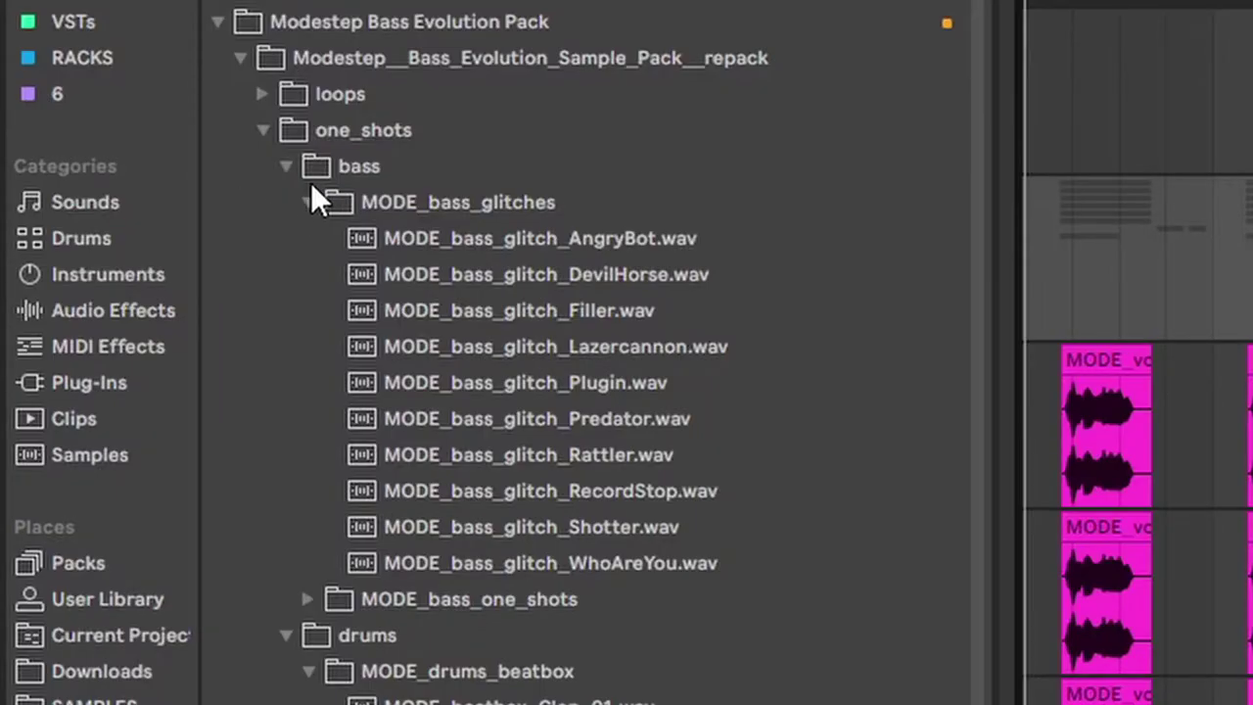
# Step: Collapse the bass and drums one-shot folders in the sample pack and expand the vocals one-shots
pyautogui.click(287, 167)
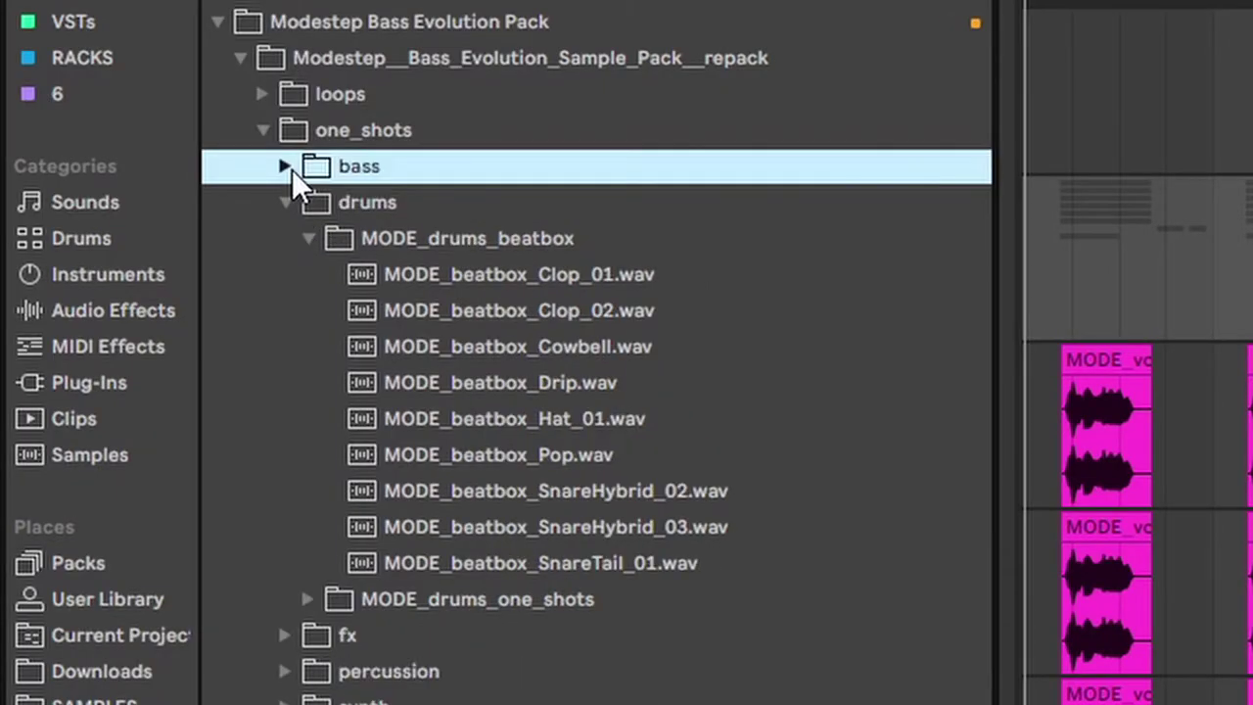
pyautogui.click(263, 131)
pyautogui.click(262, 131)
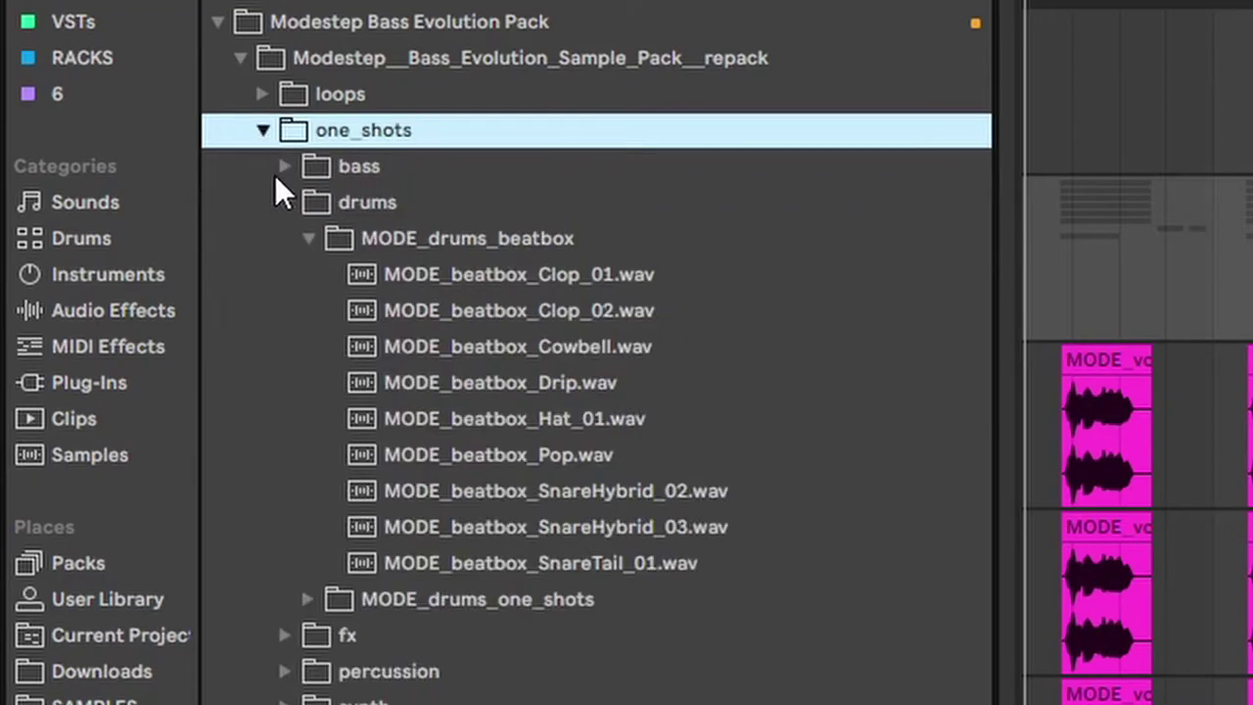
pyautogui.click(285, 202)
pyautogui.click(284, 347)
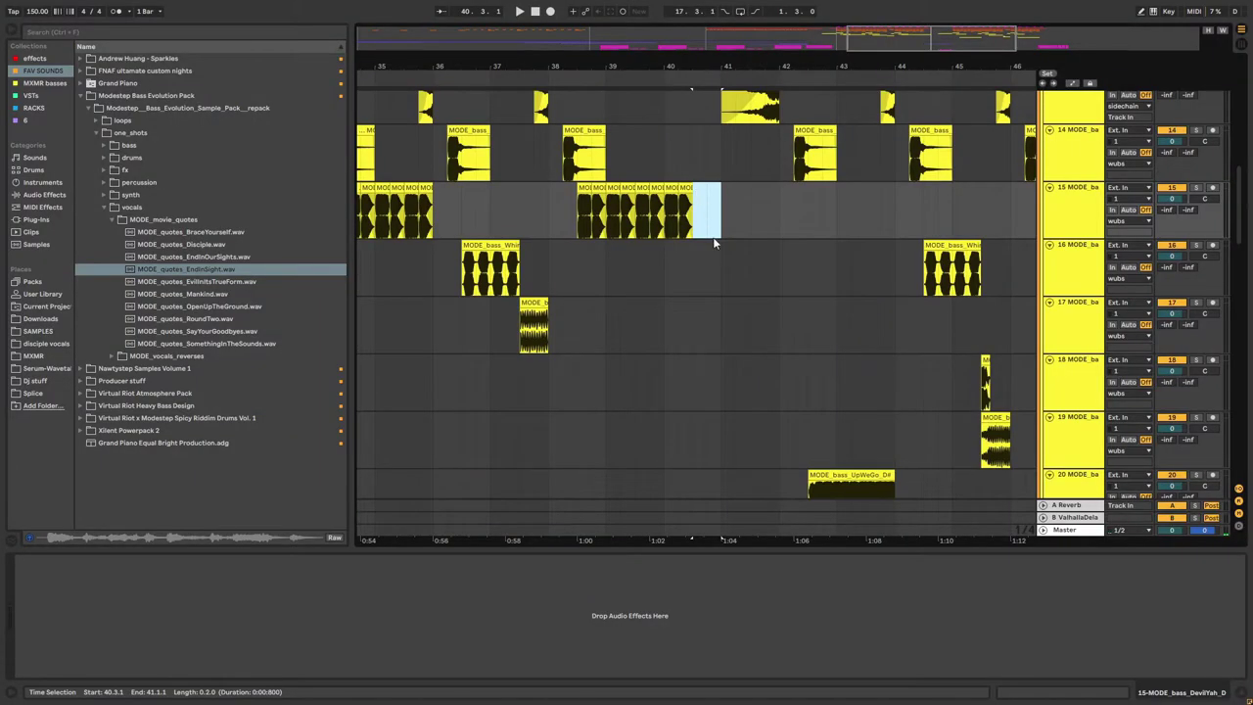
# Step: Audition the Messy rewind from the MODE_rewinds folder, and place MODE_rewind_QuickLow on track 18 in the gap at 40.3
pyautogui.click(695, 322)
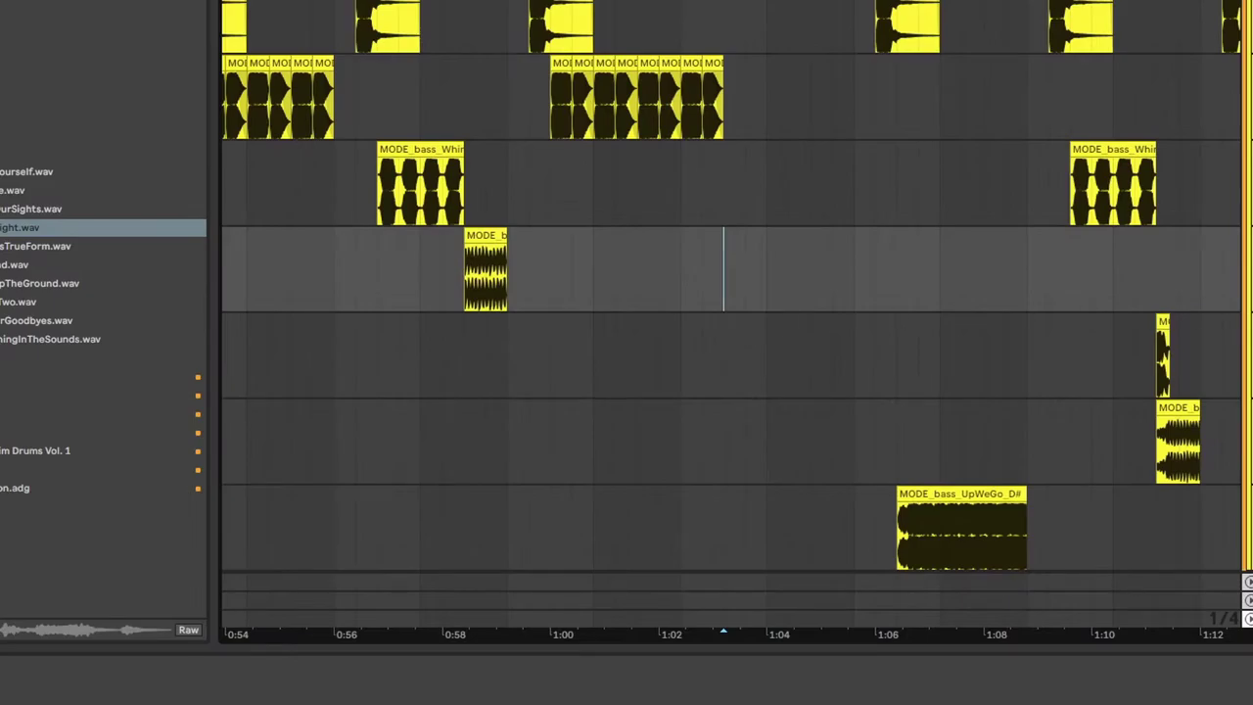
pyautogui.click(725, 356)
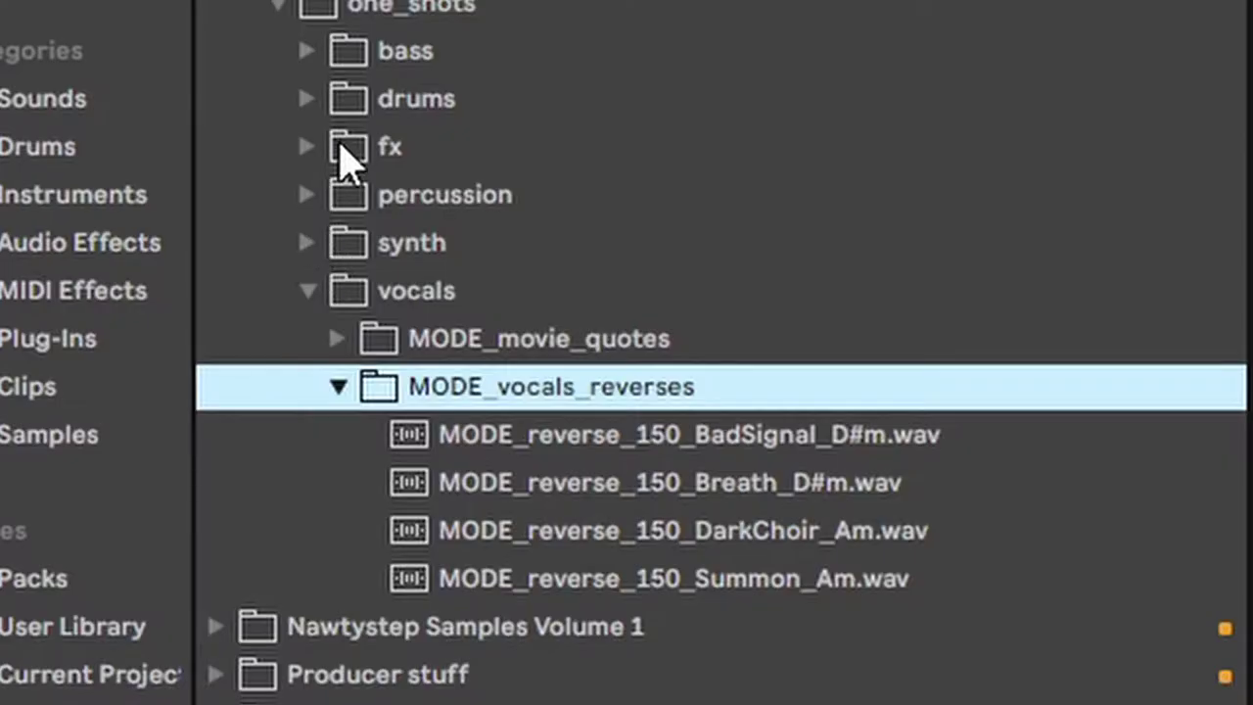
pyautogui.click(308, 149)
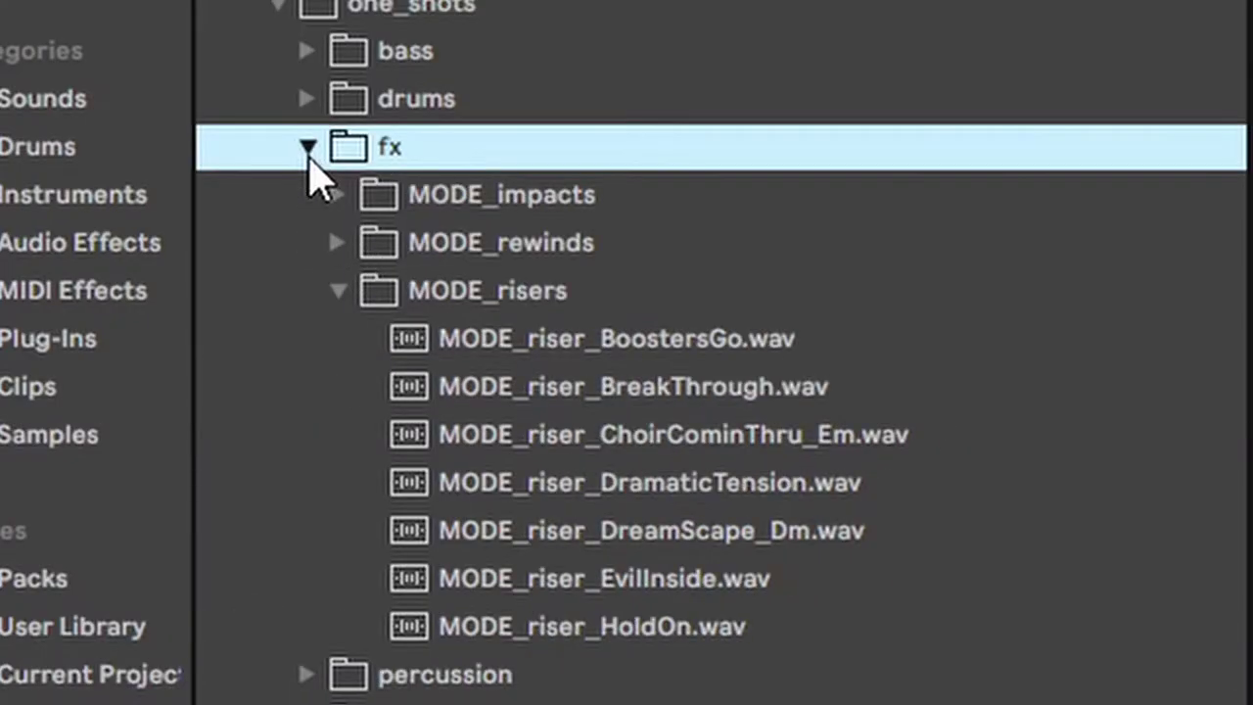
pyautogui.click(338, 291)
pyautogui.click(338, 242)
pyautogui.click(562, 354)
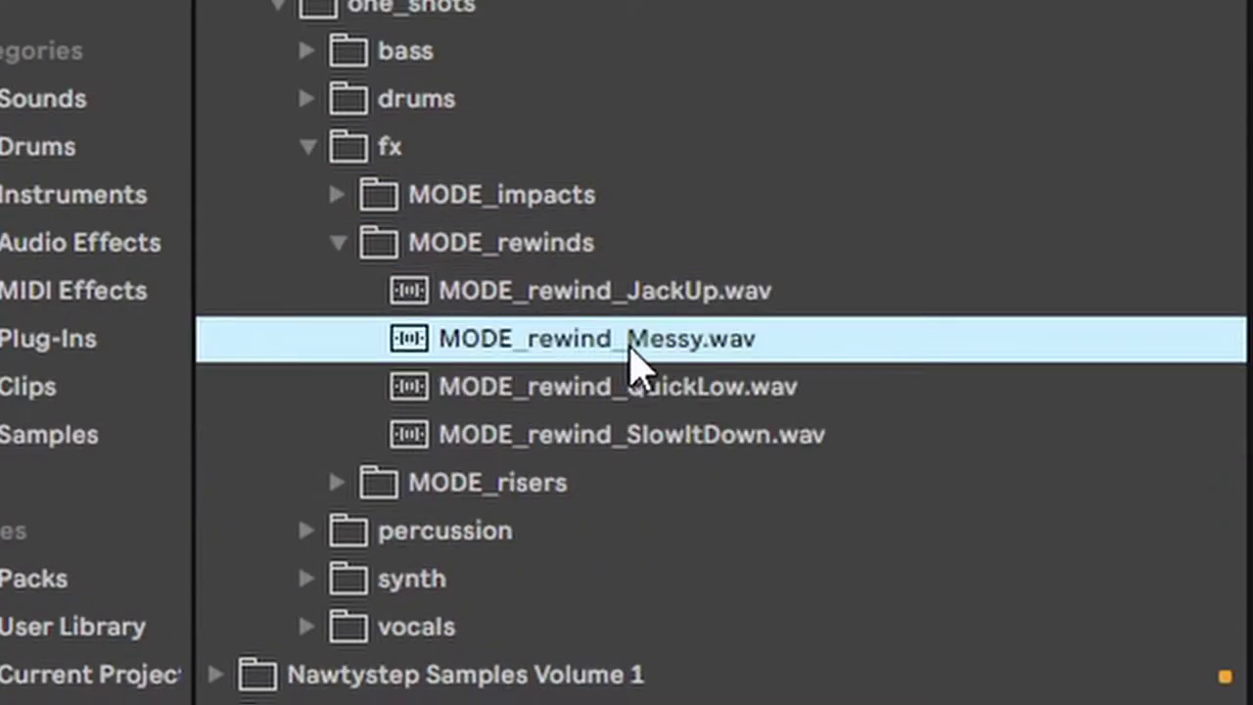
pyautogui.click(611, 392)
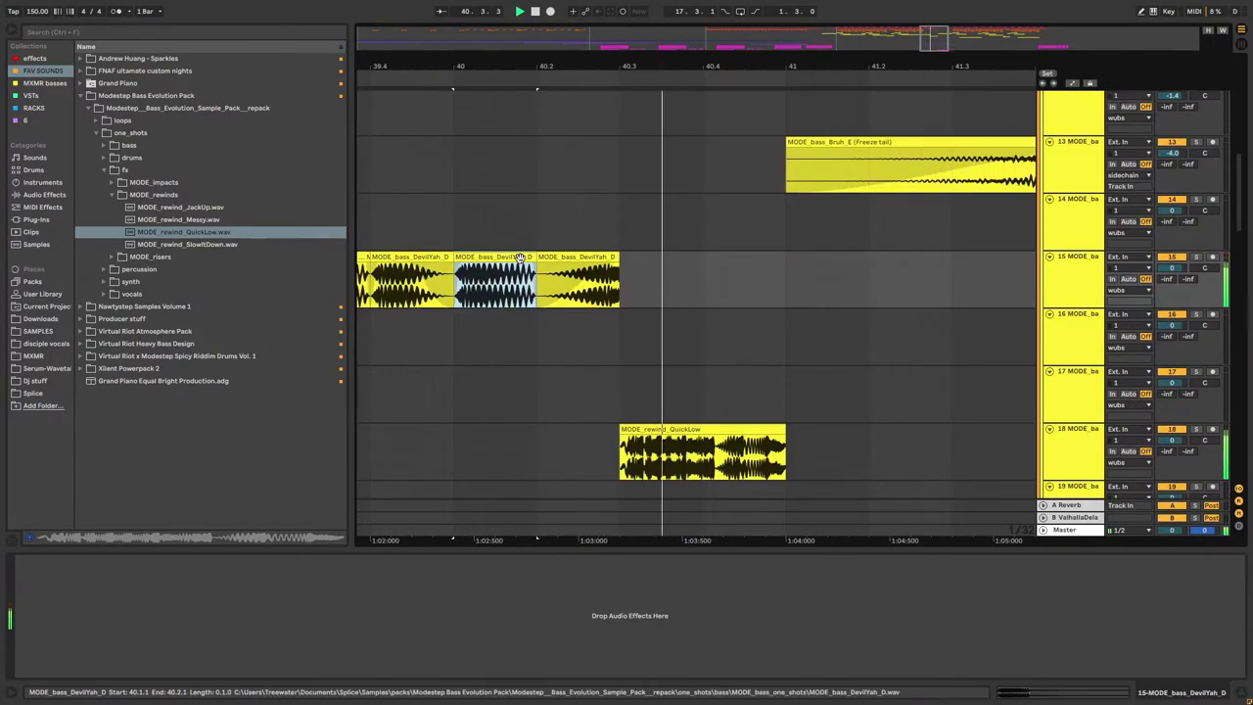
# Step: Expand the drums one-shots and audition the Drip and Cowbell samples in the MODE_drums_beatbox folder
pyautogui.moveTo(932, 44)
pyautogui.mouseDown()
pyautogui.moveTo(932, 8)
pyautogui.moveTo(932, 39)
pyautogui.mouseUp()
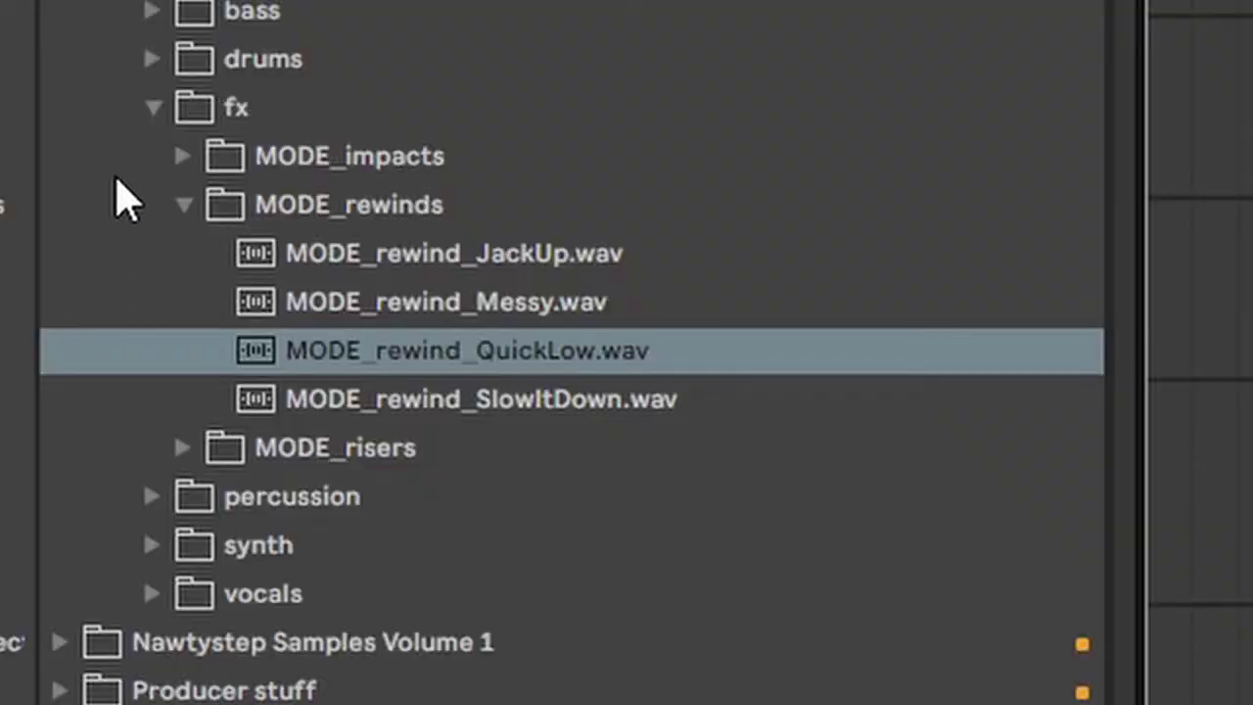
pyautogui.click(163, 58)
pyautogui.click(519, 284)
pyautogui.click(507, 260)
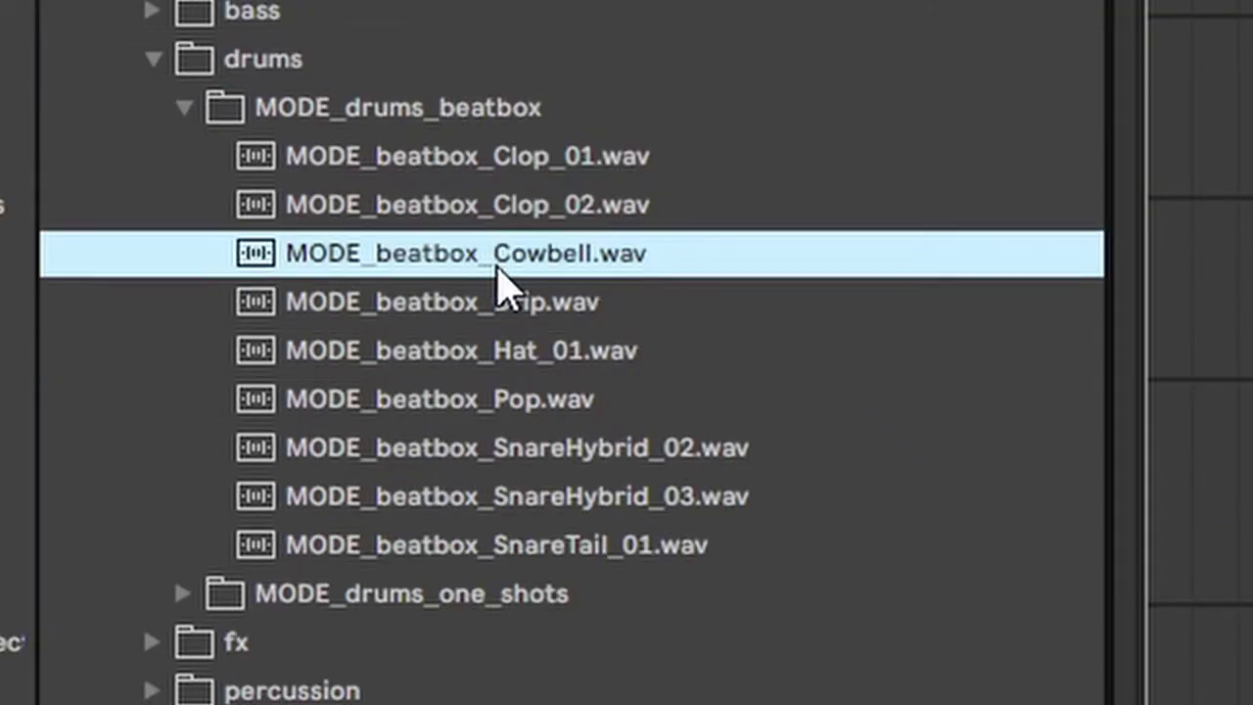
# Step: Collapse the drums one-shots in the sample pack and open the bass one-shots to browse the MODE_bass_glitches folder
pyautogui.click(199, 111)
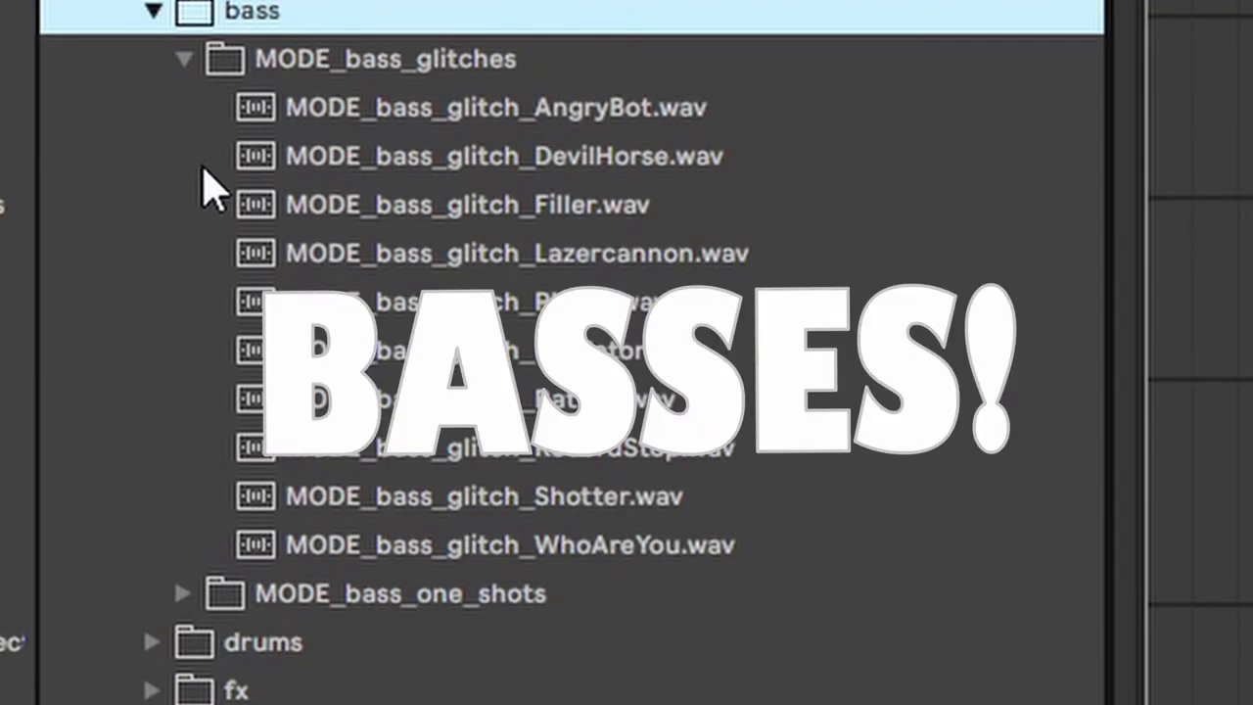
pyautogui.click(179, 56)
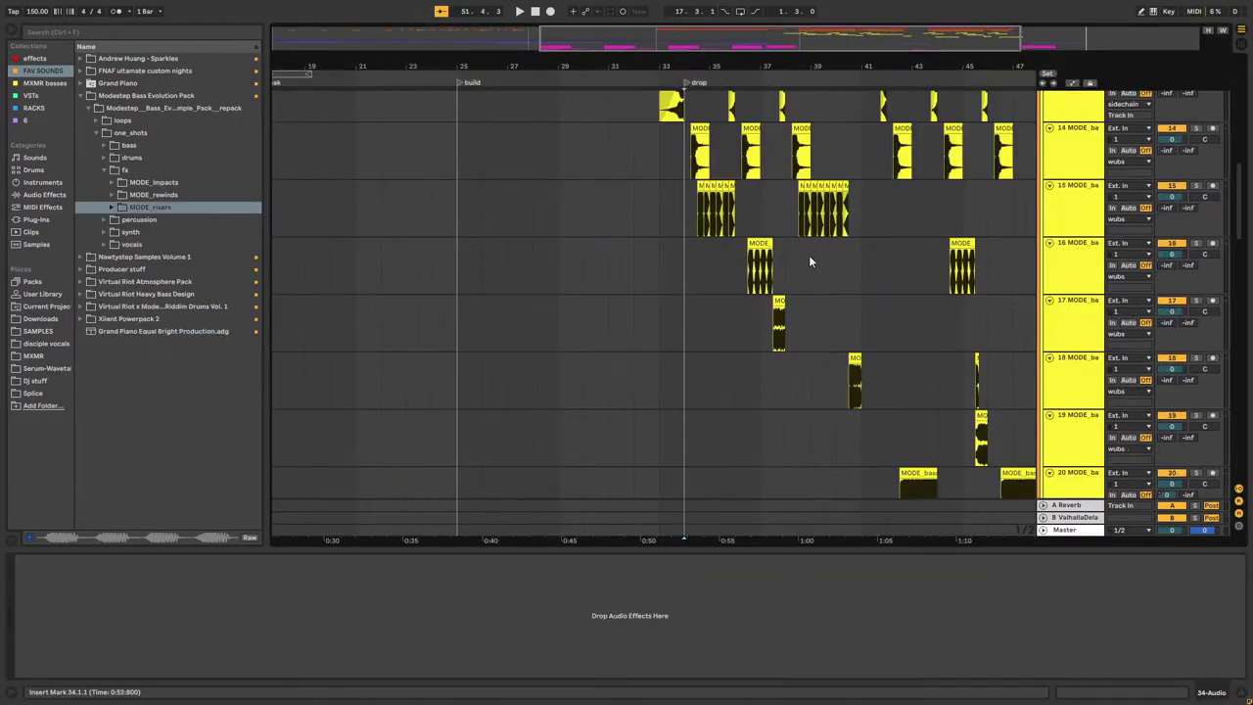
# Step: Examine how the bass clips of the drop are arranged across the tracks of the wubs group
pyautogui.hscroll(5, 808, 254)
pyautogui.hscroll(-3, 559, 343)
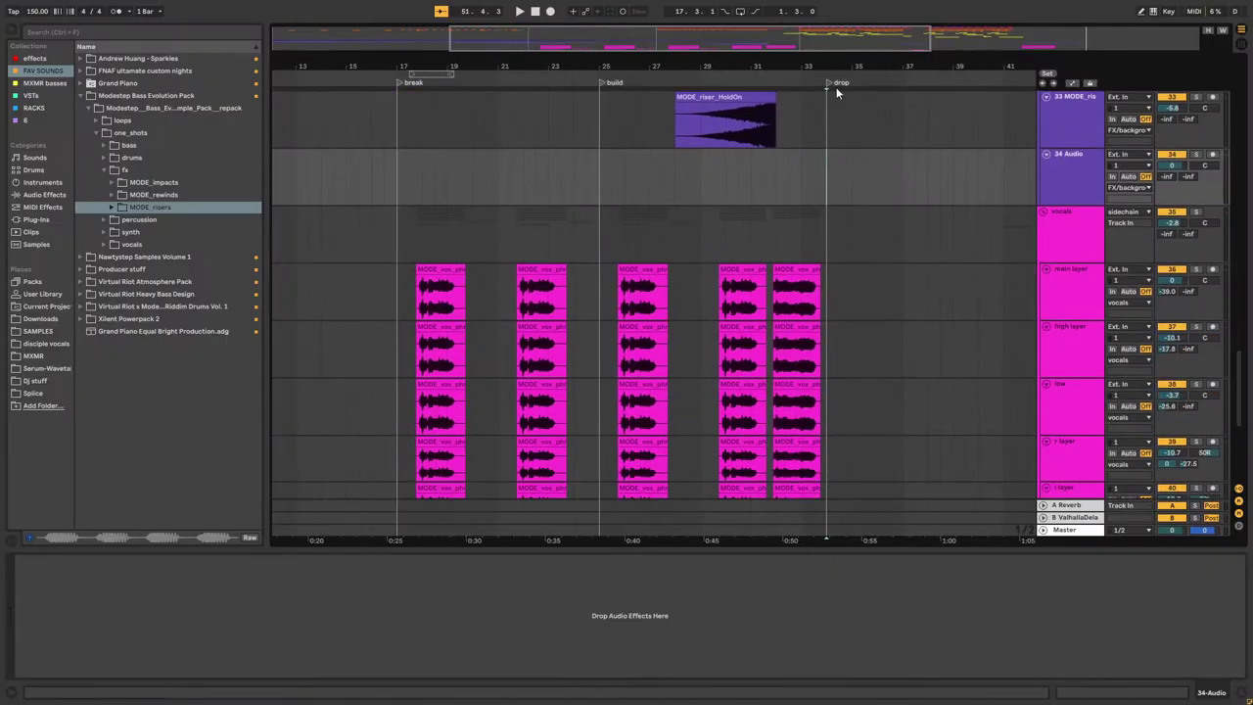
pyautogui.scroll(15, 761, 144)
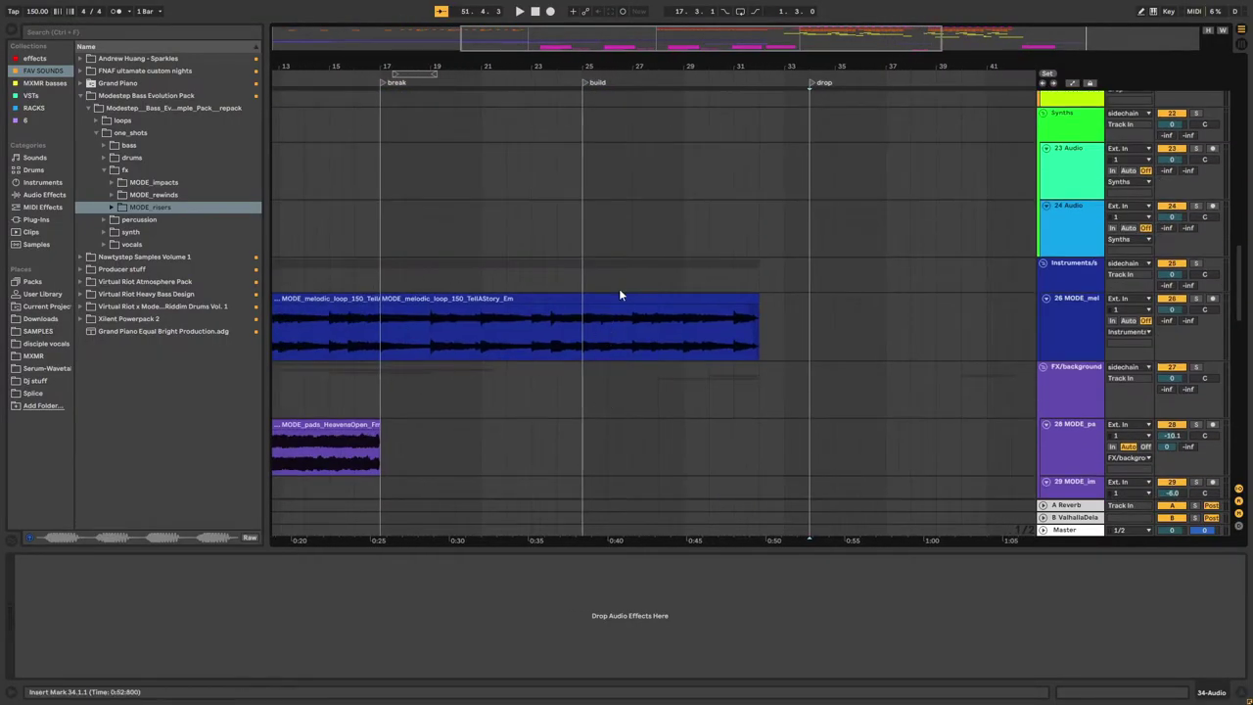
pyautogui.hscroll(12, 775, 261)
pyautogui.scroll(10, 774, 260)
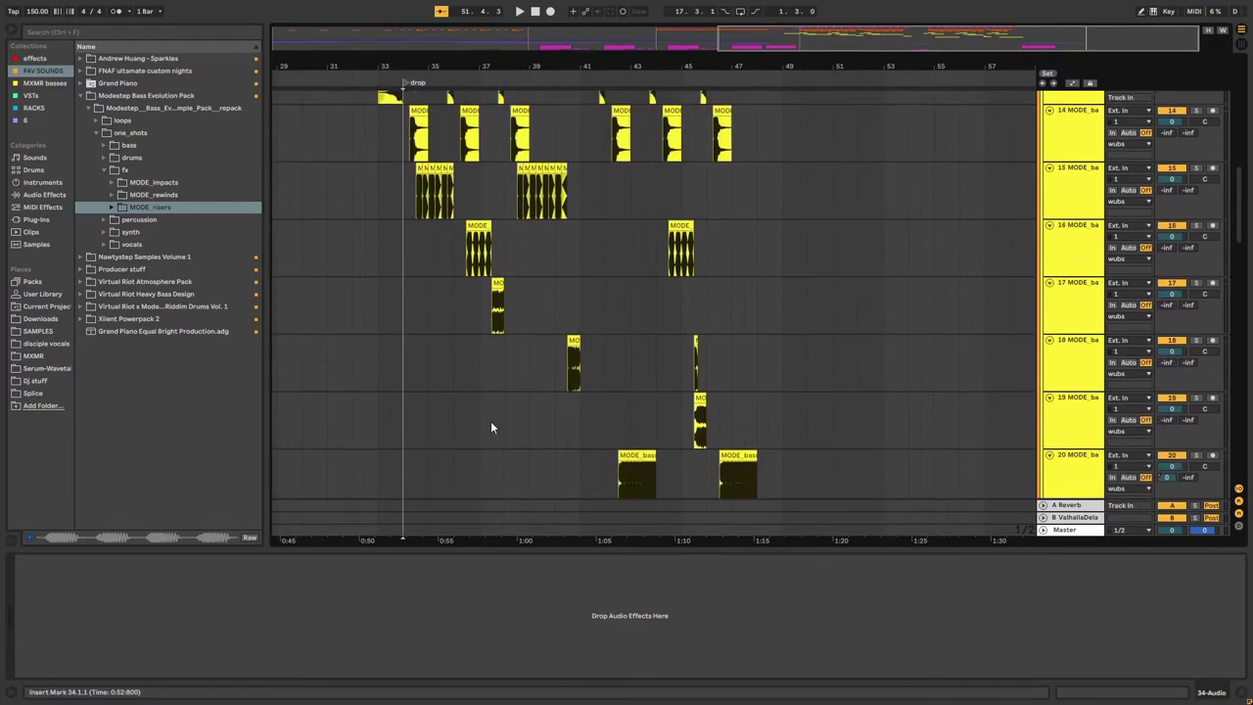
pyautogui.scroll(4, 505, 485)
pyautogui.hscroll(-1, 505, 485)
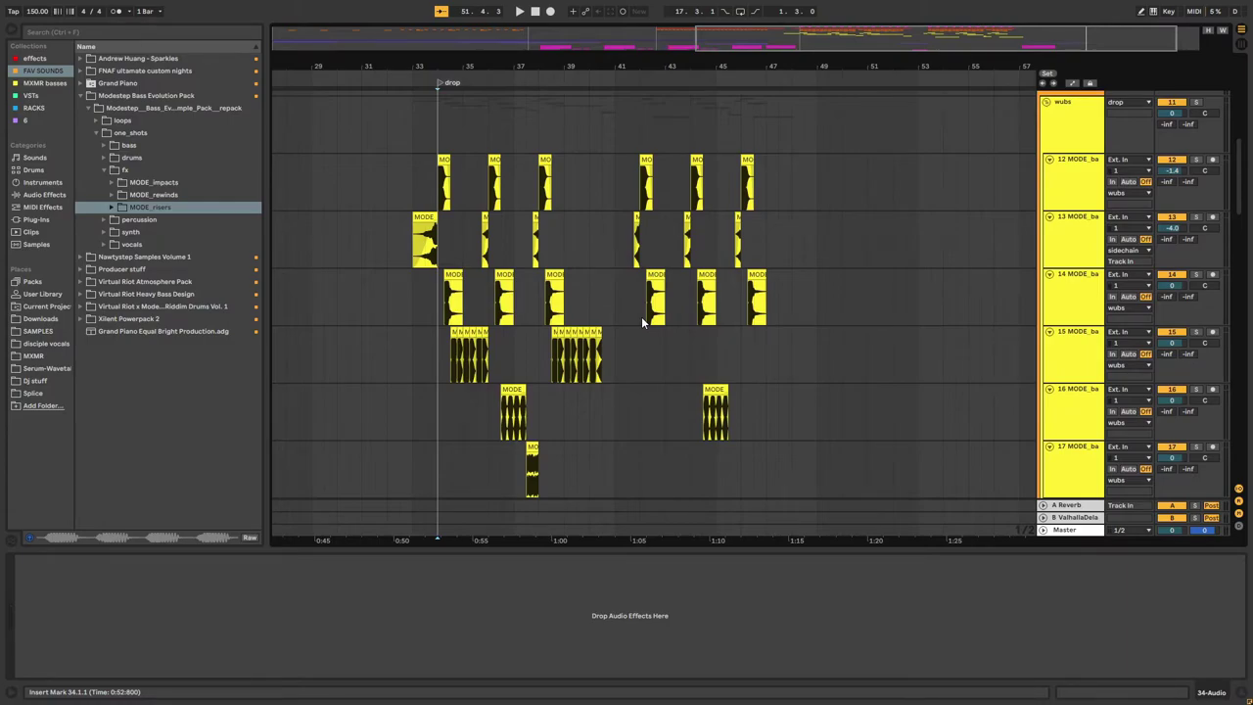
pyautogui.click(613, 353)
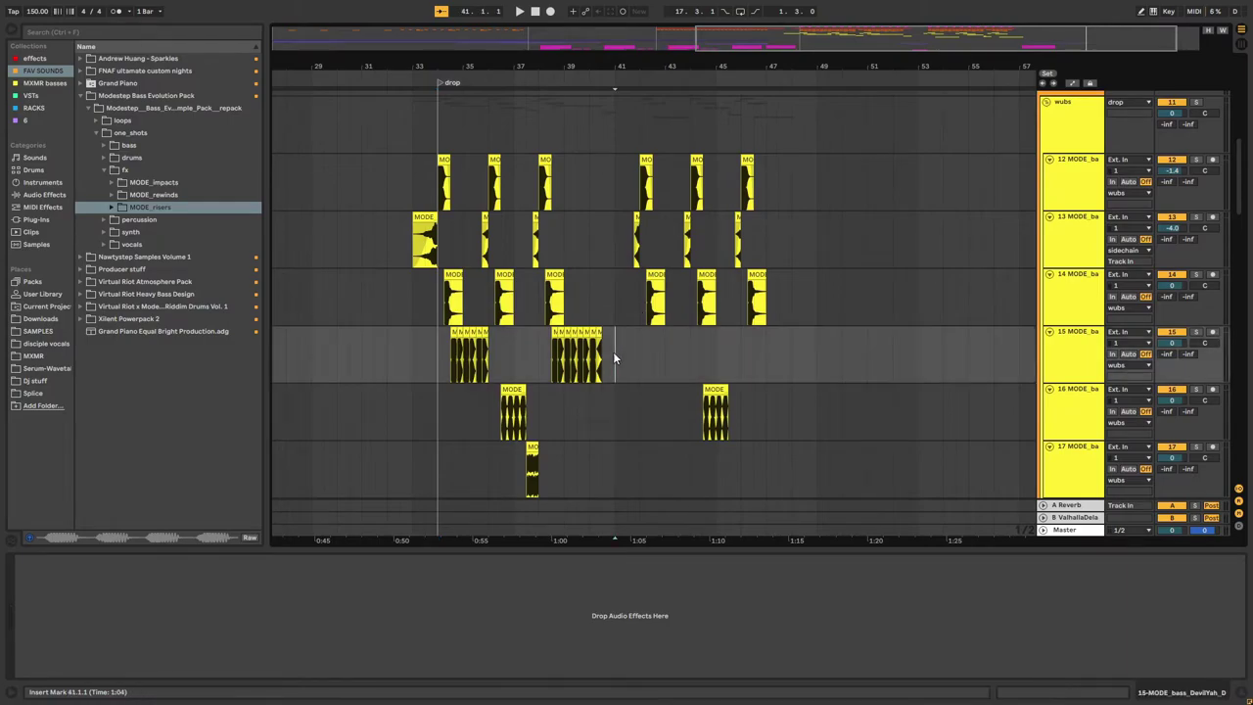
pyautogui.hscroll(-2, 685, 294)
pyautogui.scroll(-6, 685, 294)
pyautogui.scroll(3, 758, 283)
pyautogui.scroll(2, 789, 322)
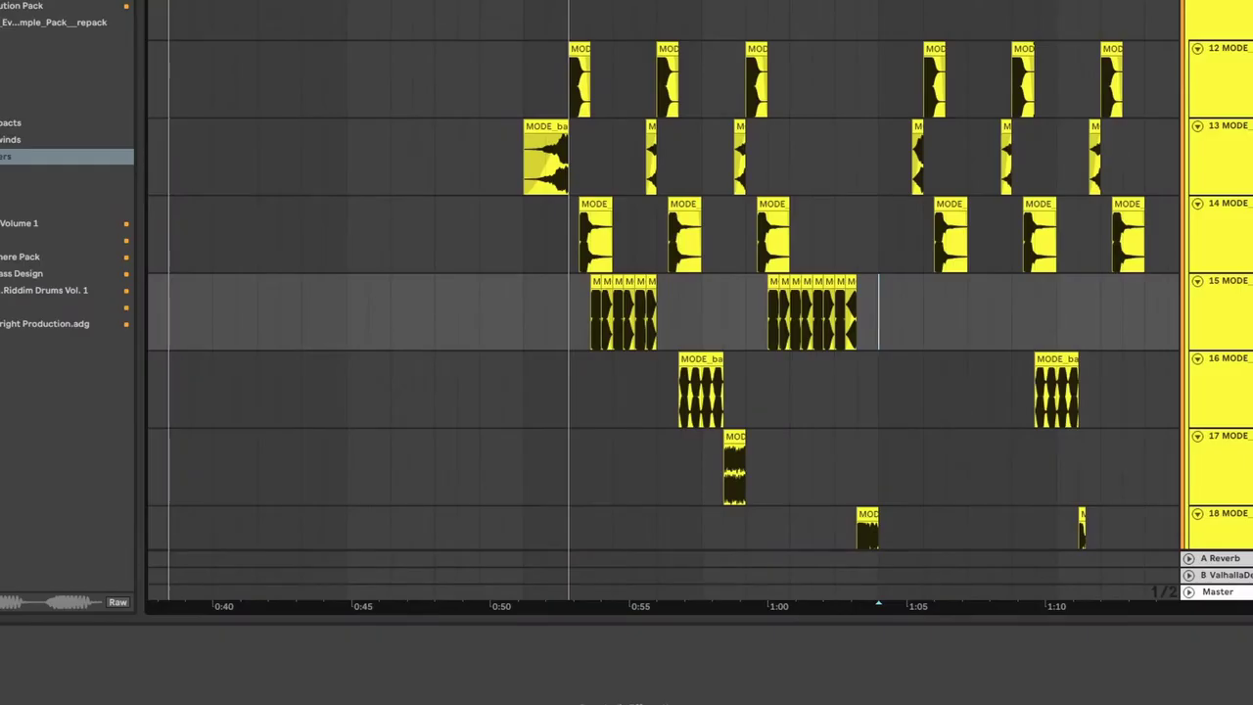
pyautogui.hscroll(-2, 829, 36)
pyautogui.scroll(-2, 828, 37)
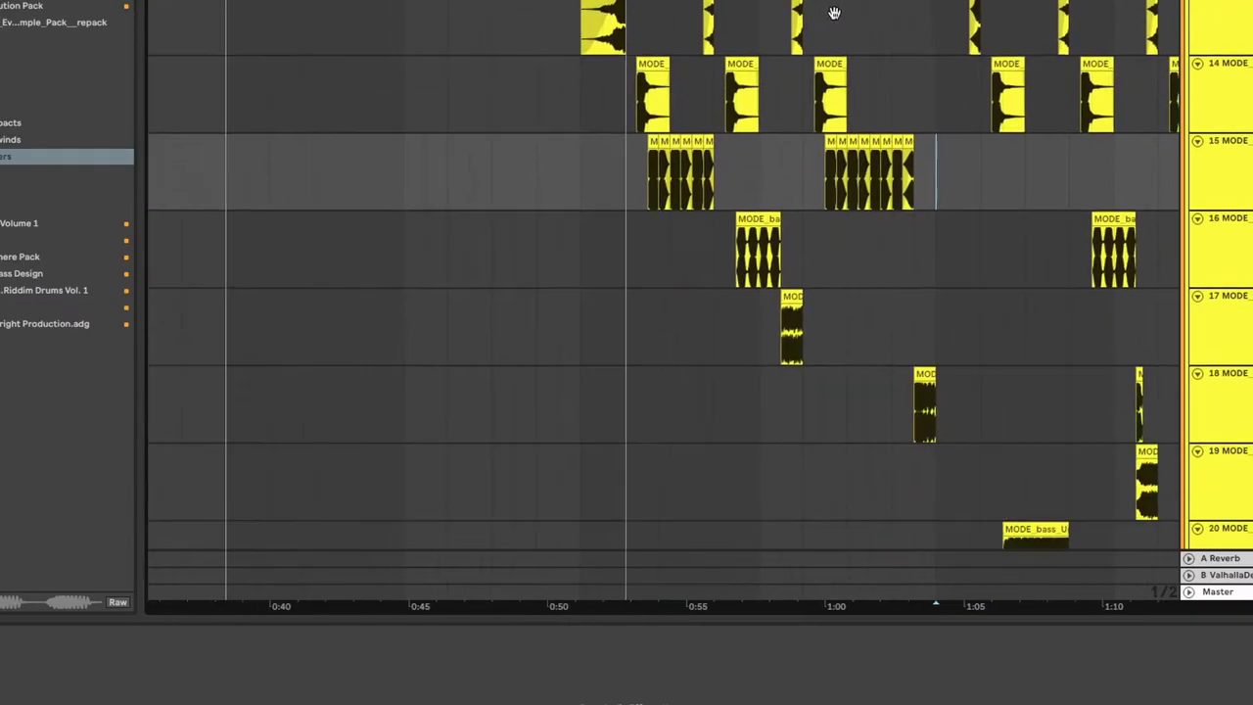
pyautogui.scroll(3, 764, 59)
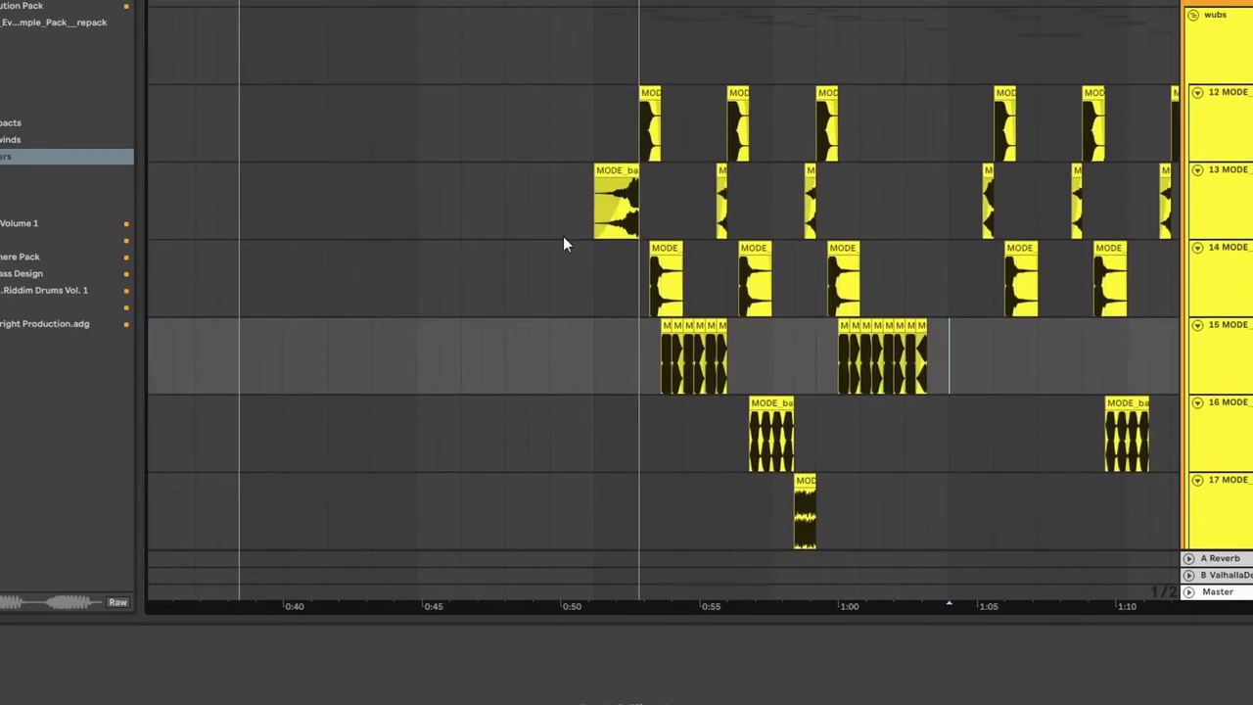
# Step: Copy the wubs bass clips from the drop's first two bars, 34 to 36, and paste them into the build from bar 25
pyautogui.moveTo(728, 66); pyautogui.dragTo(789, 84)
pyautogui.hscroll(-3, 537, 218)
pyautogui.moveTo(446, 185); pyautogui.dragTo(309, 131)
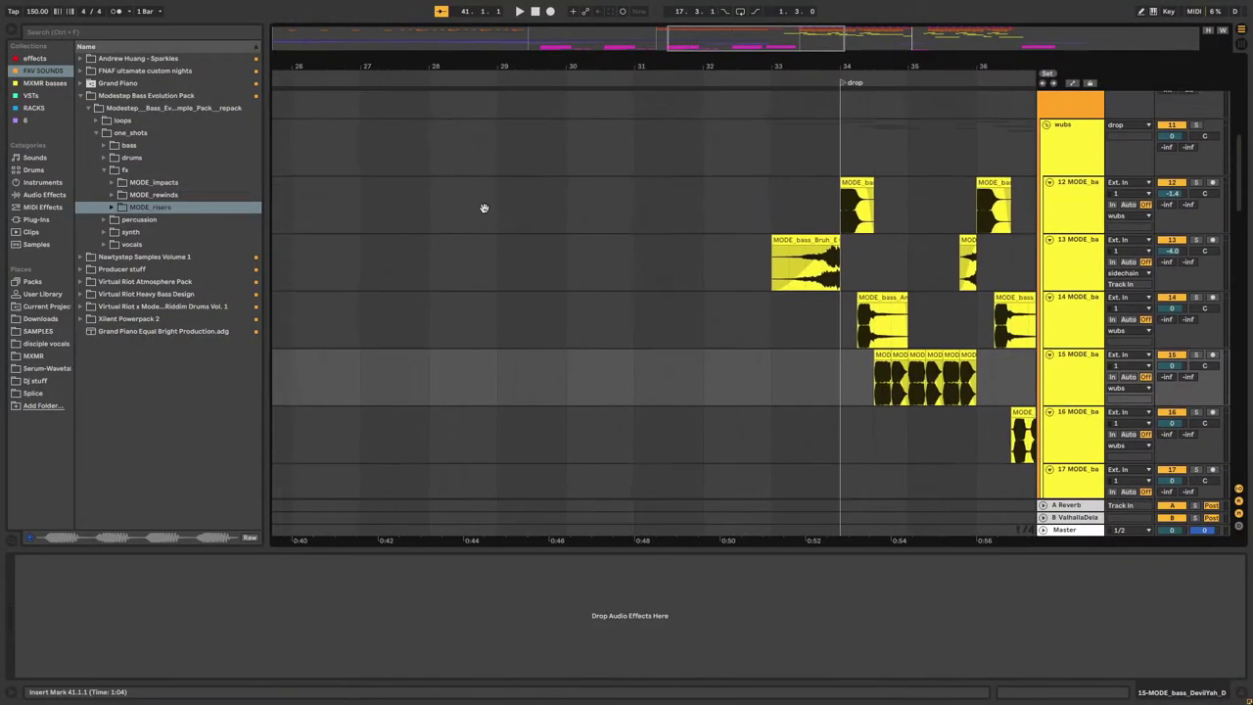
pyautogui.moveTo(760, 227); pyautogui.dragTo(554, 272)
pyautogui.moveTo(524, 142); pyautogui.dragTo(656, 143)
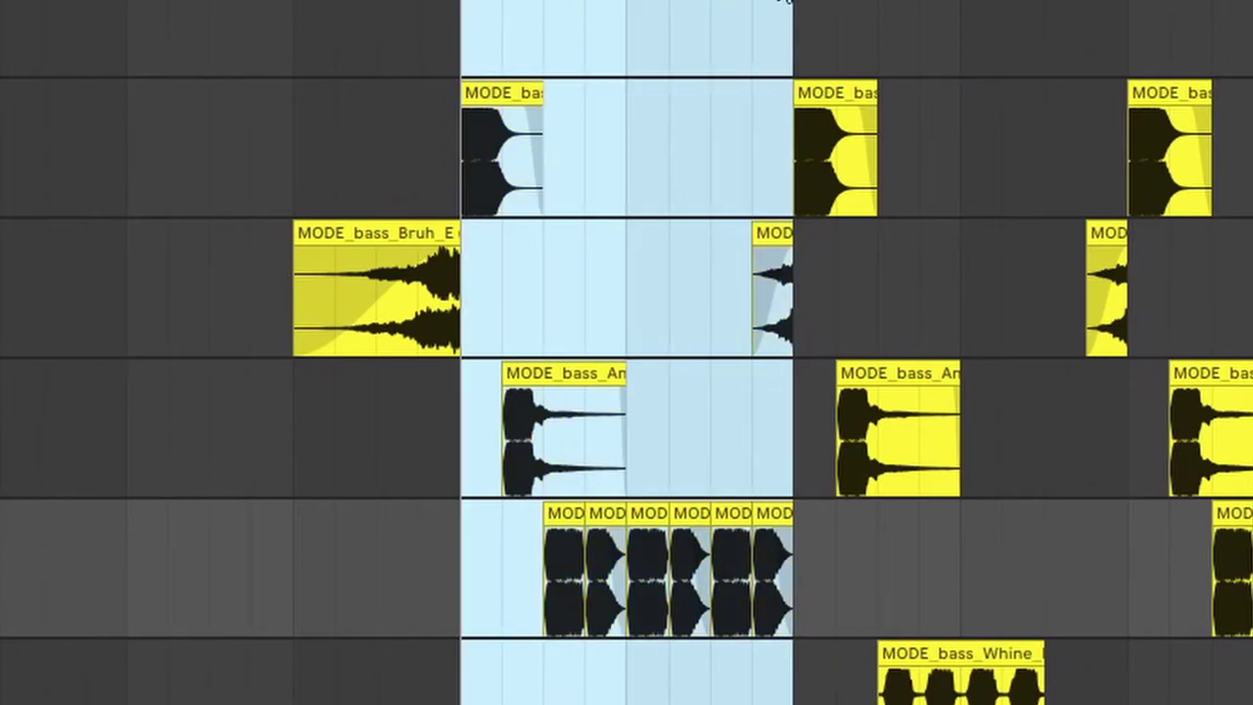
pyautogui.moveTo(783, 2); pyautogui.dragTo(789, 0)
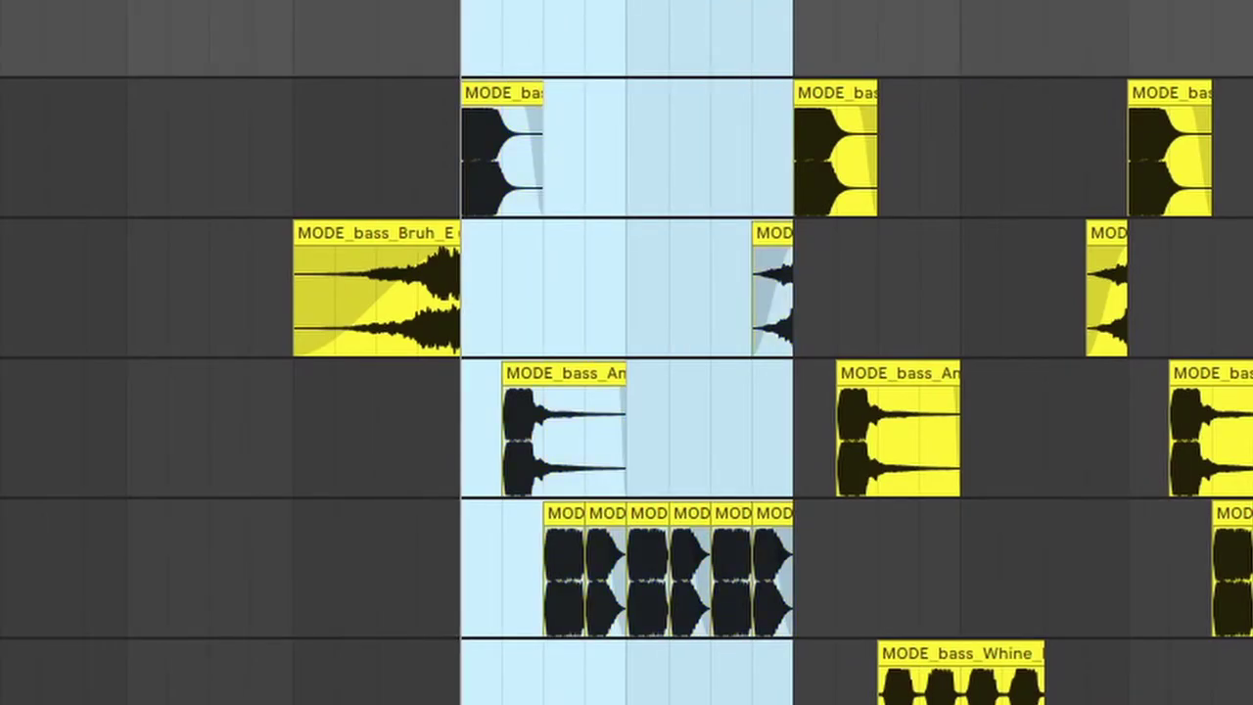
pyautogui.moveTo(651, 210); pyautogui.dragTo(1205, 174)
pyautogui.moveTo(754, 187); pyautogui.dragTo(1232, 215)
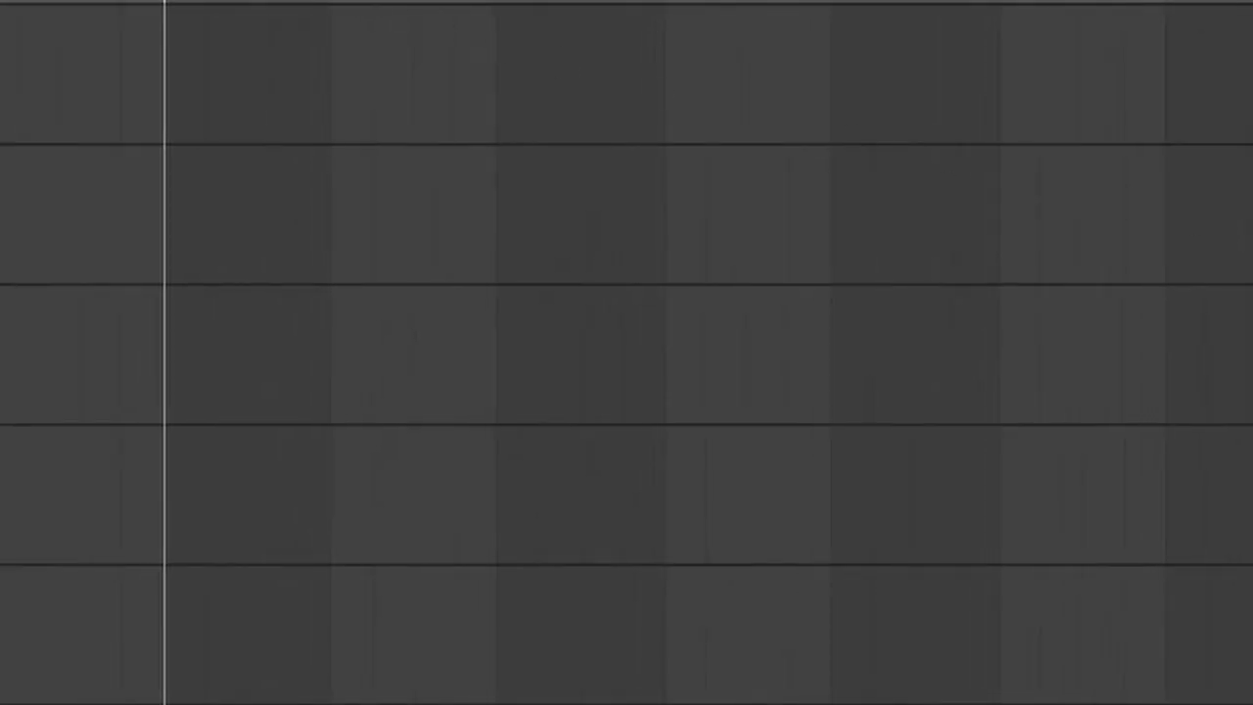
pyautogui.hotkey('ctrl', 'v')
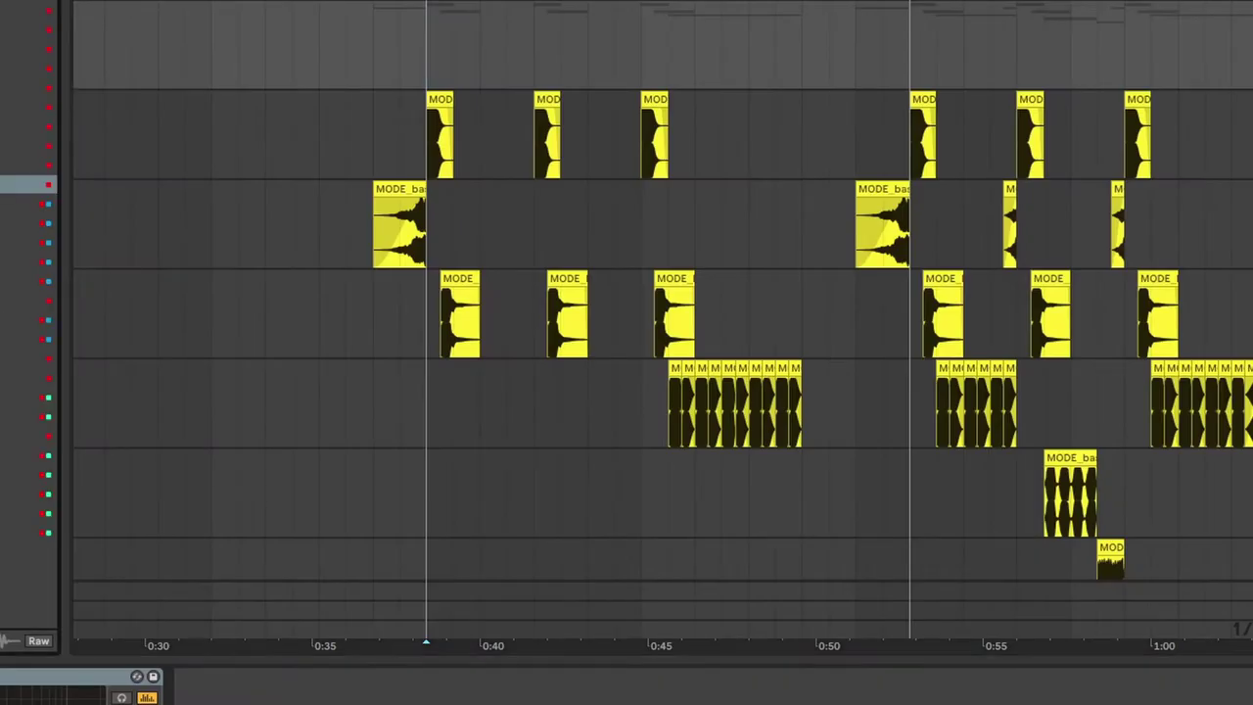
# Step: Add the utility rack after EQ Eight on the wubs group, enable EQ band 8 as a 4x low-pass filter and adjust its frequency
pyautogui.moveTo(28, 185); pyautogui.dragTo(526, 653)
pyautogui.moveTo(1191, 219); pyautogui.dragTo(998, 378)
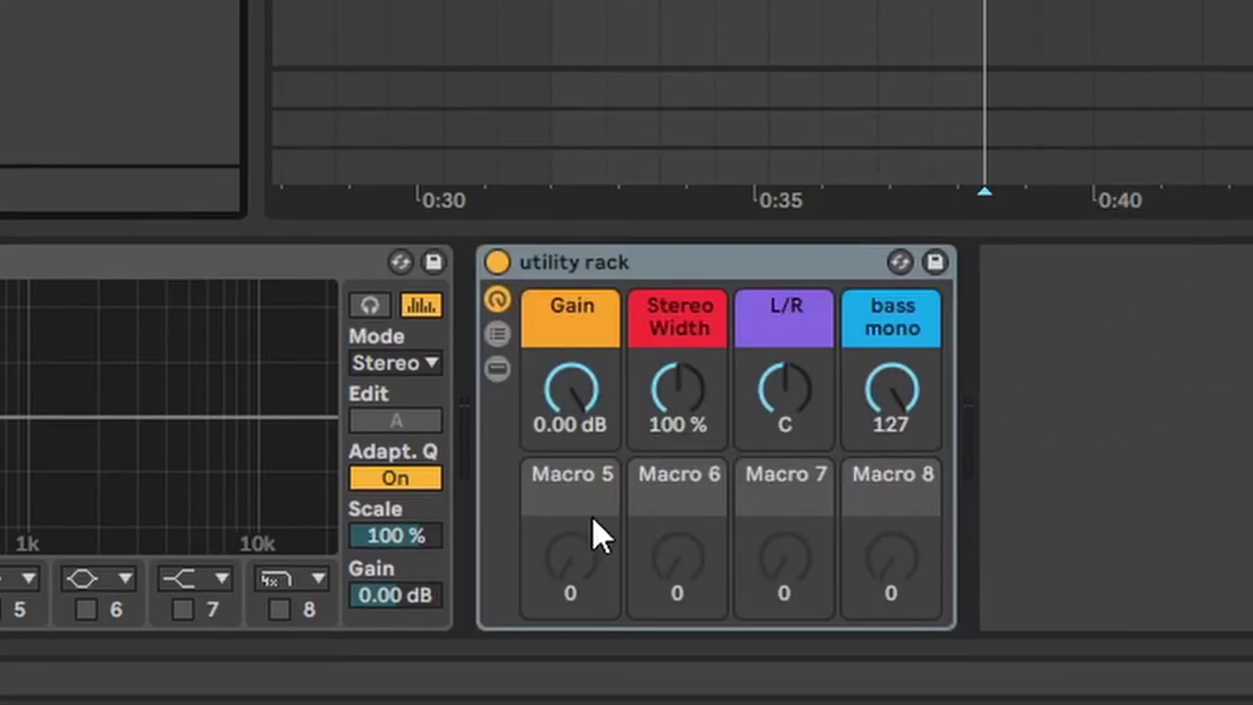
pyautogui.click(291, 578)
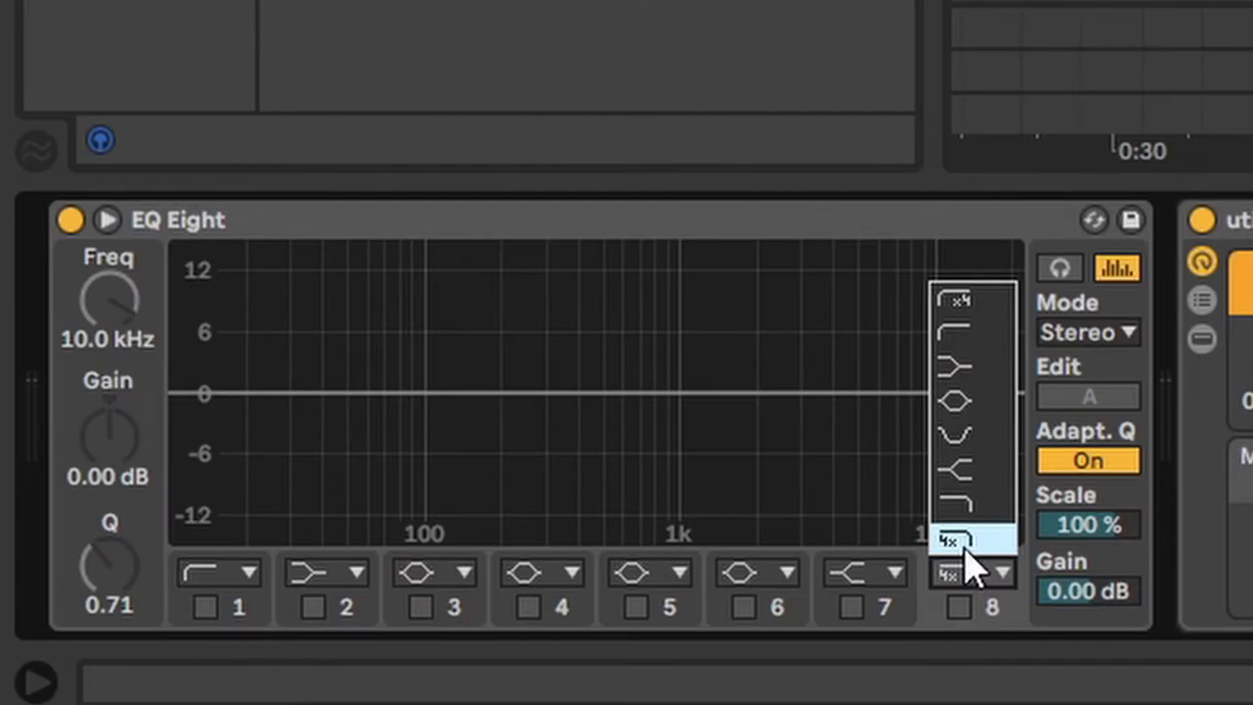
pyautogui.click(283, 517)
pyautogui.click(279, 609)
pyautogui.moveTo(109, 330); pyautogui.dragTo(108, 255)
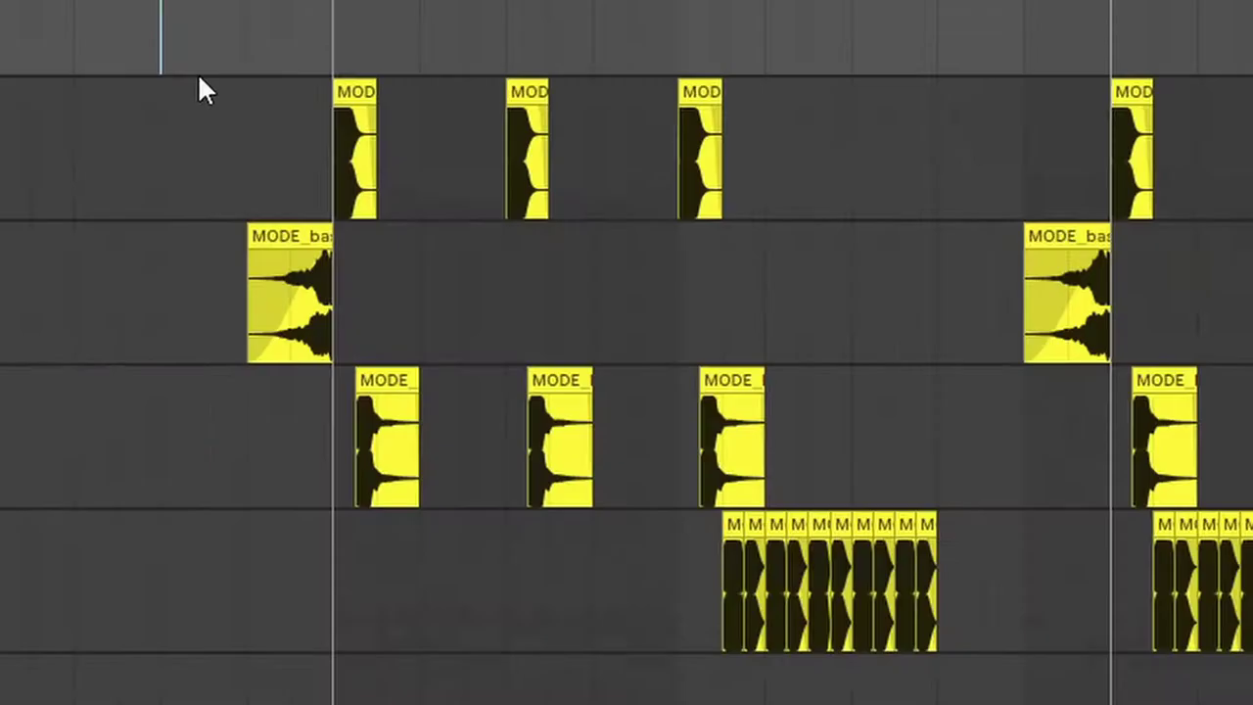
# Step: Select the build's bass clips in the wubs group, and play back the automated build from bar 25
pyautogui.moveTo(198, 72); pyautogui.dragTo(974, 549)
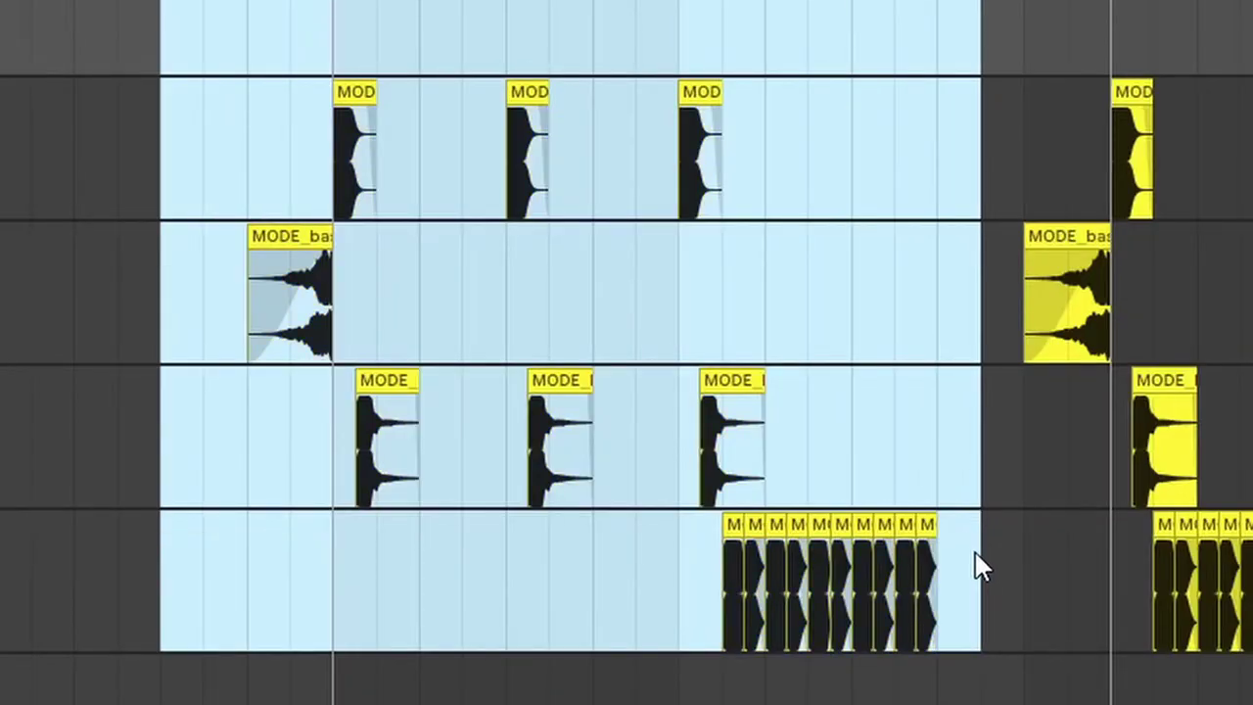
pyautogui.click(1006, 550)
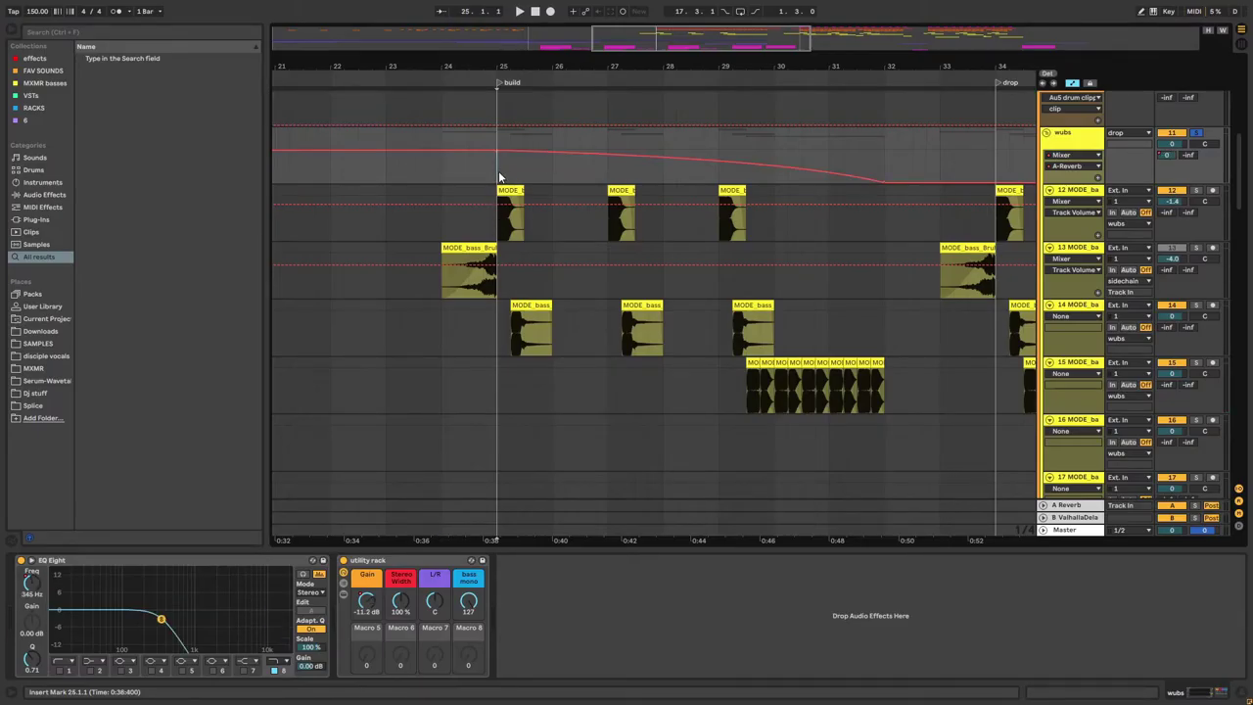
pyautogui.press('space')
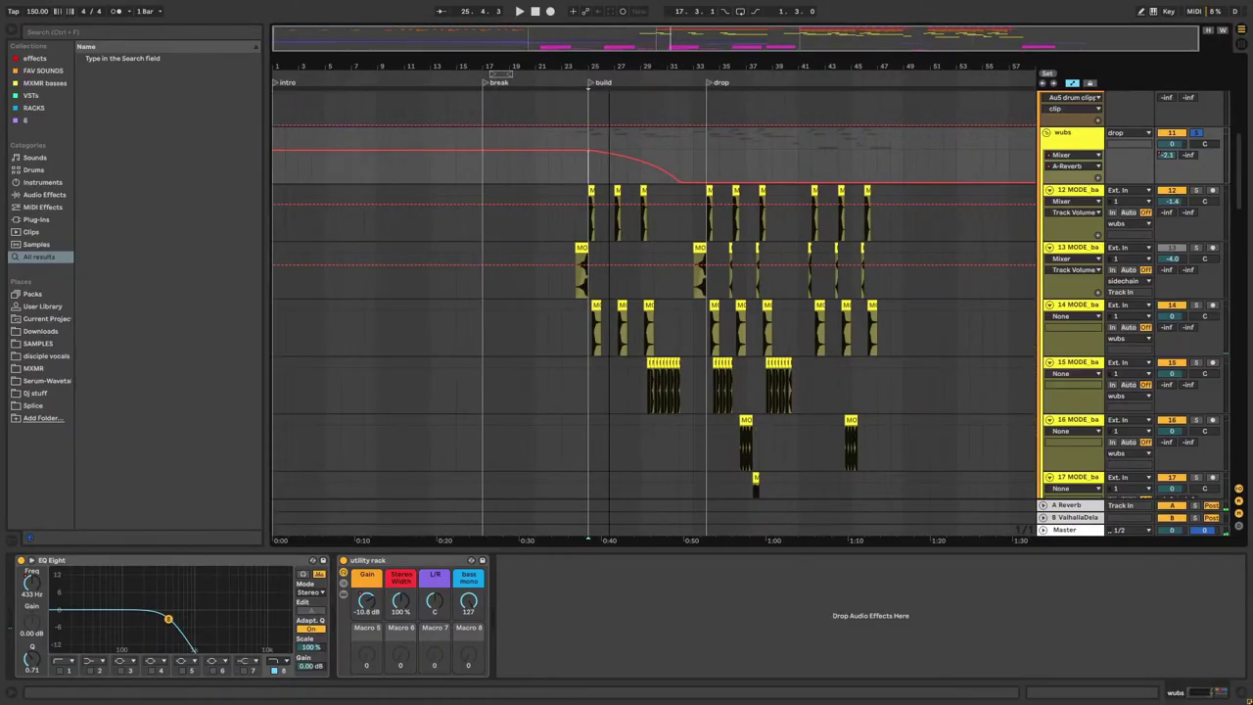
pyautogui.moveTo(609, 66); pyautogui.dragTo(595, 166)
pyautogui.moveTo(666, 46)
pyautogui.mouseDown()
pyautogui.moveTo(665, 88)
pyautogui.moveTo(666, 46)
pyautogui.mouseUp()
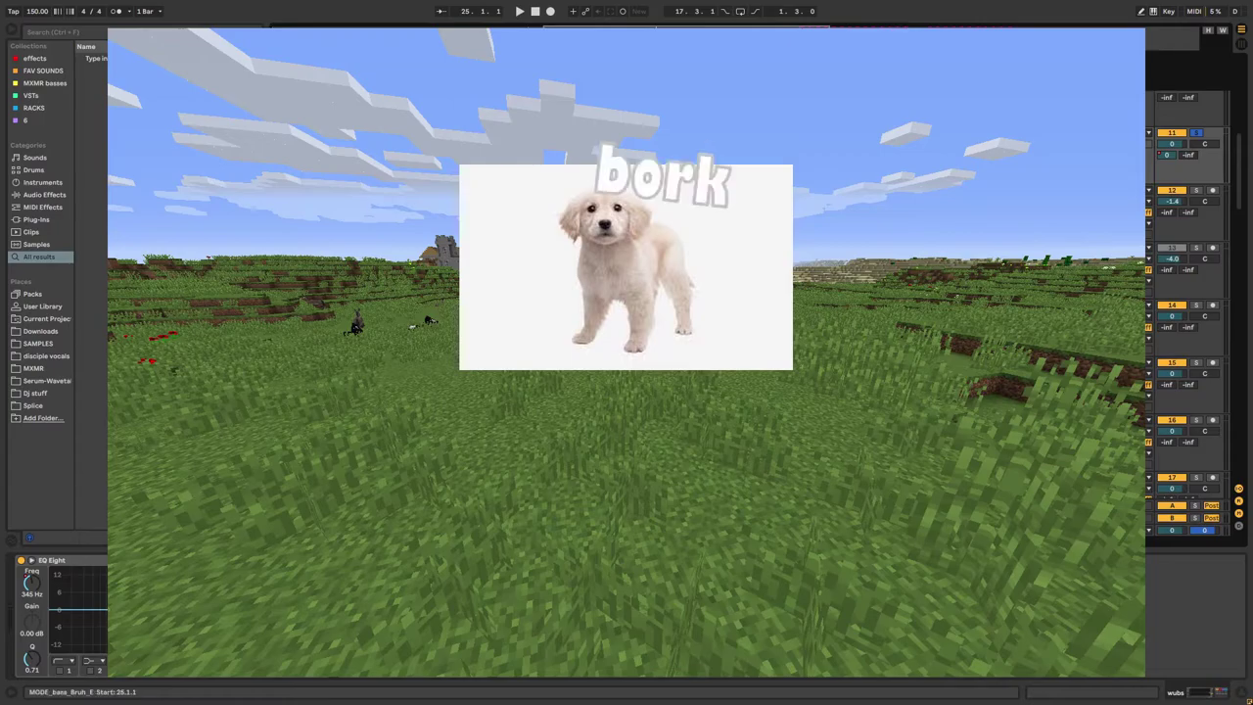
# Step: Copy the break and build vocals from bars 17 to 34 across the vocal layers and paste them at bar 50
pyautogui.click(1199, 108)
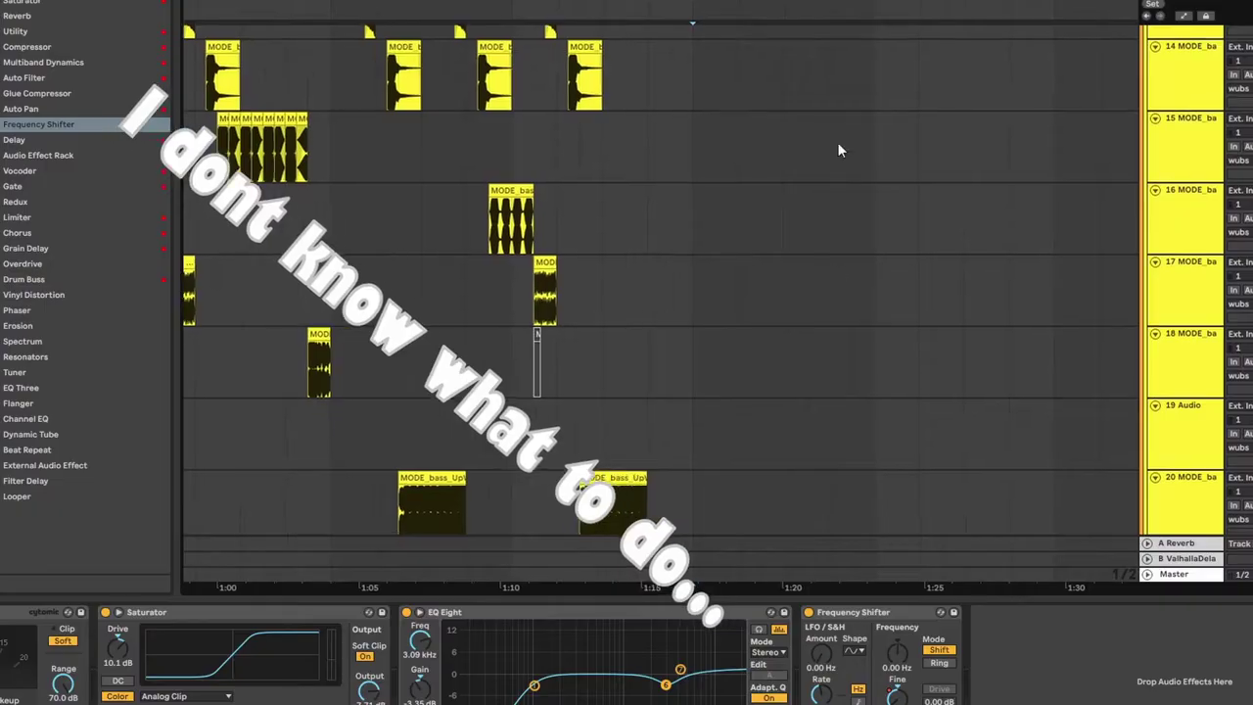
pyautogui.scroll(-10, 791, 193)
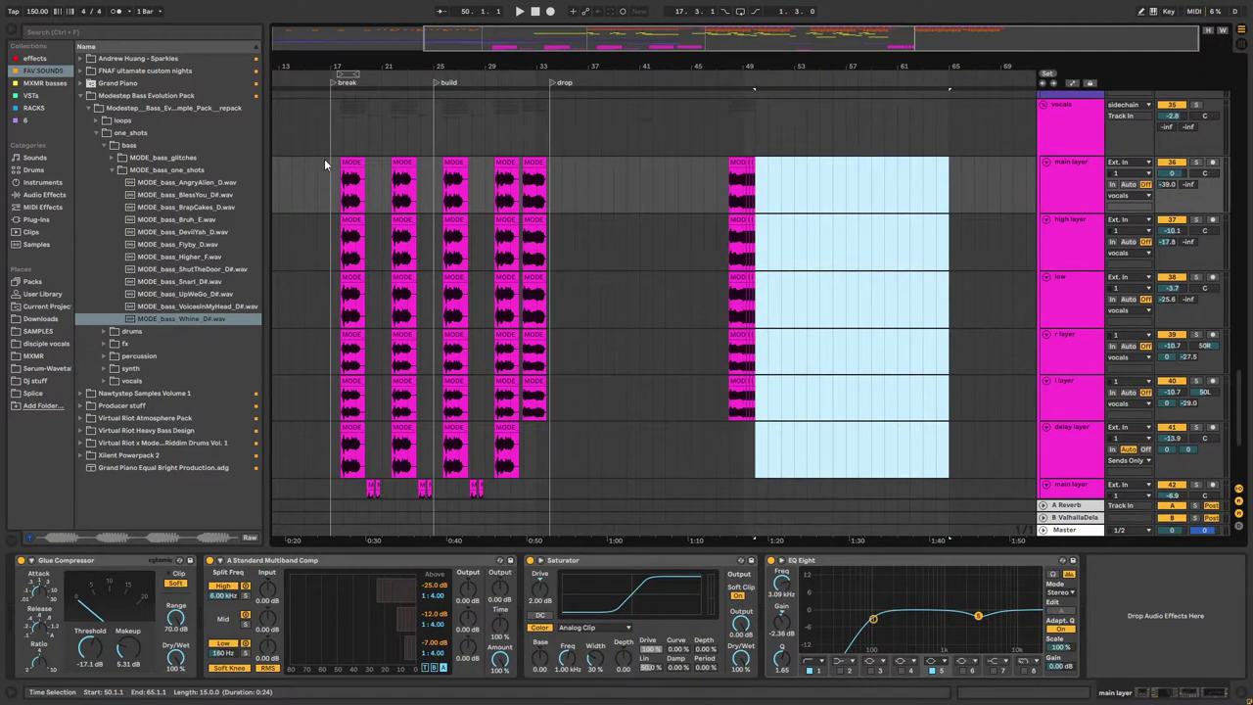
pyautogui.moveTo(324, 159); pyautogui.dragTo(550, 436)
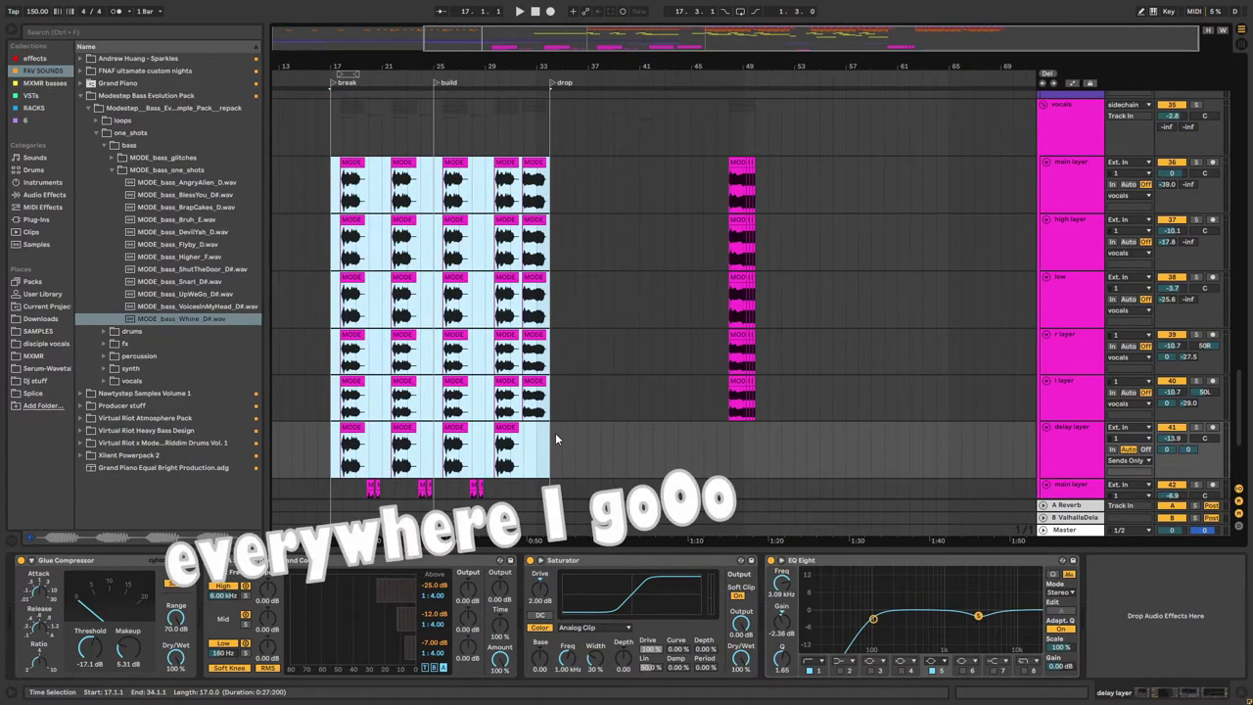
pyautogui.click(760, 162)
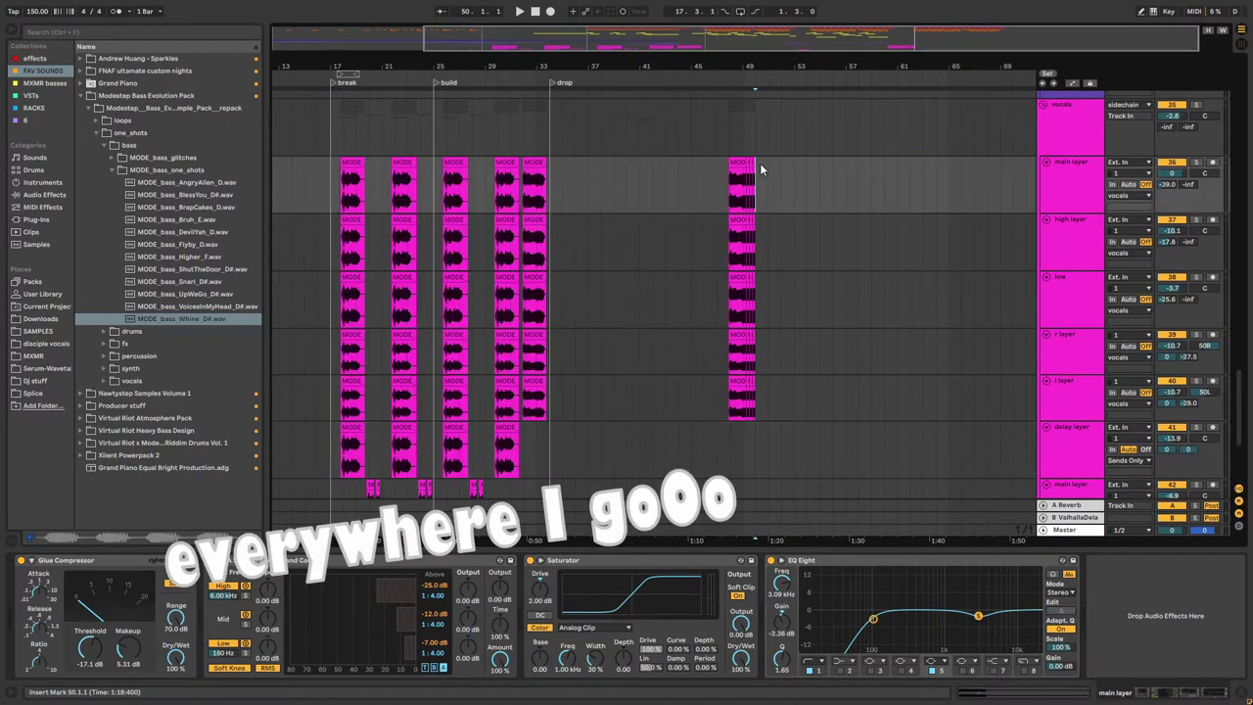
pyautogui.hotkey('ctrl', 'v')
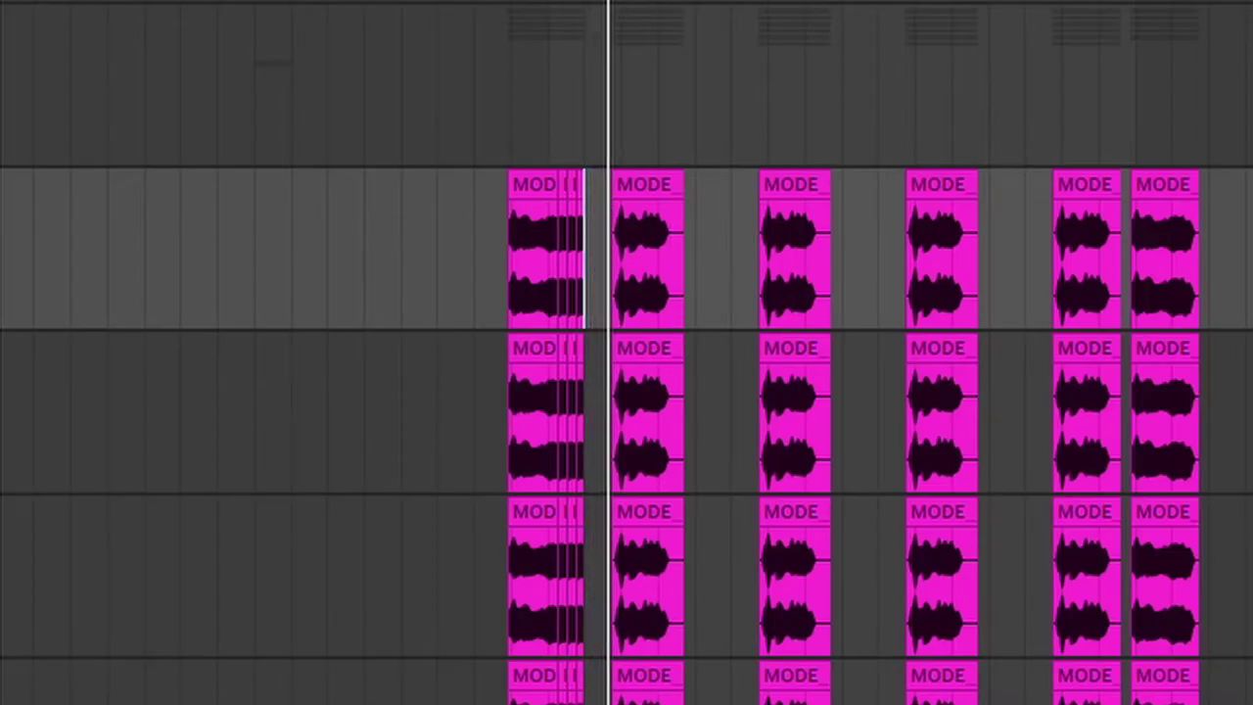
pyautogui.scroll(-2, 587, 211)
pyautogui.rightClick(1173, 66)
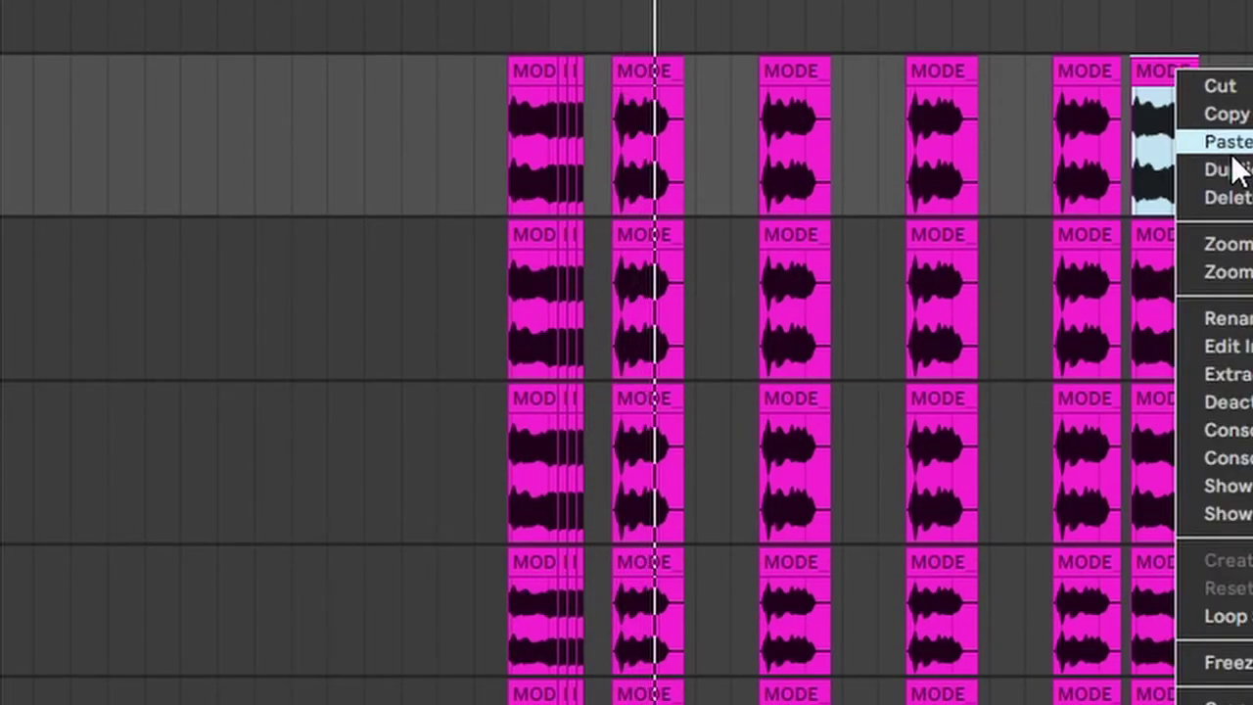
pyautogui.press('Escape')
pyautogui.press('Escape')
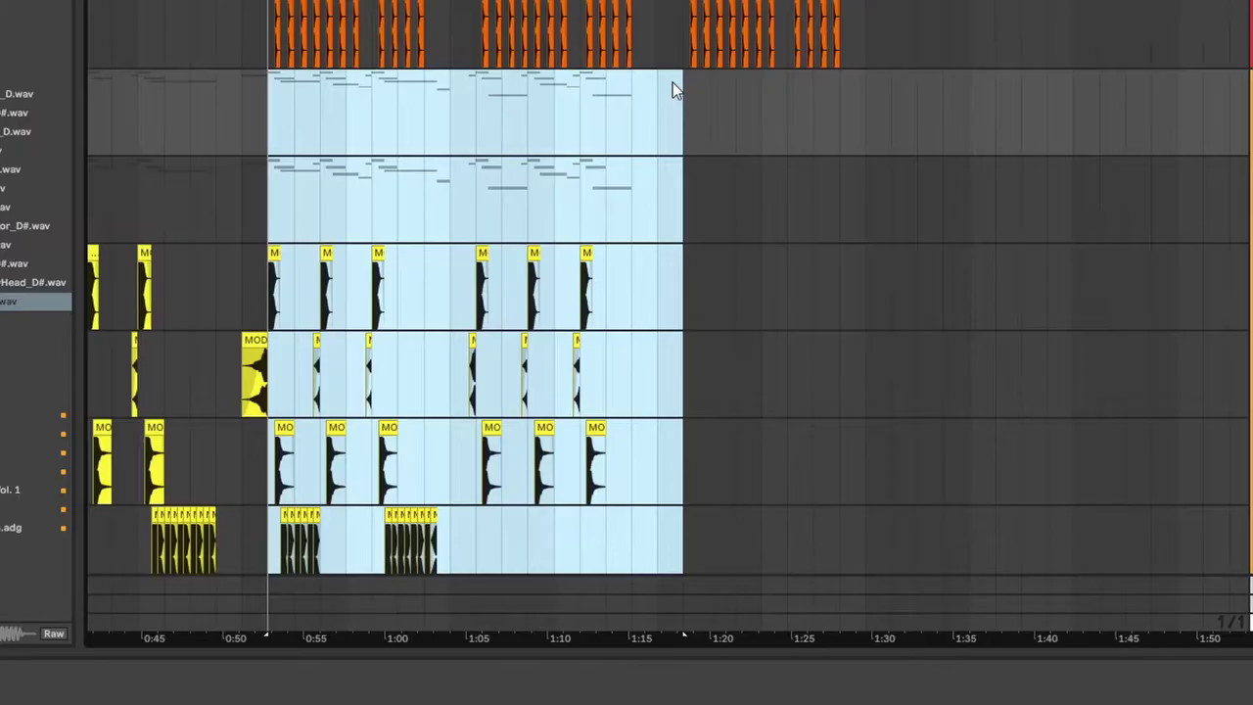
# Step: Duplicate the selected drop basses from bars 34 to 50 directly after the selection, and play back the second half from bar 50
pyautogui.hotkey('ctrl', 'd')
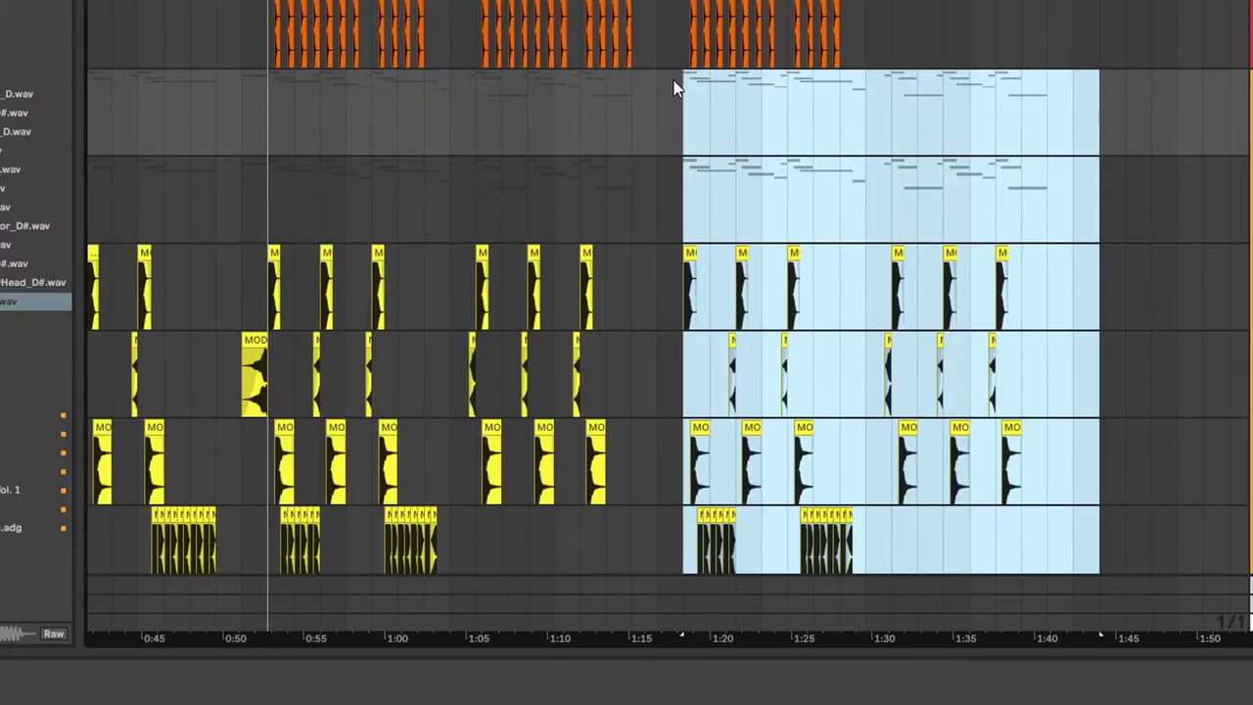
pyautogui.click(682, 88)
pyautogui.press('space')
pyautogui.scroll(10, 832, 226)
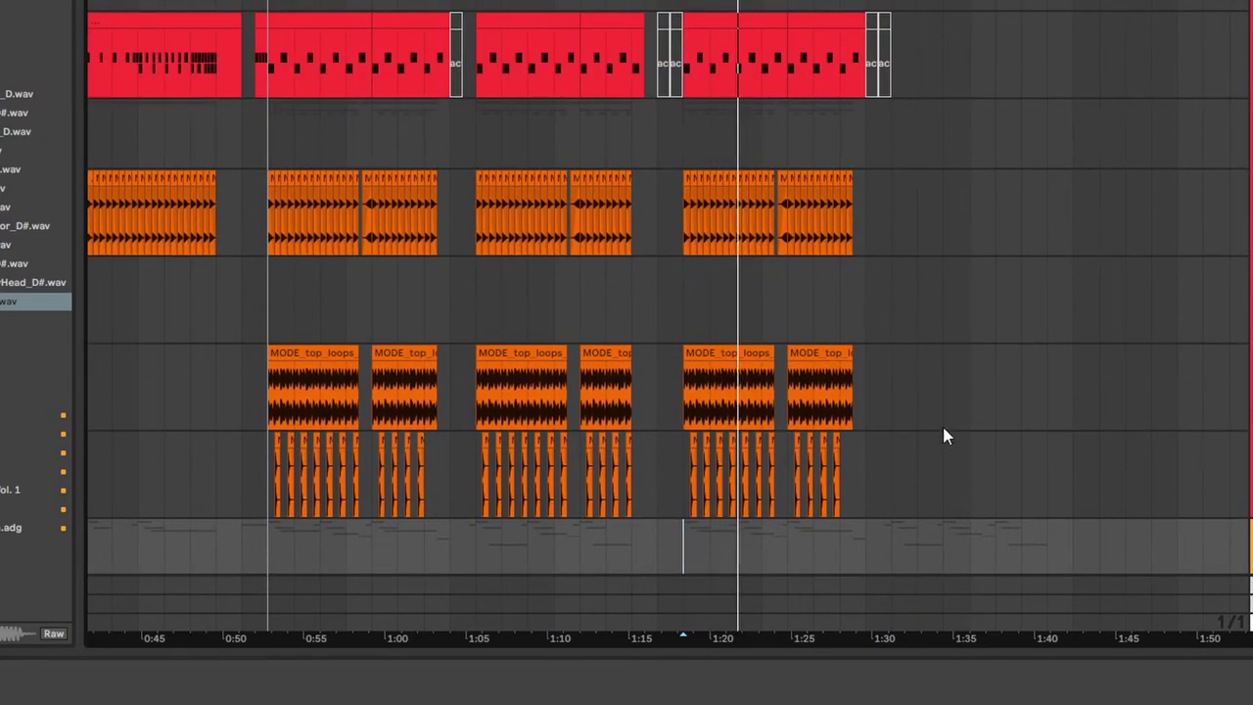
pyautogui.scroll(-15, 868, 341)
pyautogui.scroll(-15, 842, 127)
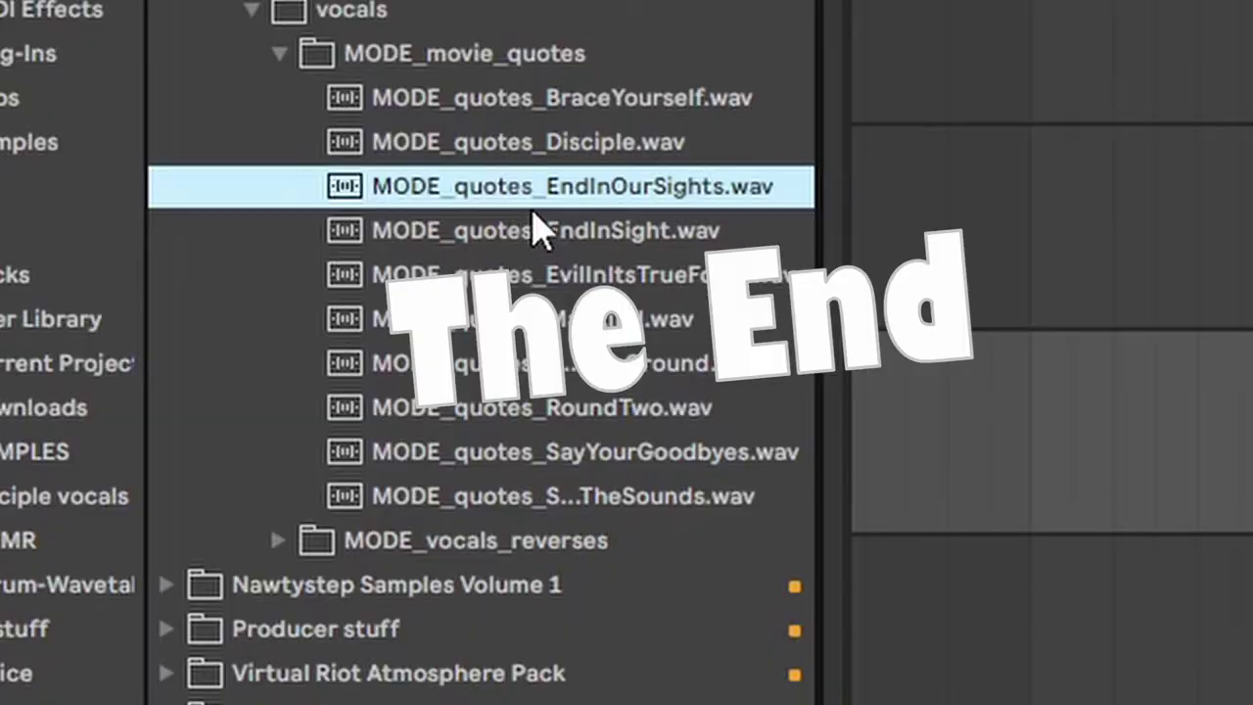
# Step: Audition the vocal quotes in the MODE_movie_quotes folder, including Disciple, RoundTwo and SayYourGoodbyes
pyautogui.press('Up')
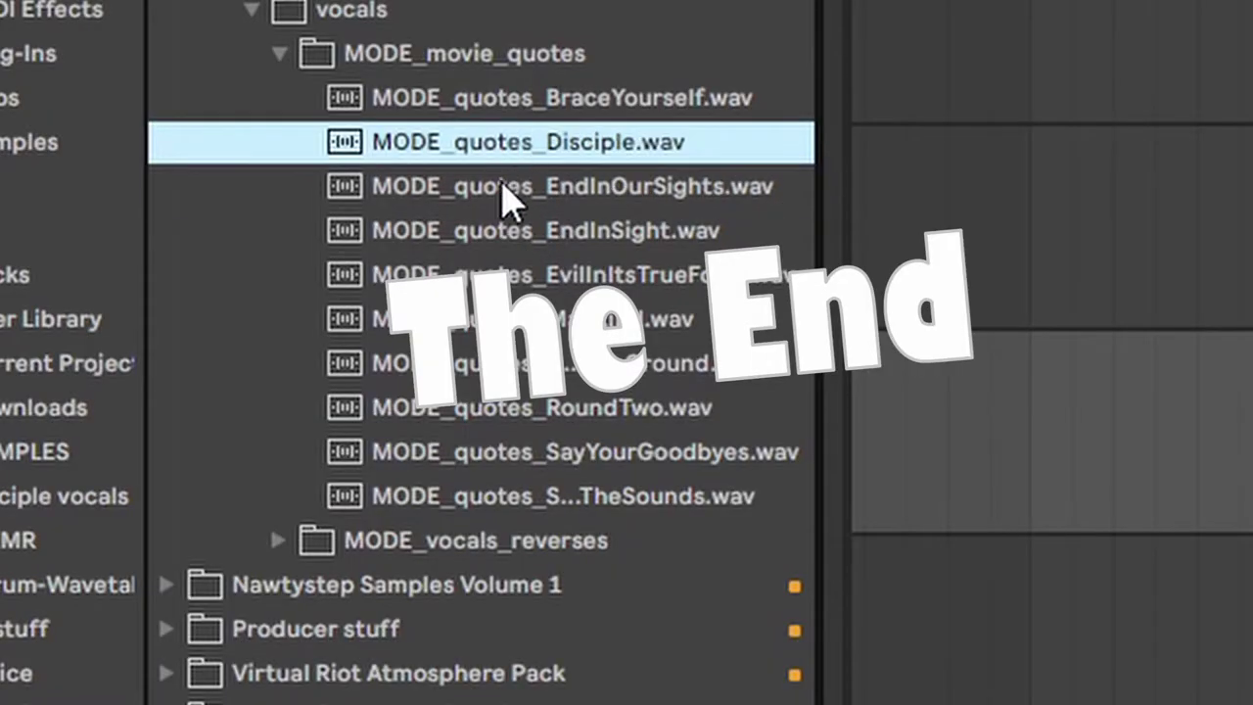
pyautogui.click(420, 363)
pyautogui.click(511, 409)
pyautogui.click(548, 496)
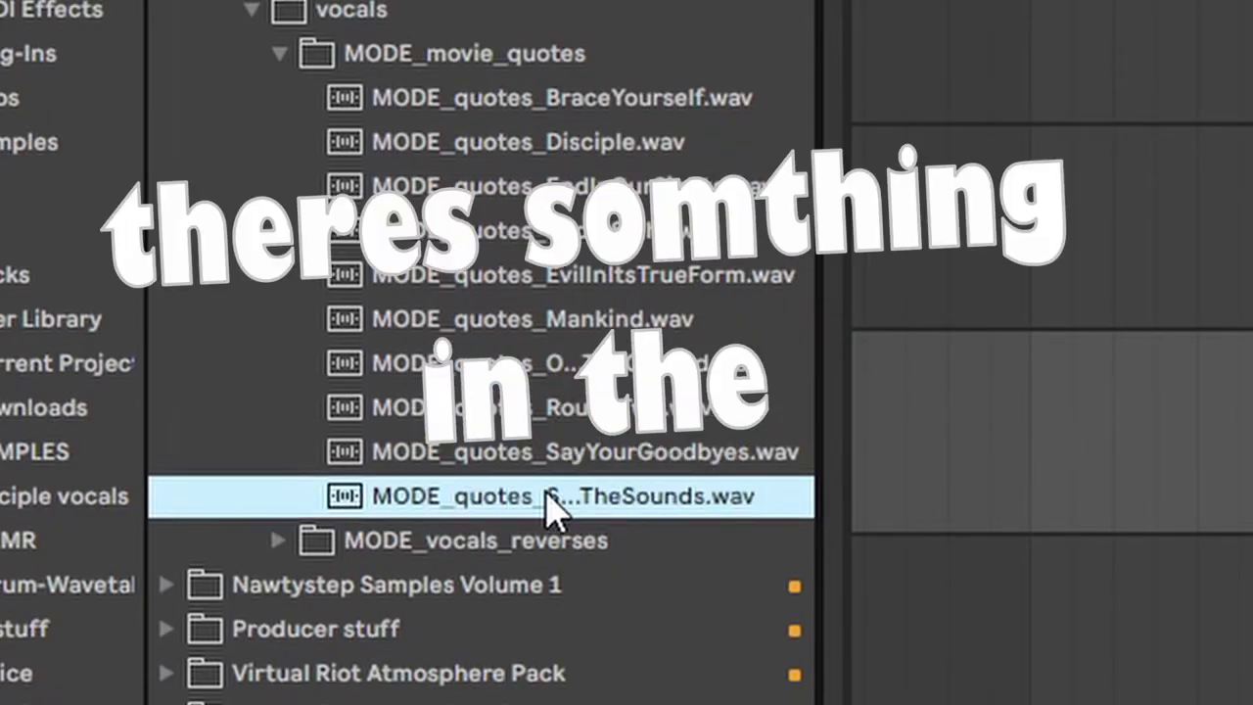
pyautogui.click(437, 453)
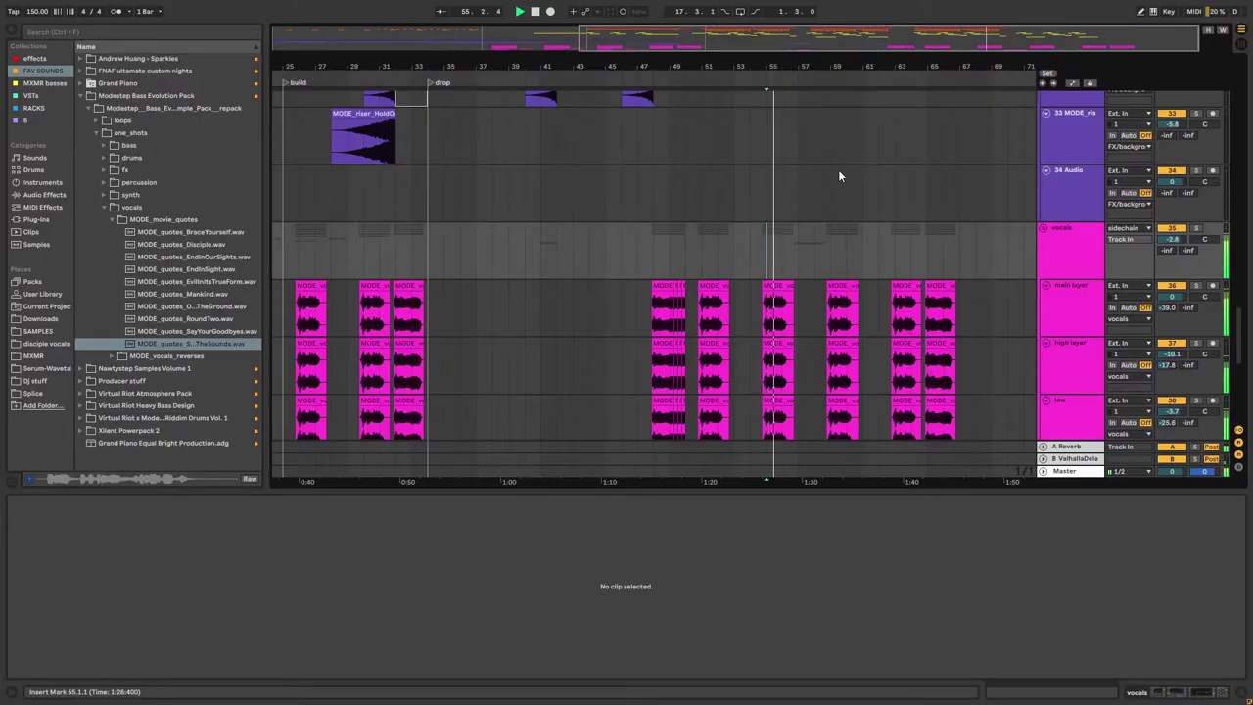
# Step: Add an EQ Eight to the drop group's effect chain with a steep low cut and a 15 dB dip at 500 Hz
pyautogui.moveTo(834, 66); pyautogui.dragTo(725, 115)
pyautogui.click(701, 228)
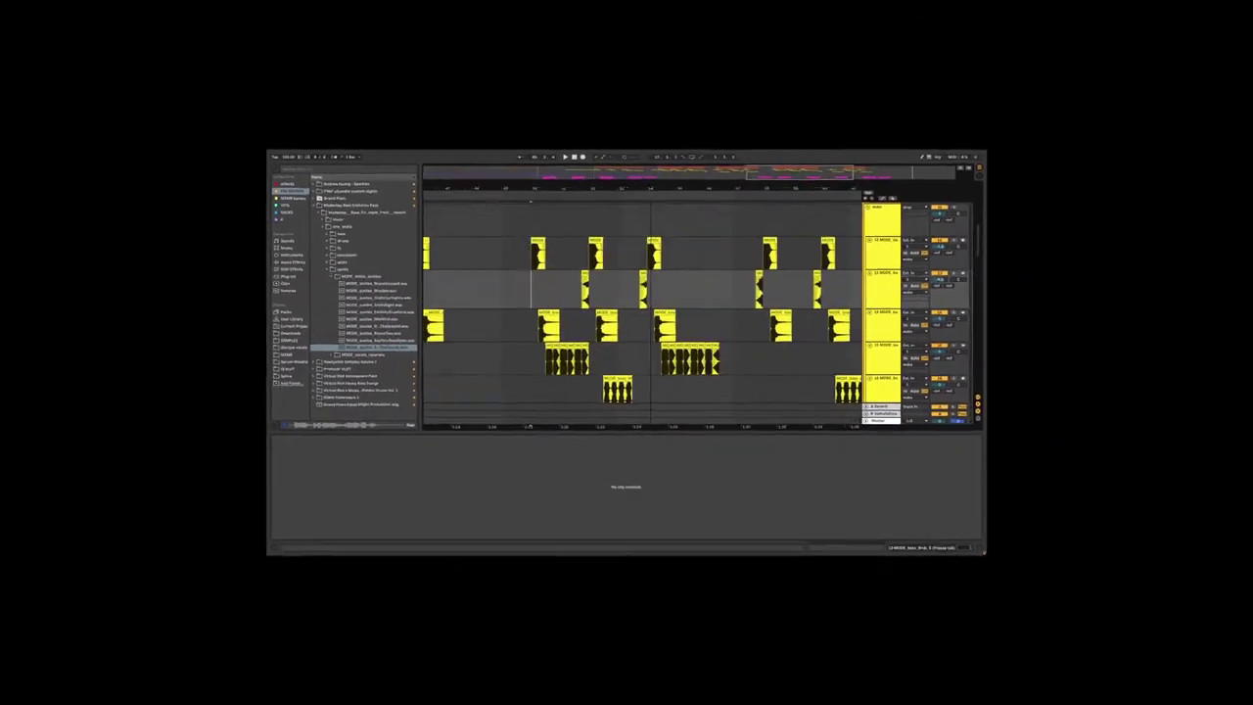
pyautogui.rightClick(320, 589)
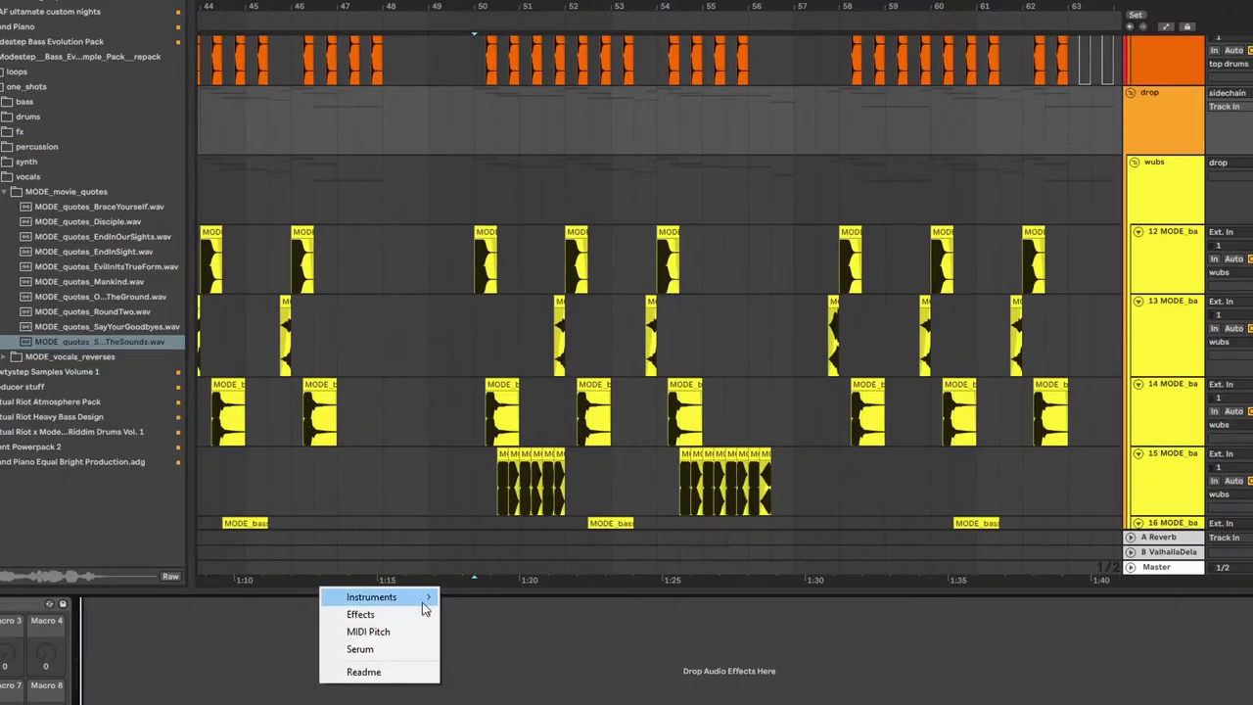
pyautogui.moveTo(372, 613)
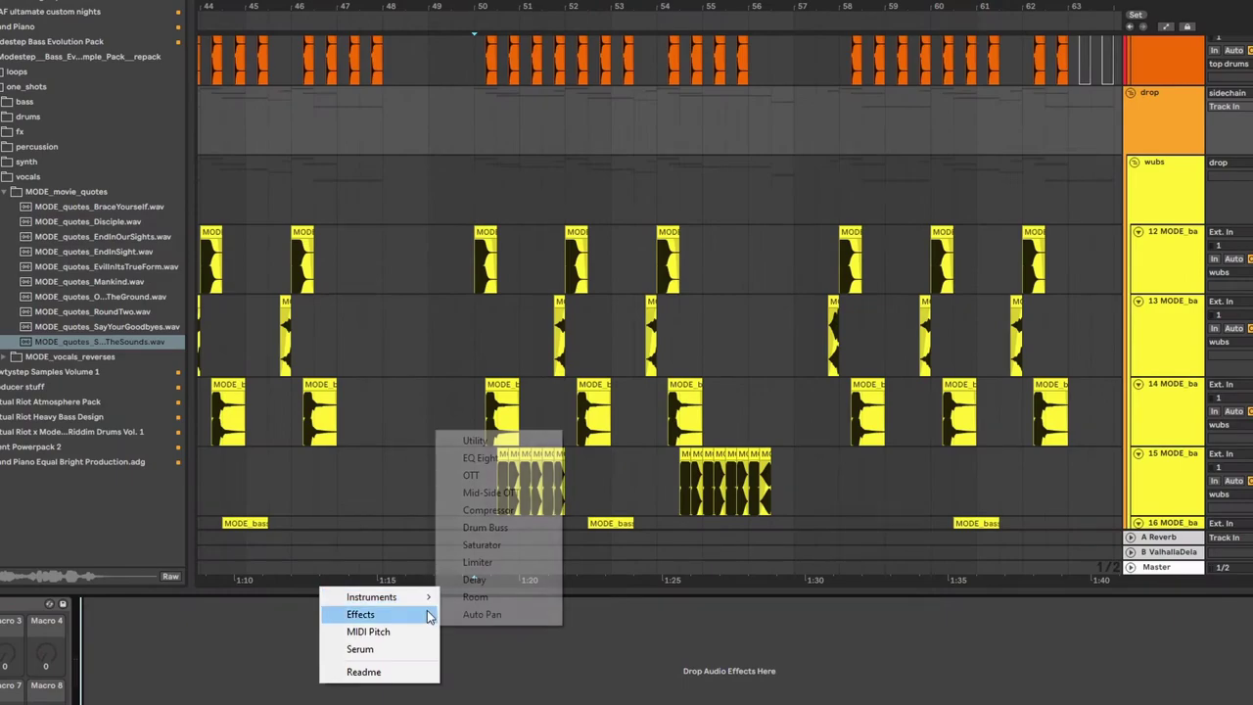
pyautogui.click(498, 460)
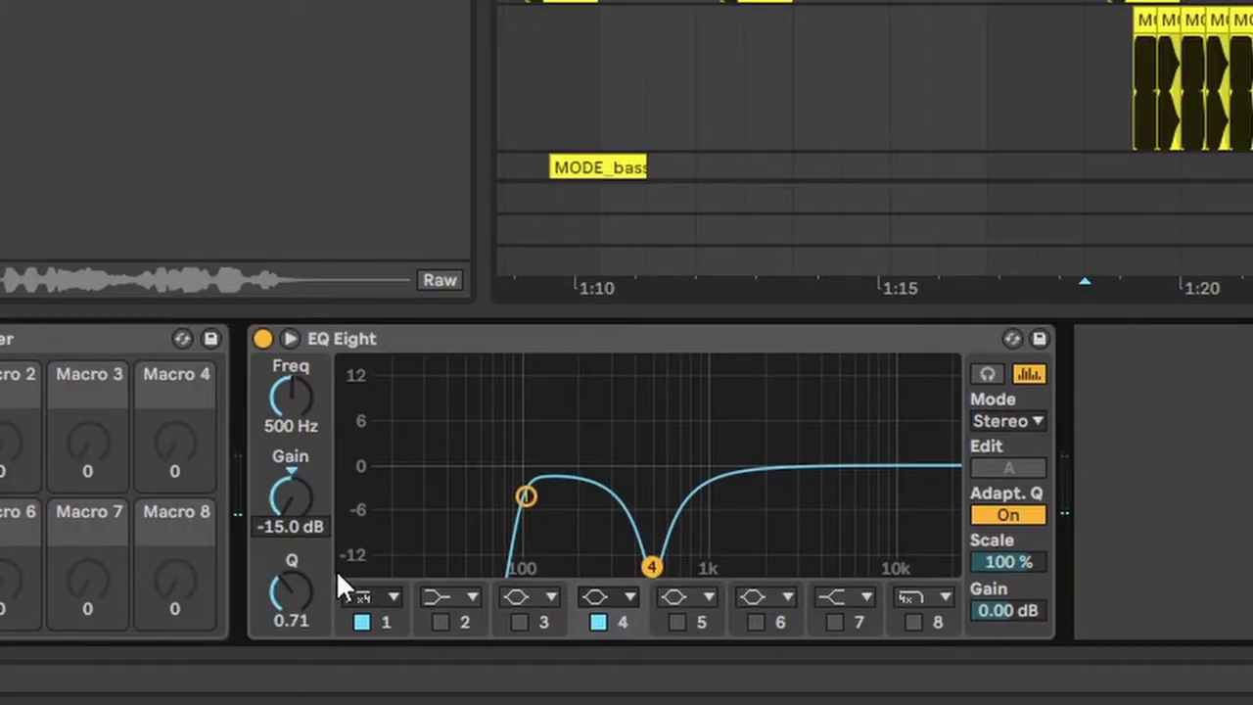
pyautogui.press('space')
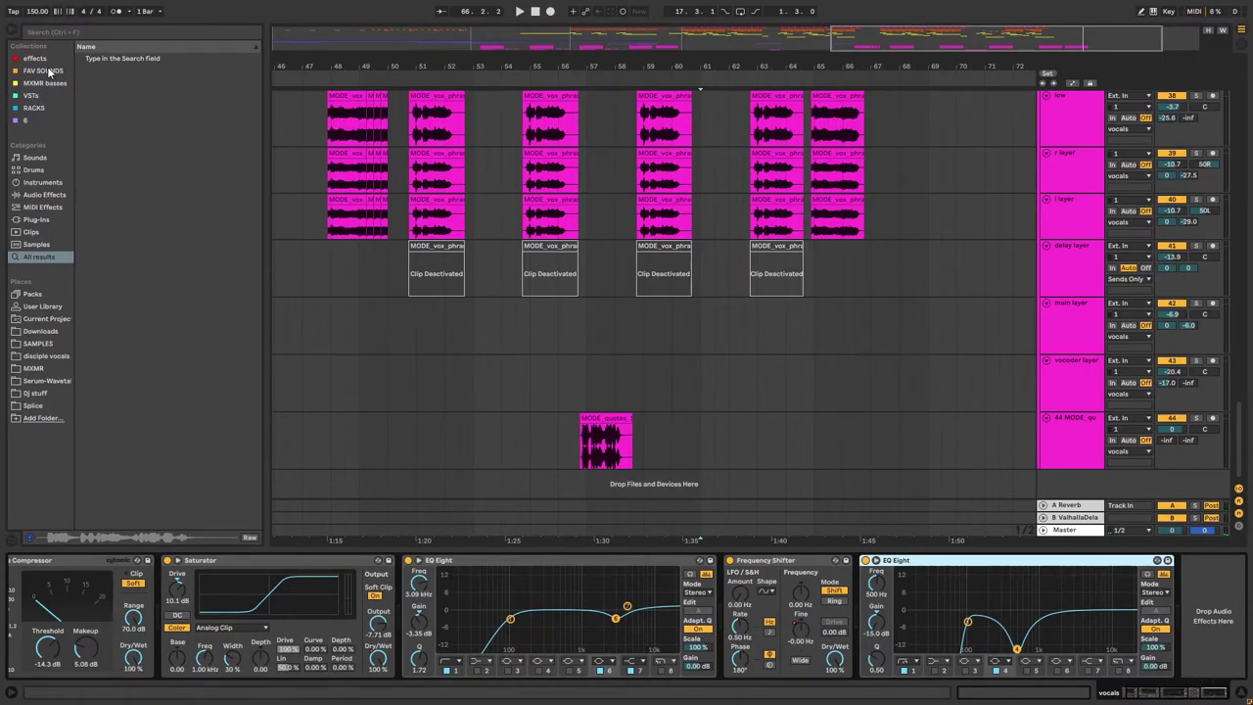
# Step: Add TDR Nova to the vocals group with the drop as its sidechain source, and set up its frequency bands
pyautogui.click(41, 96)
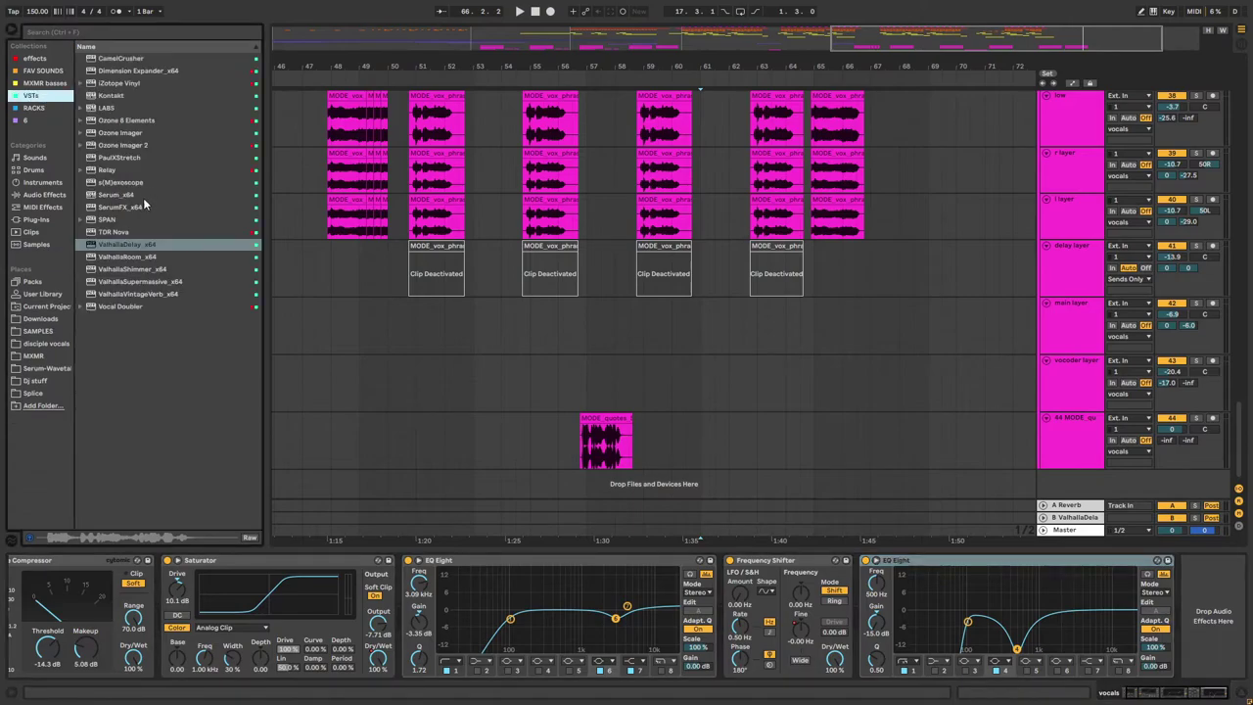
pyautogui.scroll(5, 570, 355)
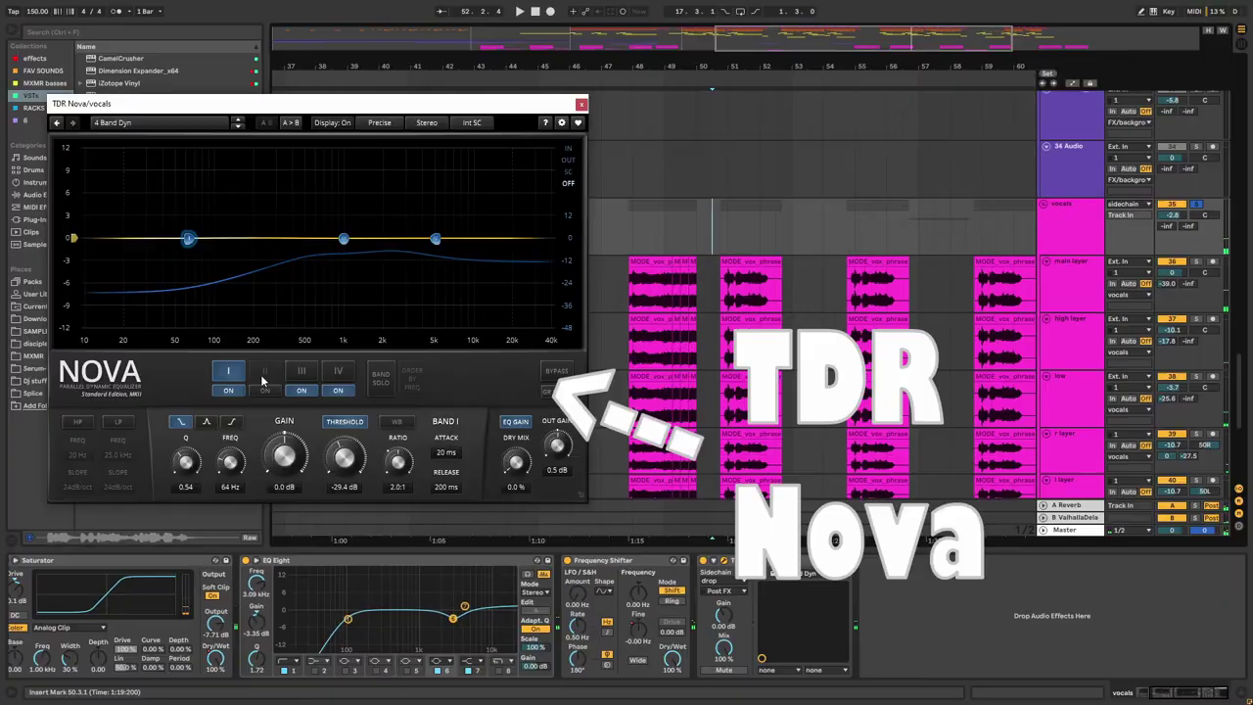
pyautogui.click(308, 378)
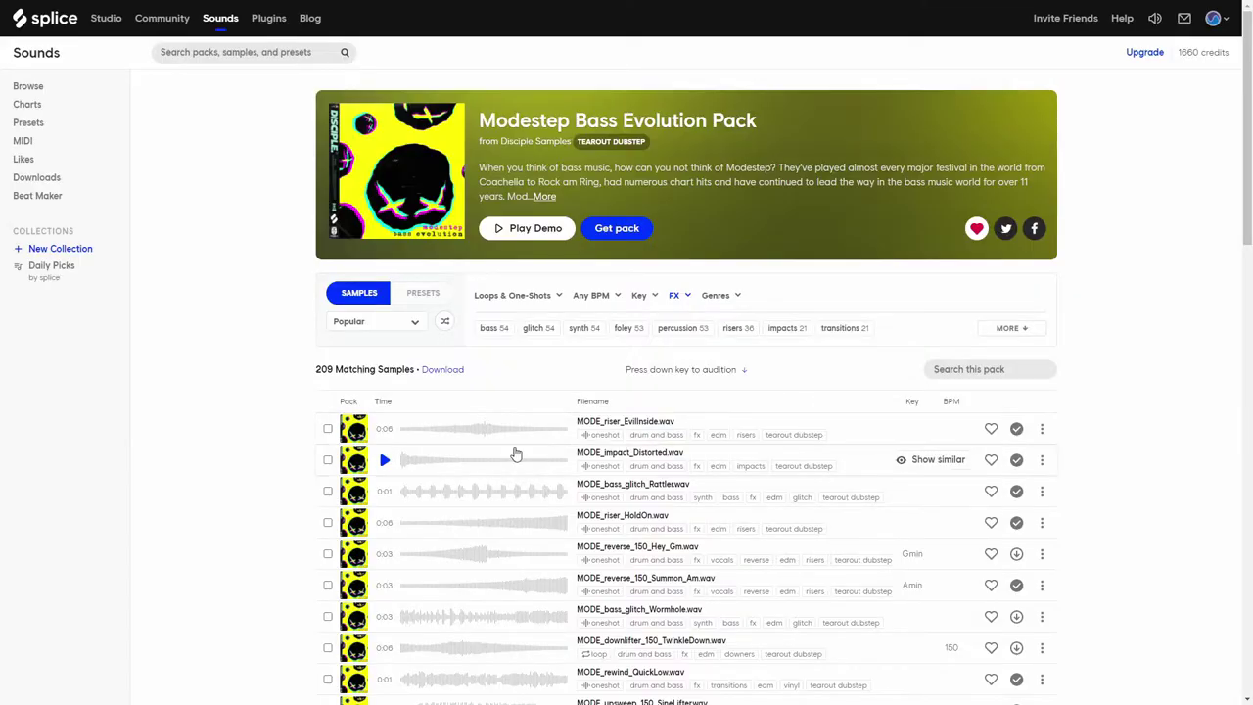
# Step: Browse the pack's FX samples on Splice, and place MODE_hype_150_Alarm_03 in Ableton Live at the drop's start on the empty audio track
pyautogui.scroll(-3, 516, 455)
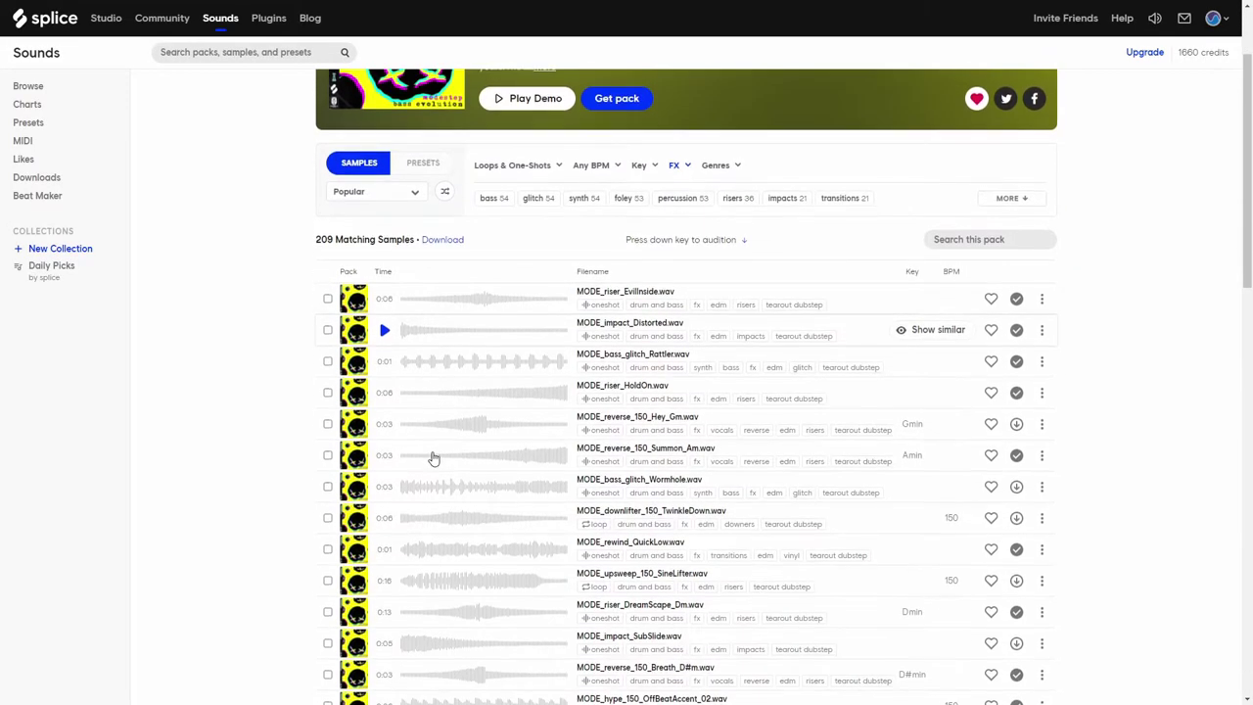
pyautogui.scroll(-1, 543, 460)
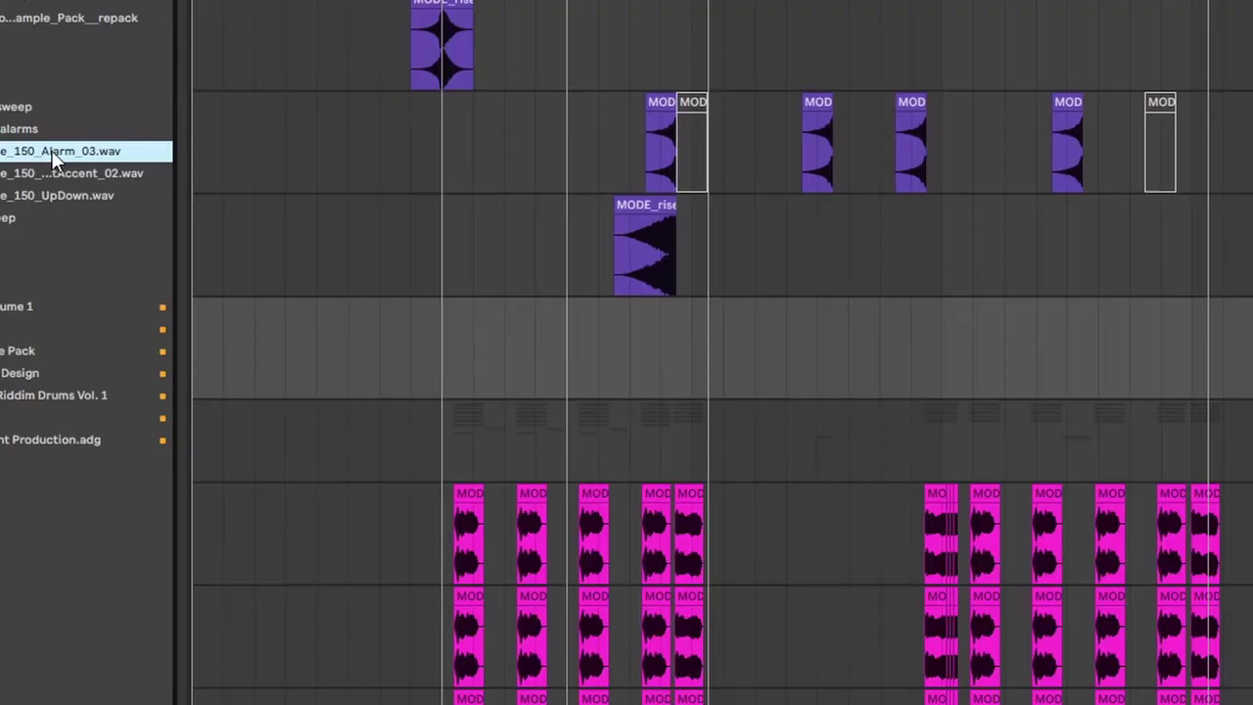
pyautogui.moveTo(61, 160); pyautogui.dragTo(707, 372)
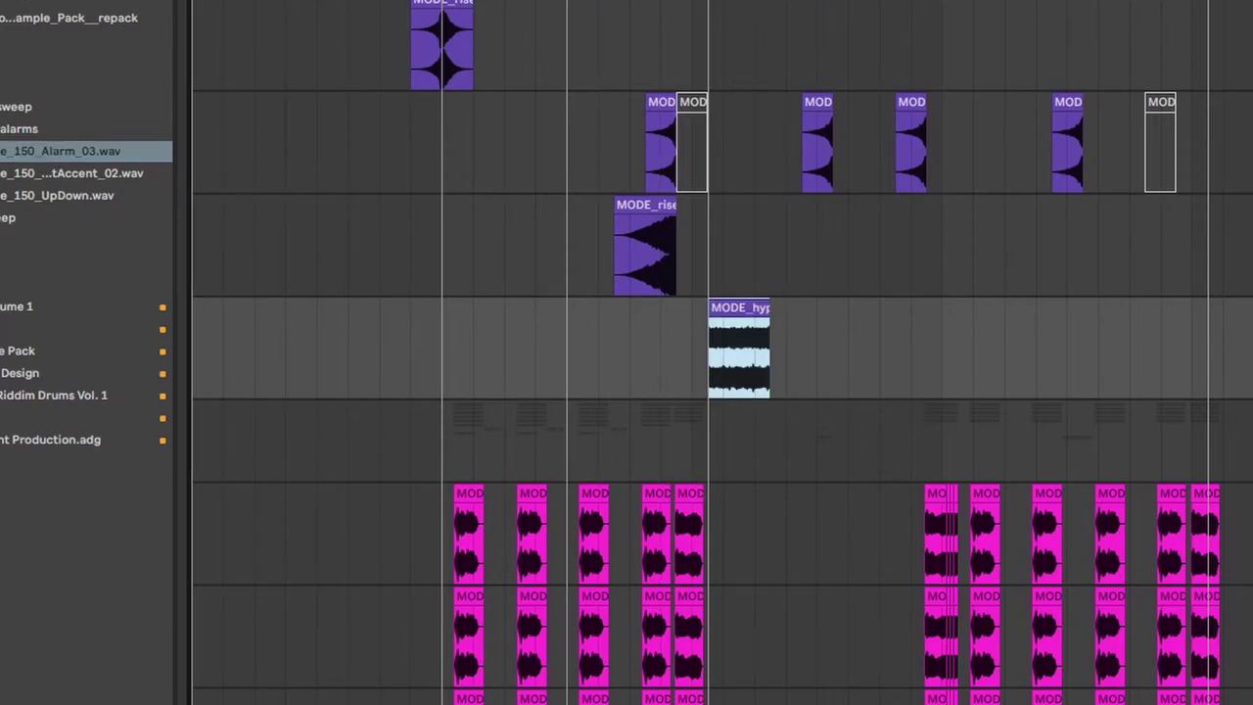
# Step: Show the master channel's effect chain and play back the track from the intro at bar 2
pyautogui.scroll(4, 788, 372)
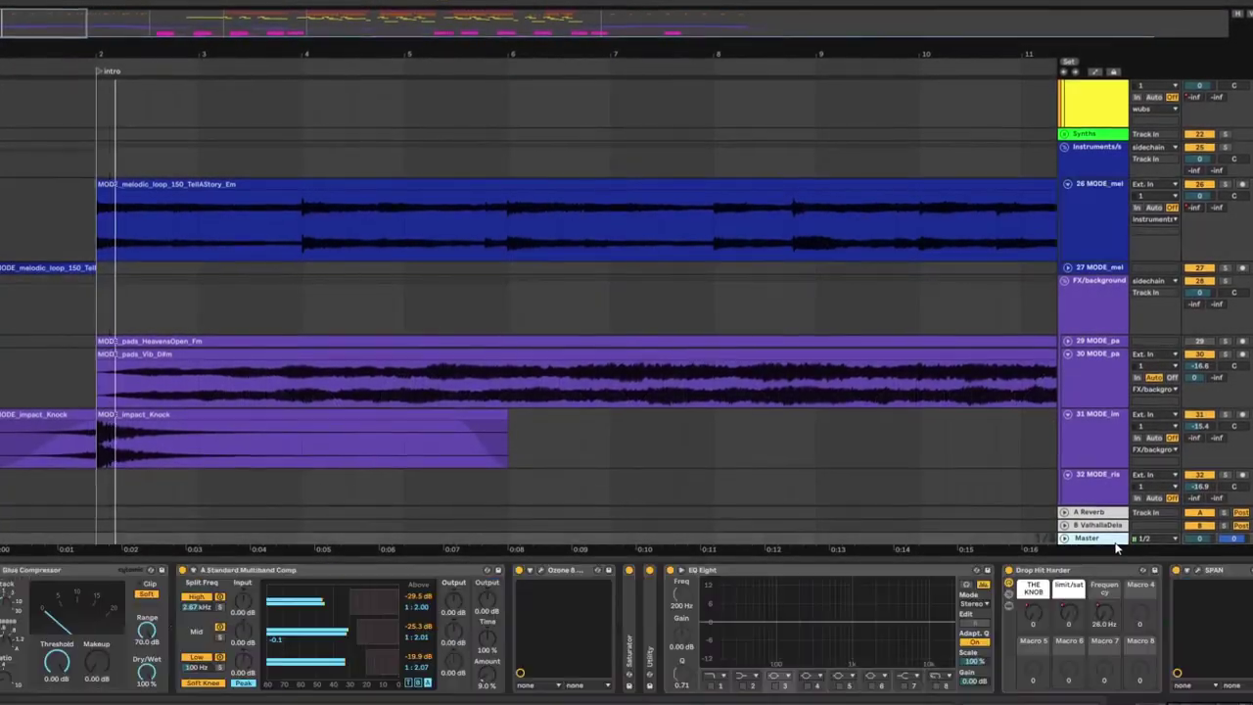
pyautogui.press('space')
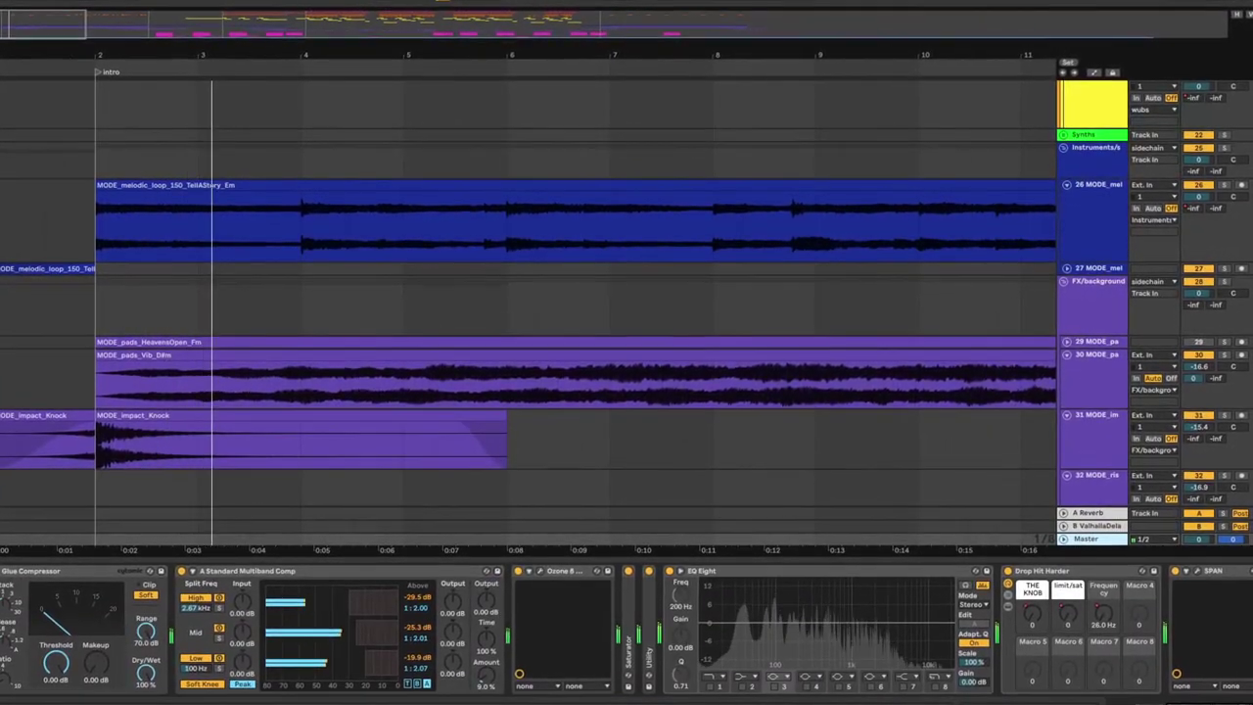